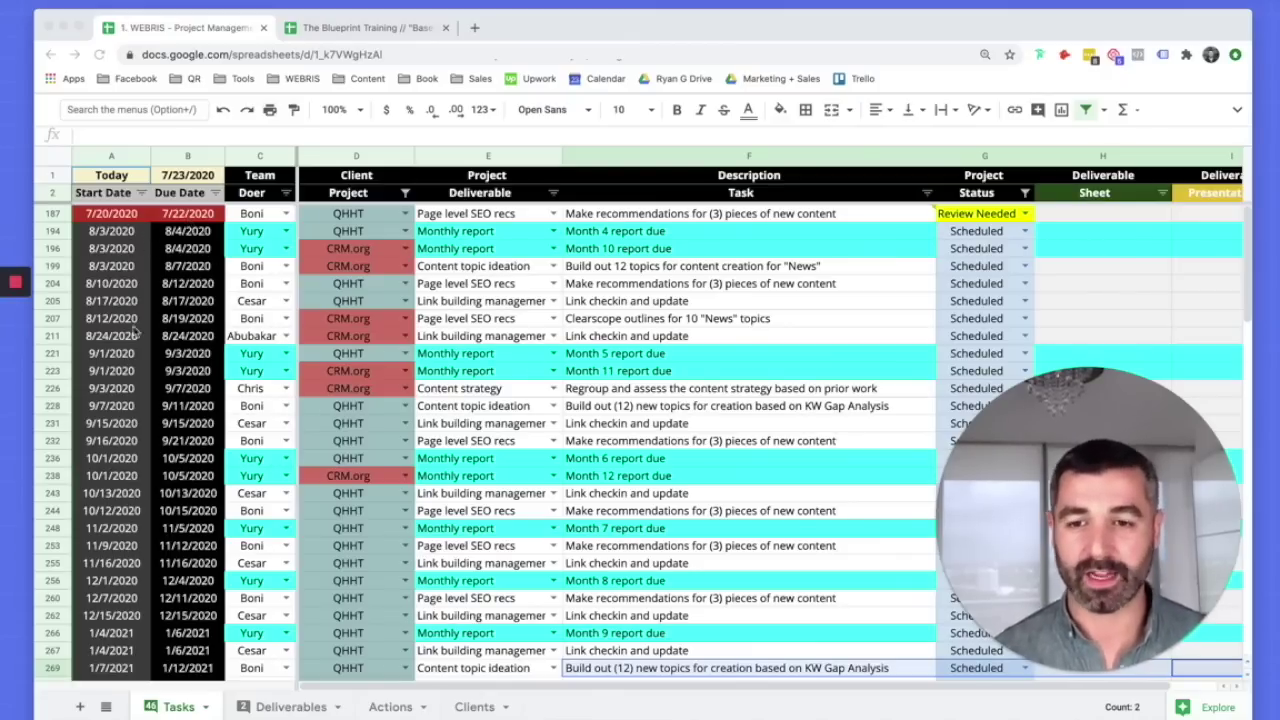
Glance at the Clients sheet, then return to the Tasks sheet
click(230, 714)
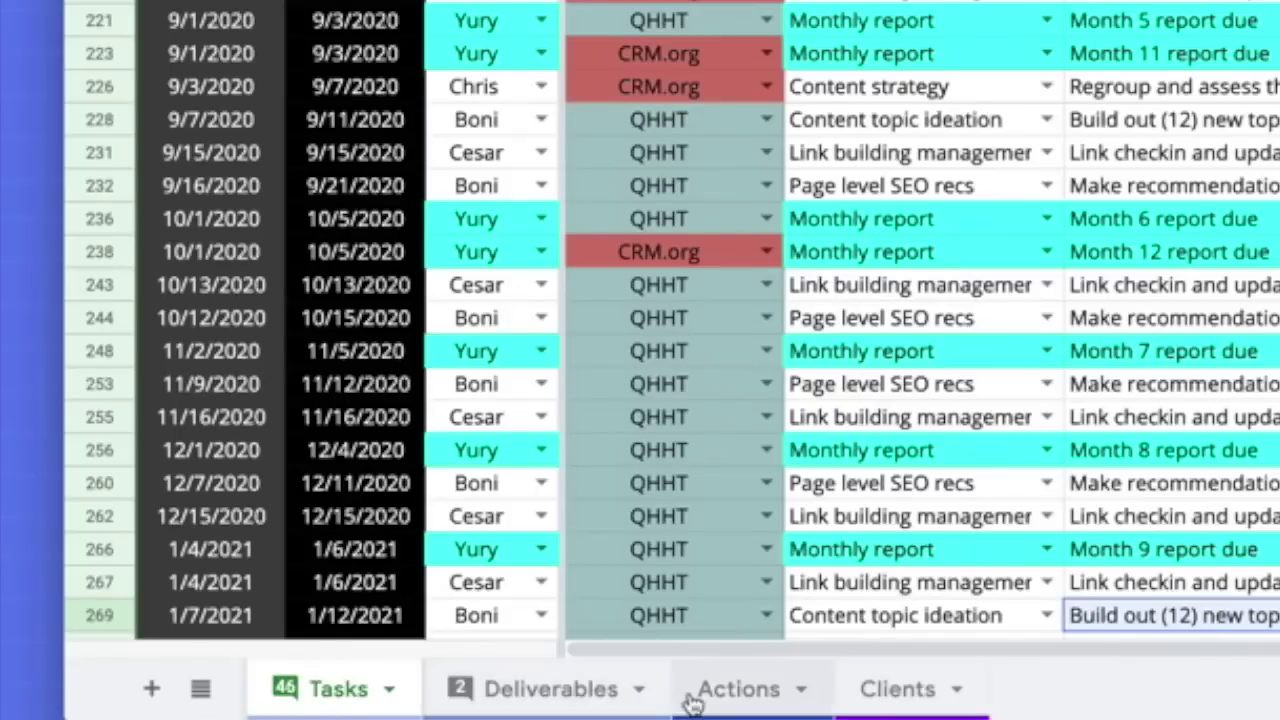
click(895, 707)
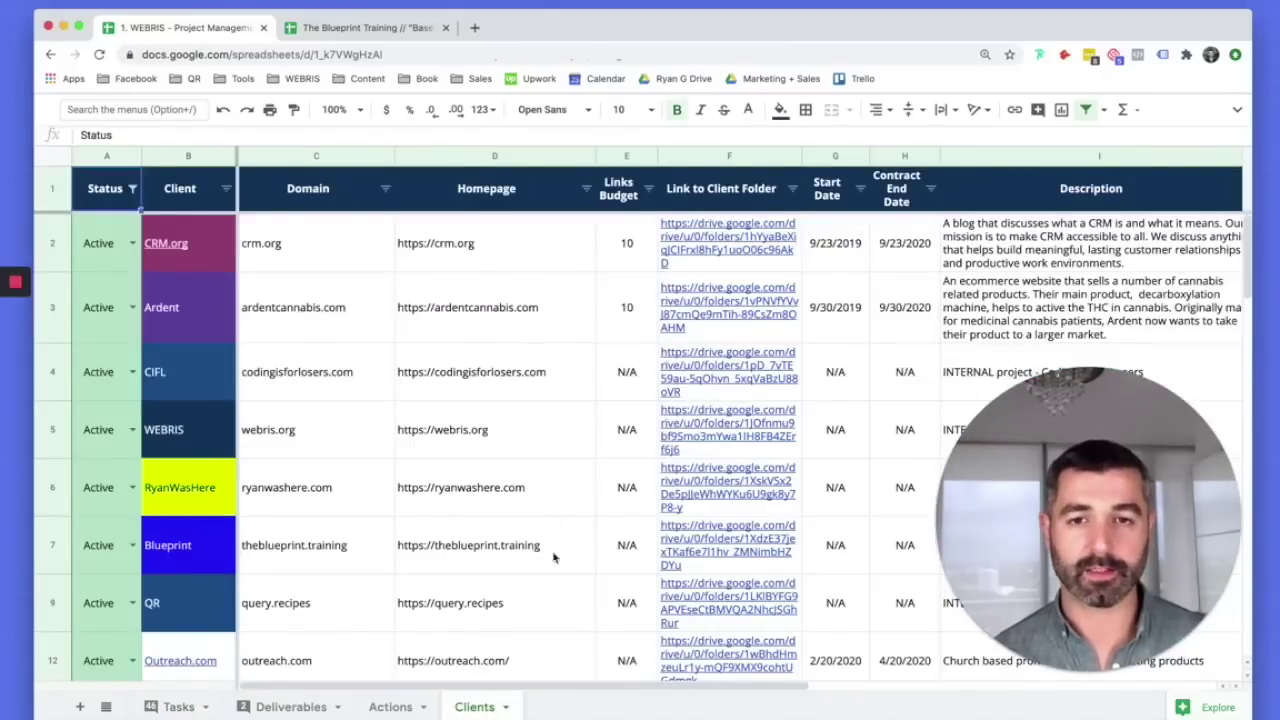
drag(610, 686, 521, 697)
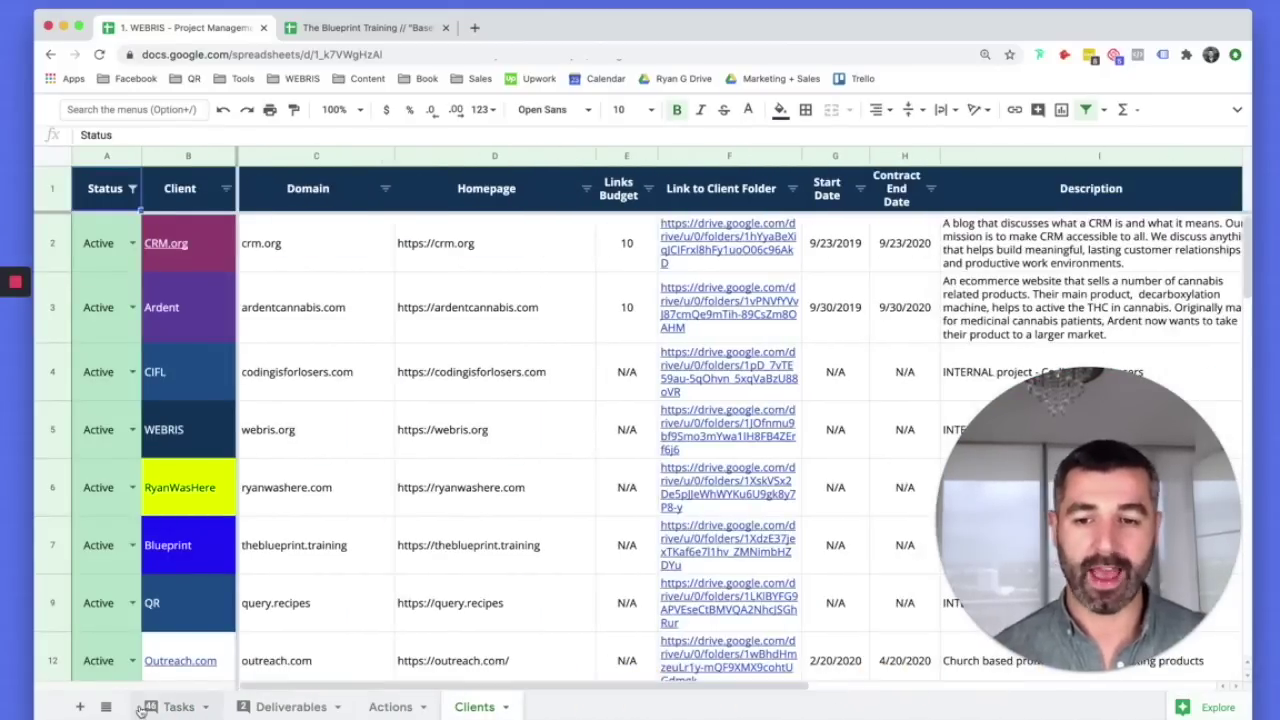
click(176, 706)
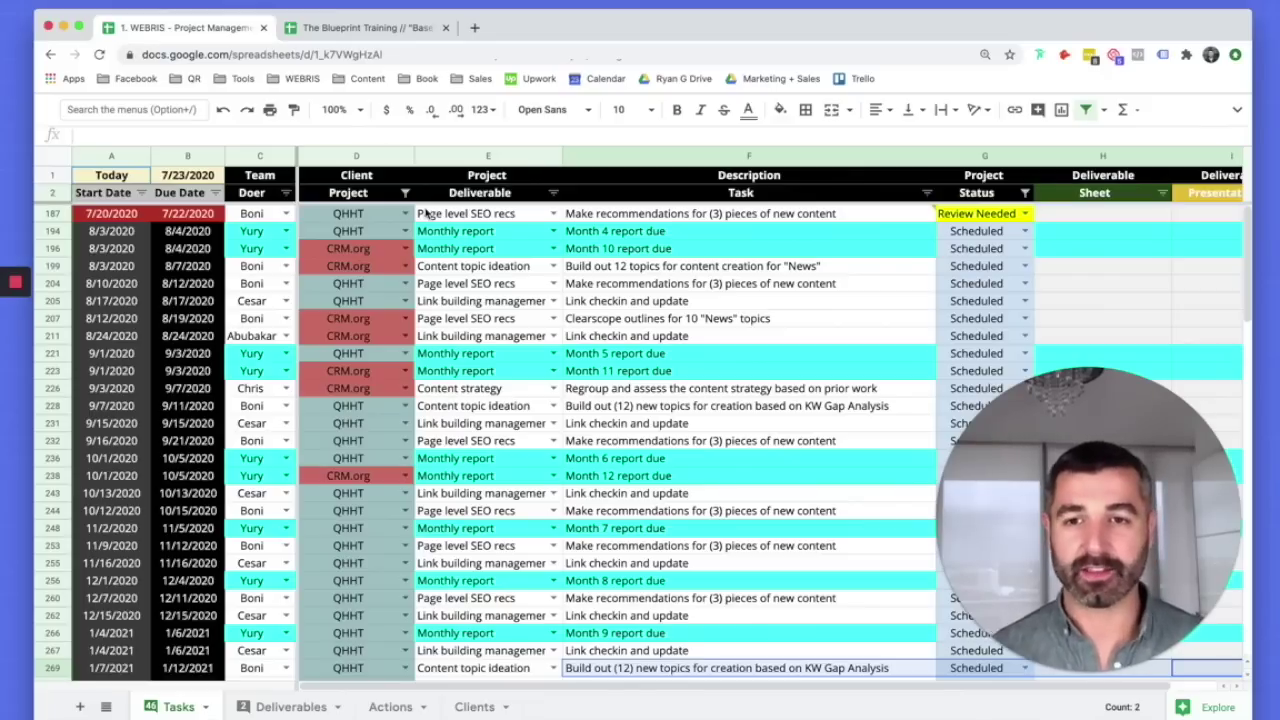
Step through row 187's Doer (Boni), Project (QHHT) and Deliverable (Page level SEO recs), then show F187's comment
click(120, 219)
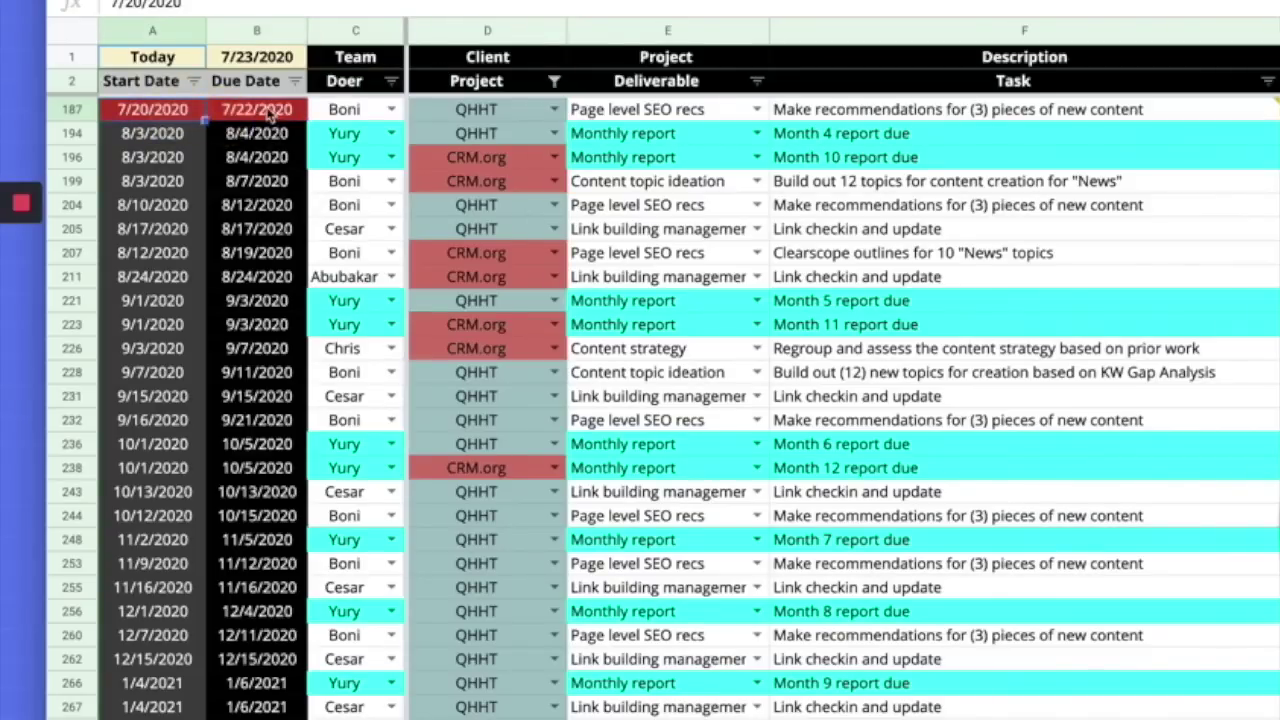
click(352, 115)
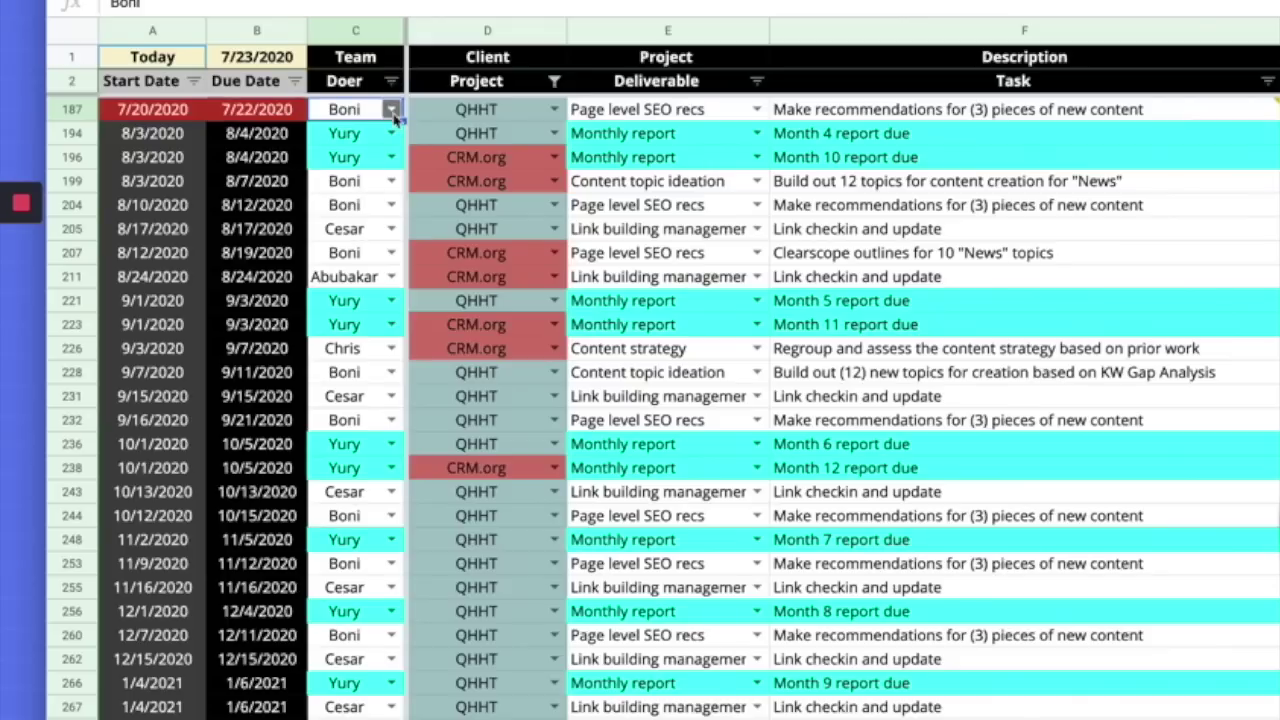
click(392, 110)
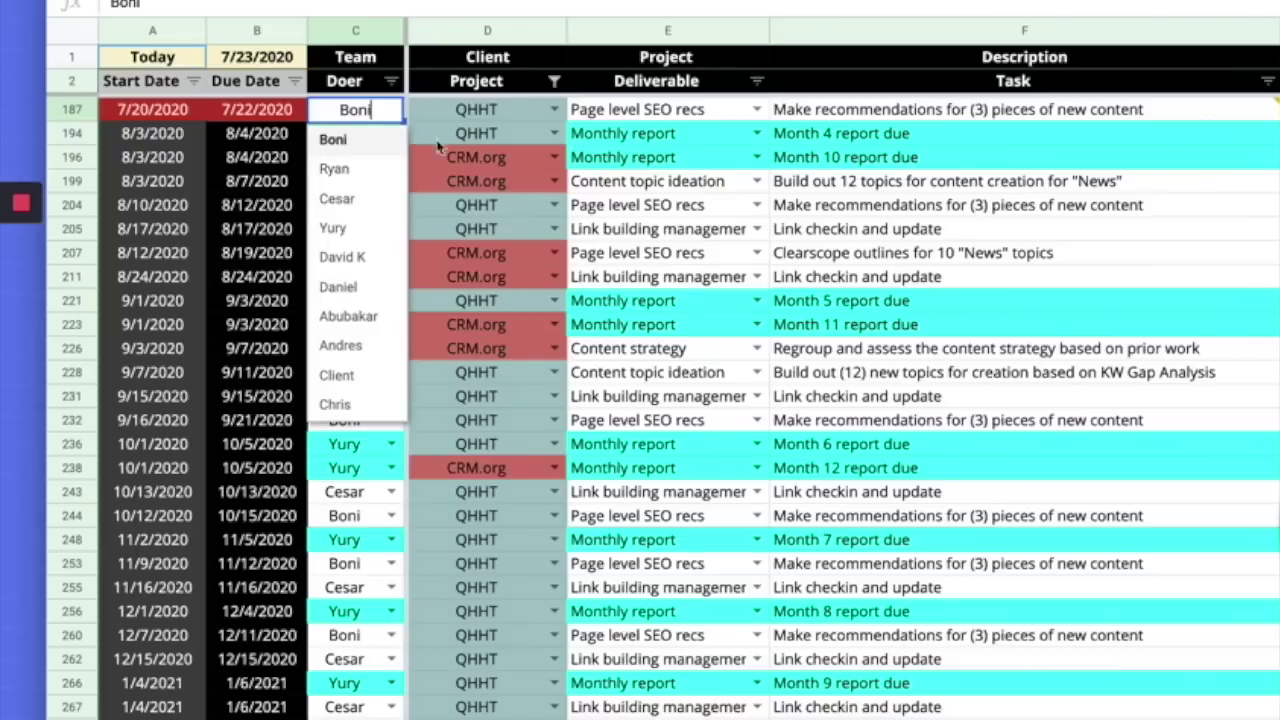
click(522, 110)
click(549, 114)
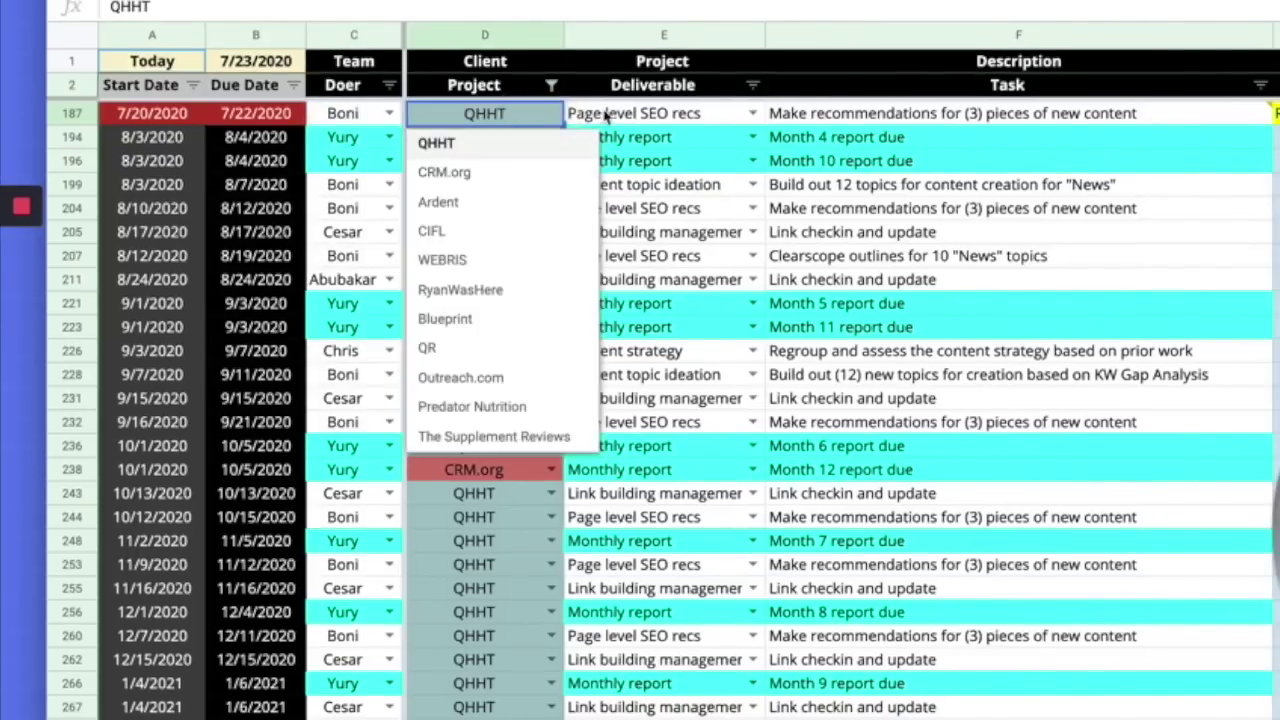
click(652, 113)
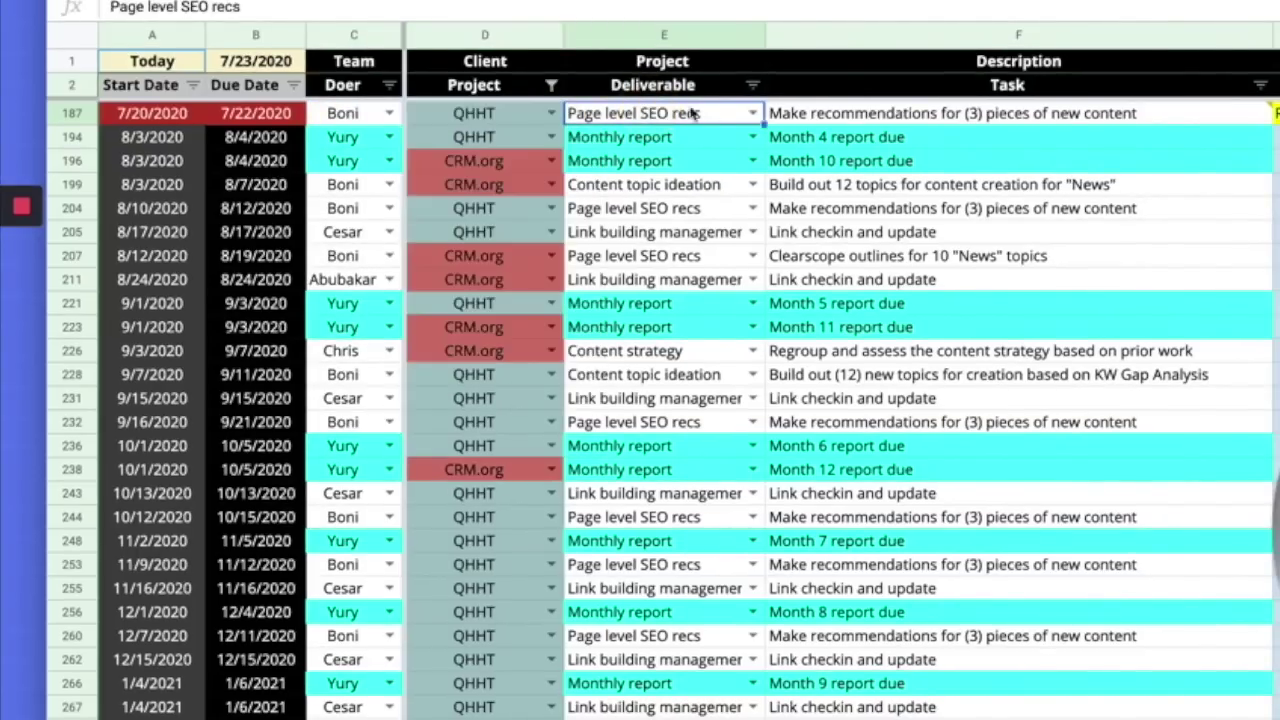
click(752, 113)
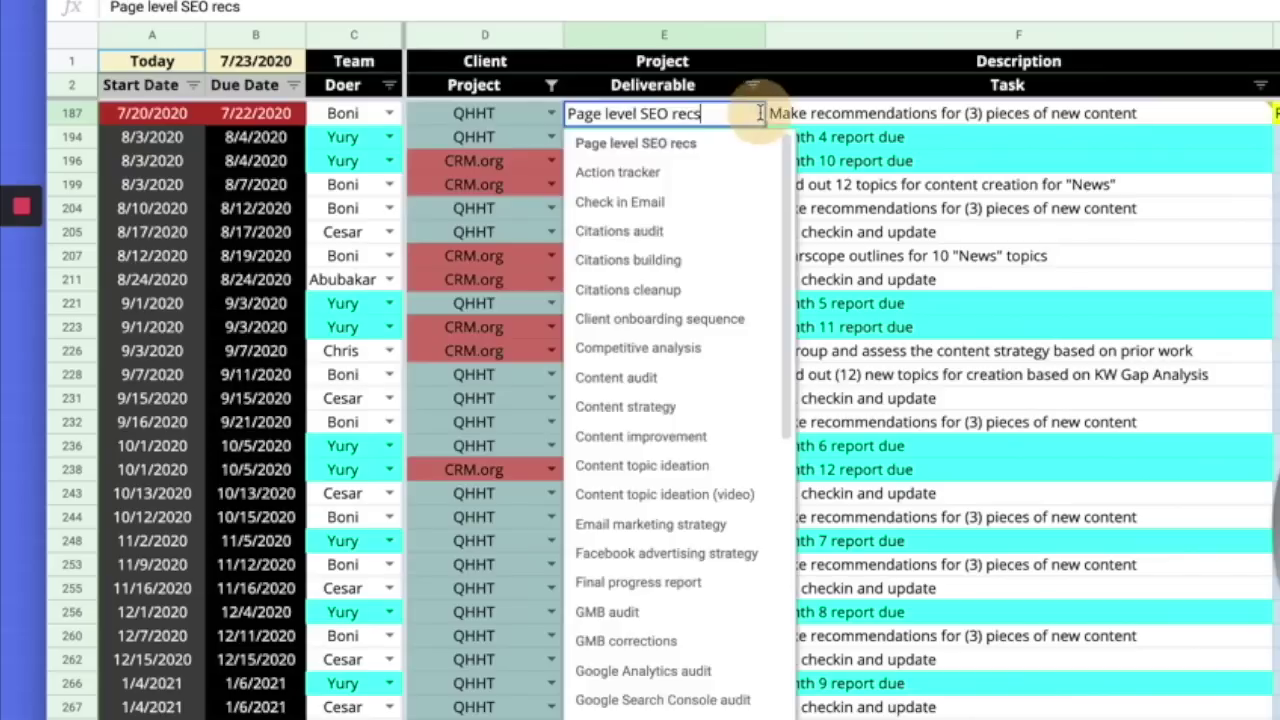
drag(789, 190, 839, 218)
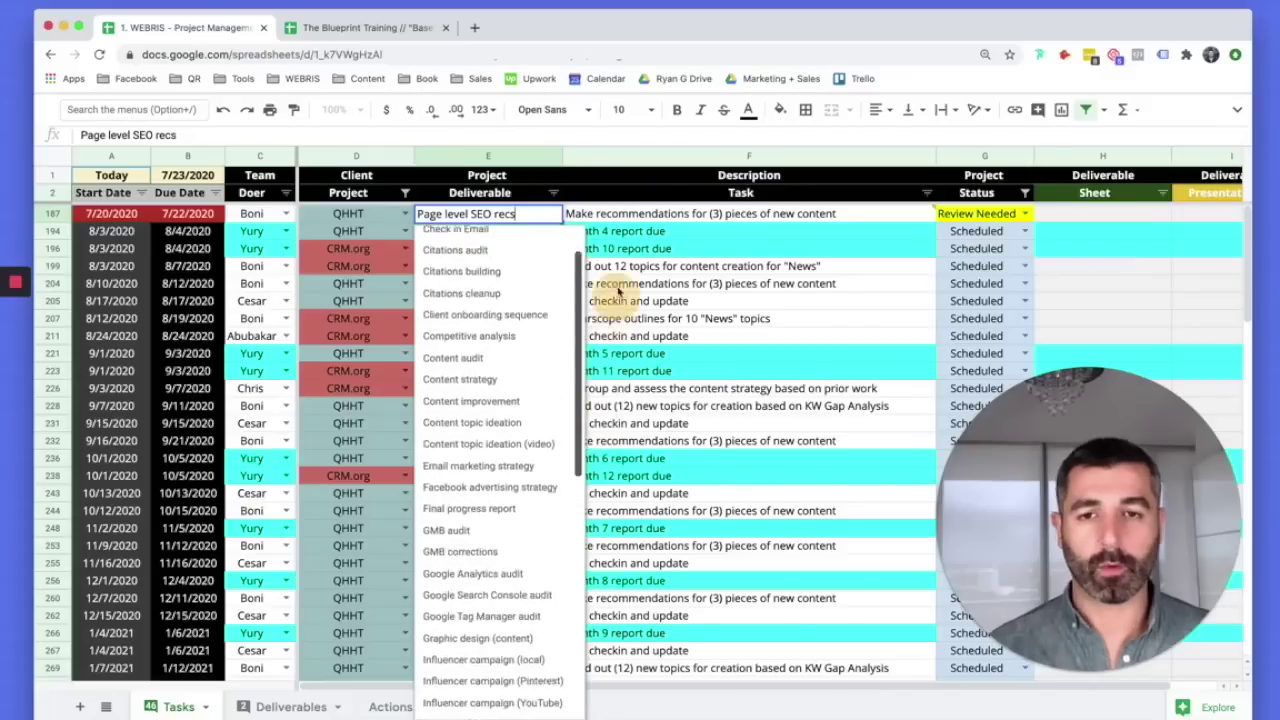
drag(618, 291, 606, 268)
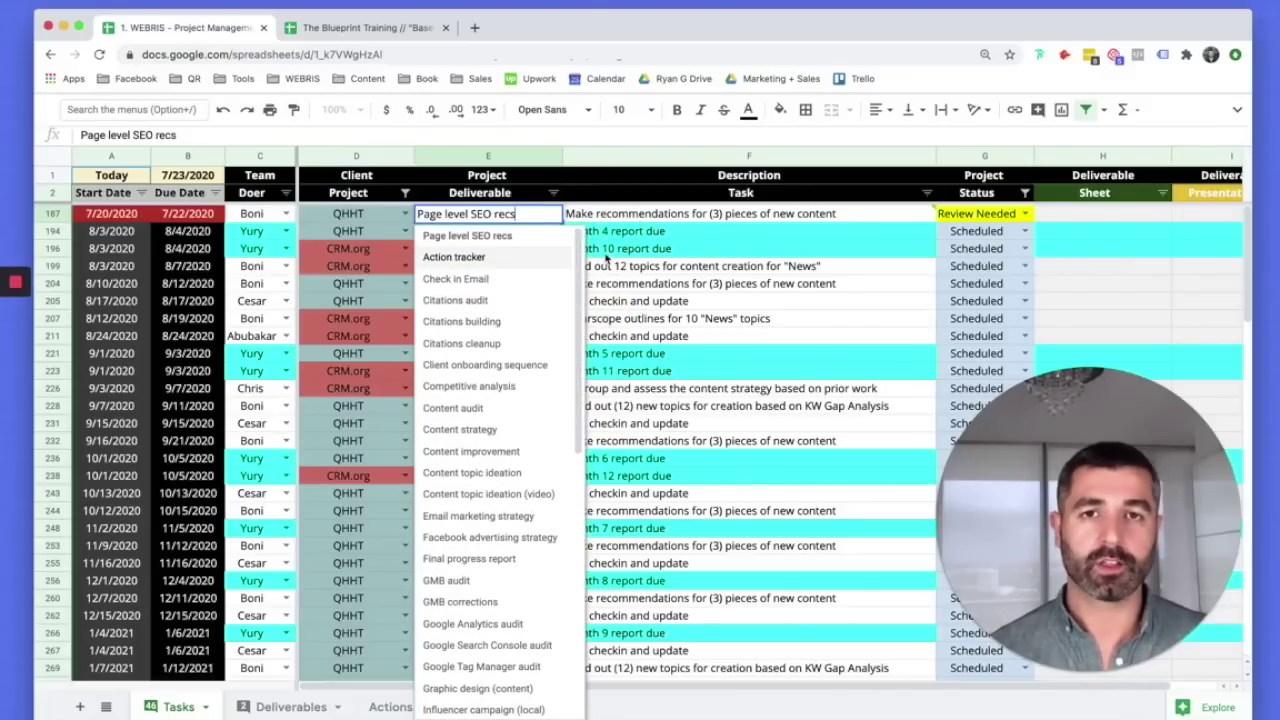
click(658, 221)
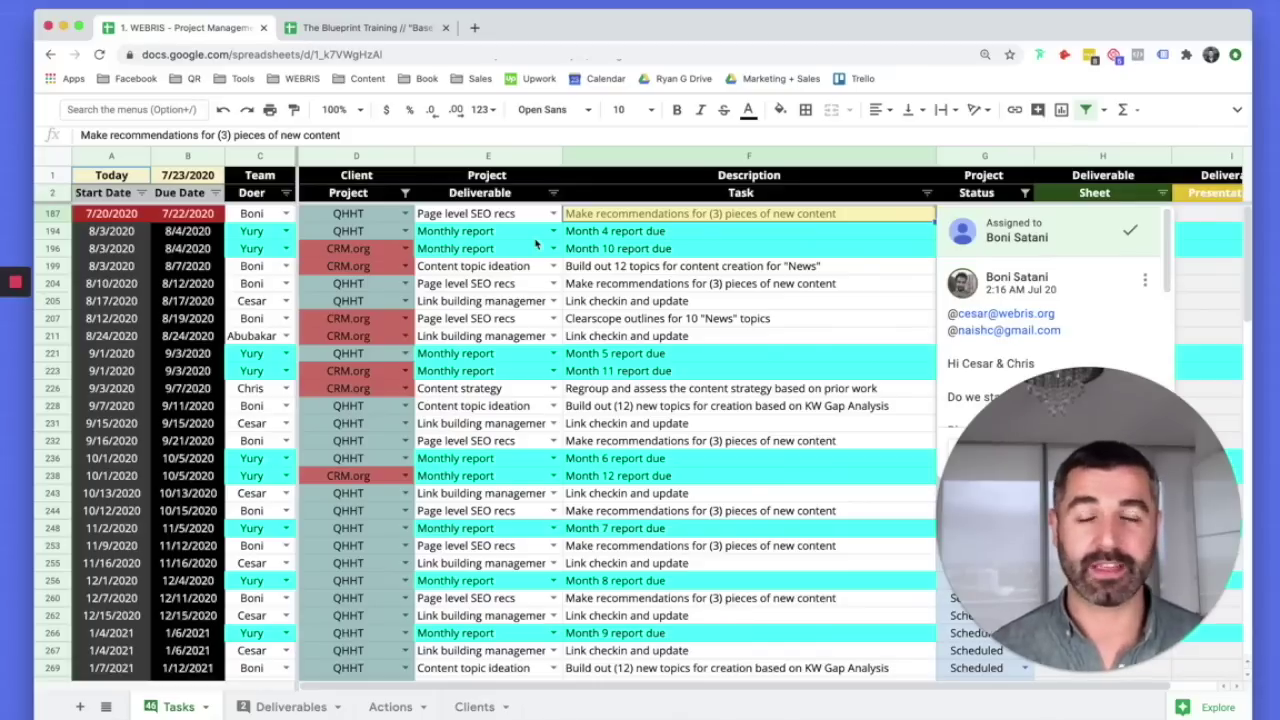
click(478, 216)
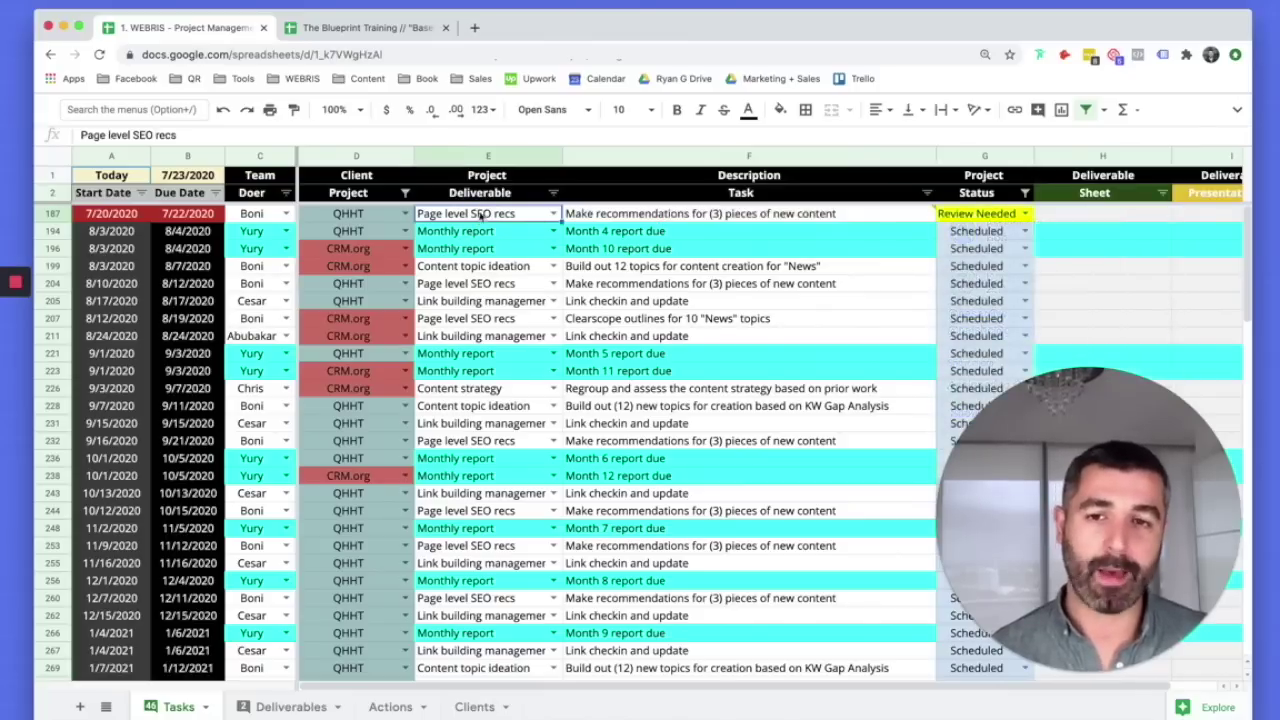
mouse_move(733, 216)
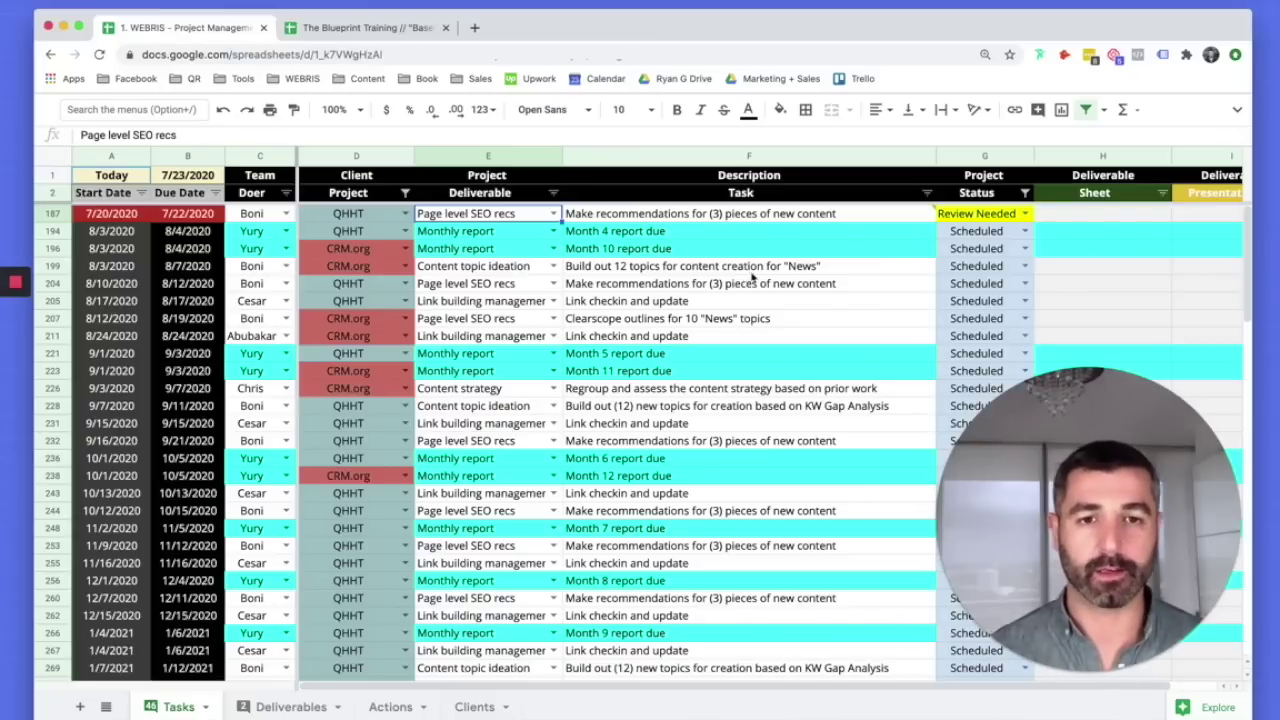
click(850, 214)
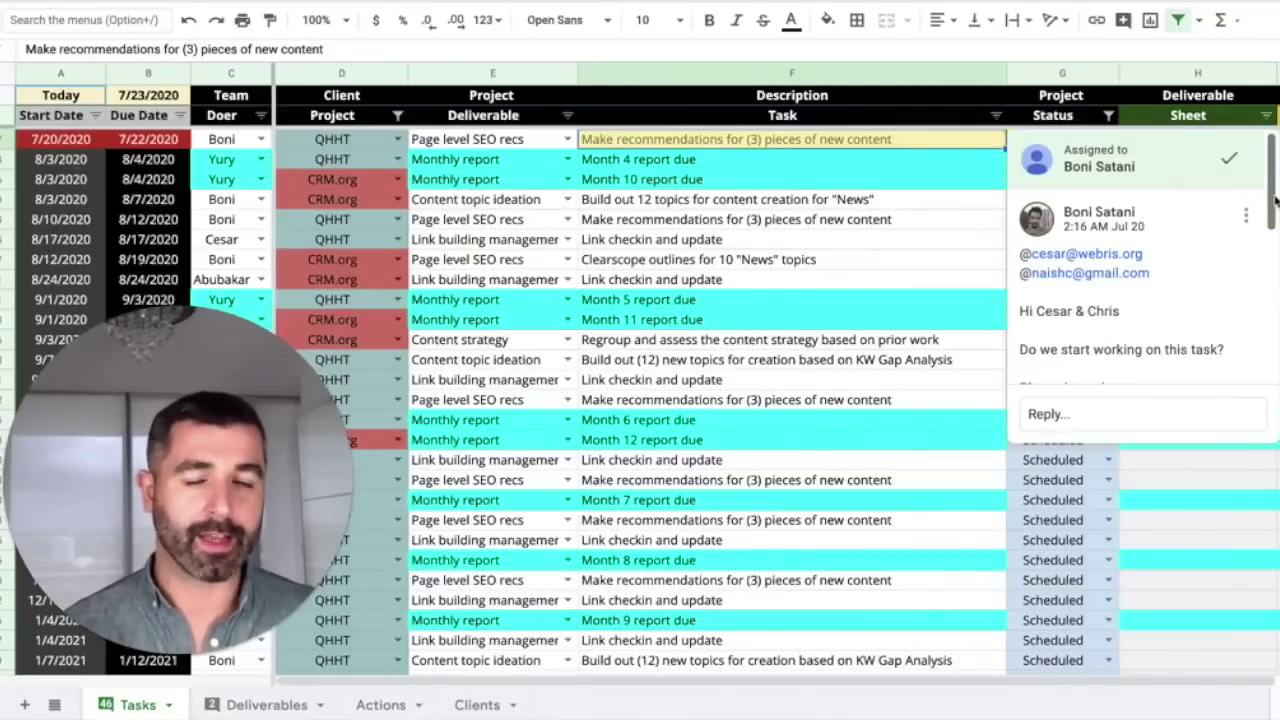
scroll(1275, 200, down, 3)
scroll(1275, 203, up, 2)
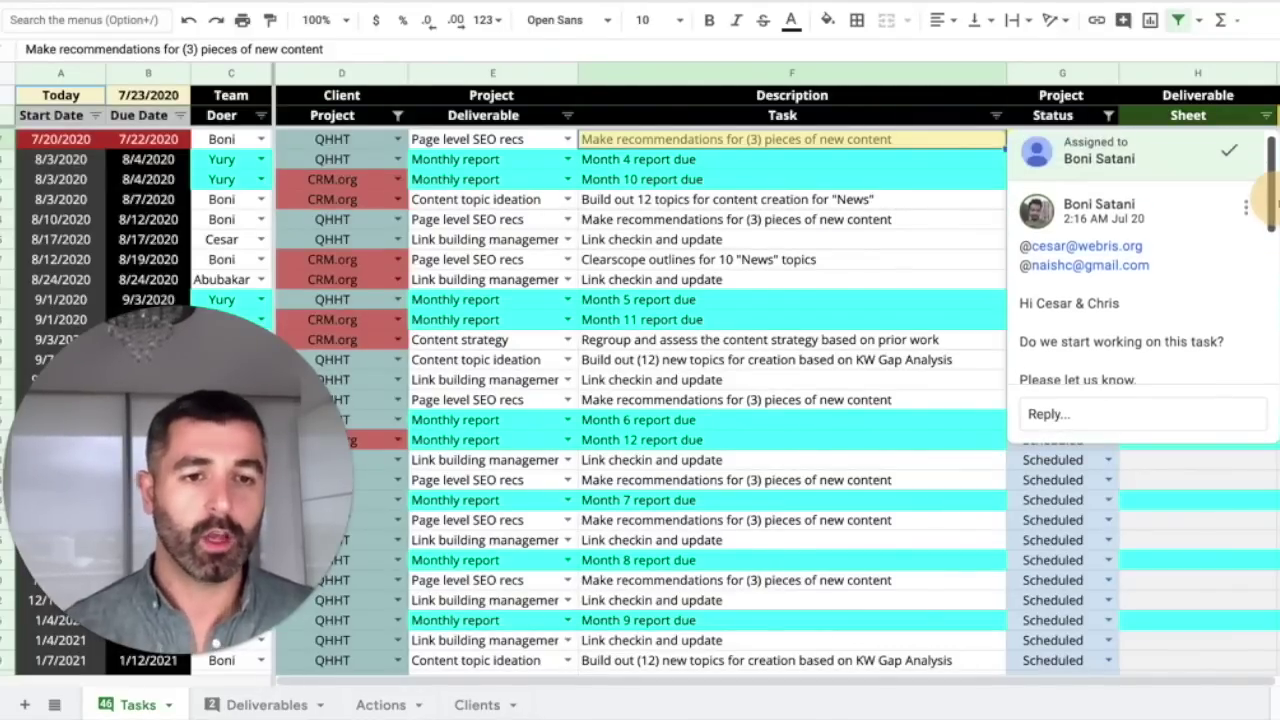
scroll(1275, 200, down, 2)
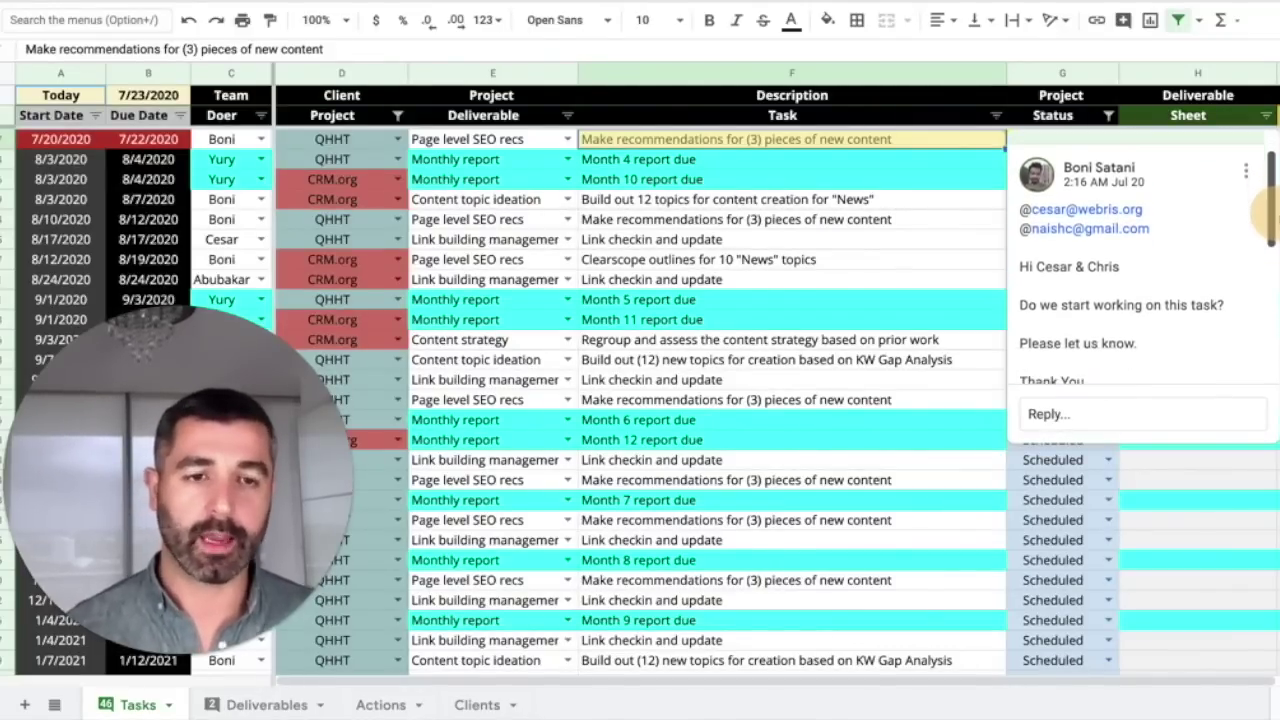
Draft and discard a teammate-mention comment on F199, then email the reply 'Thanks I will get this done'
right_click(877, 200)
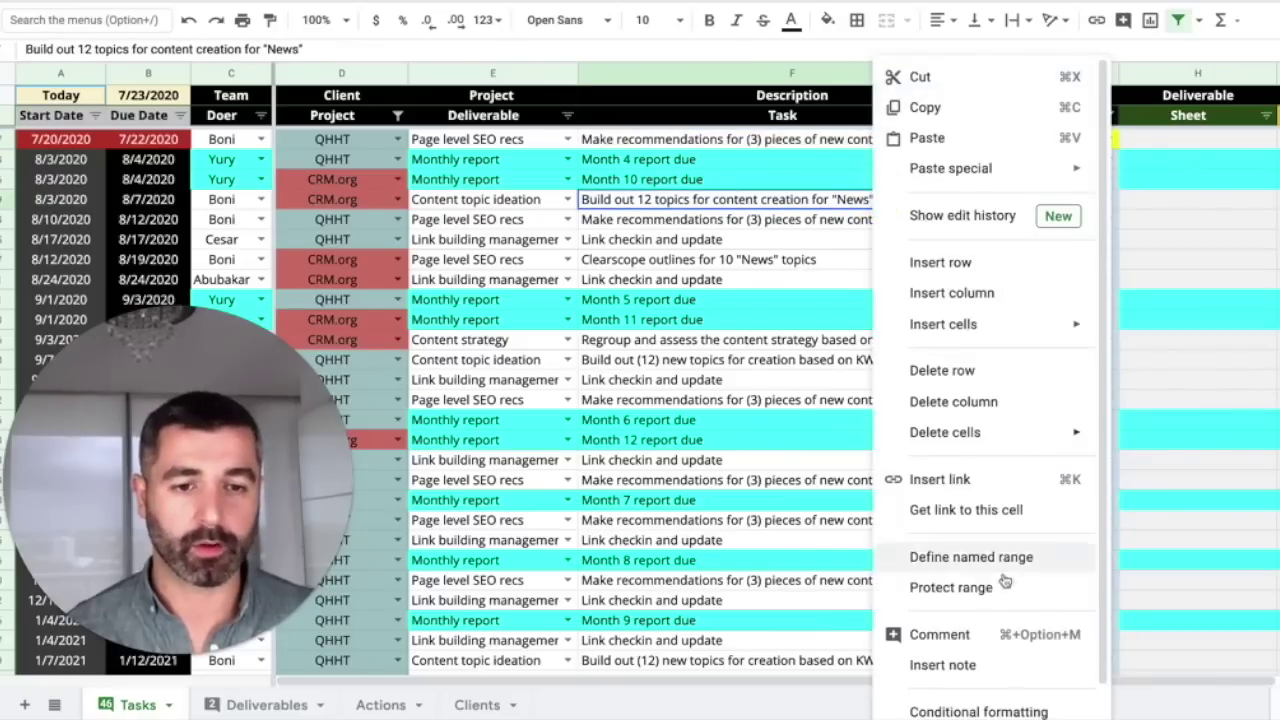
scroll(1001, 633, down, 1)
click(986, 595)
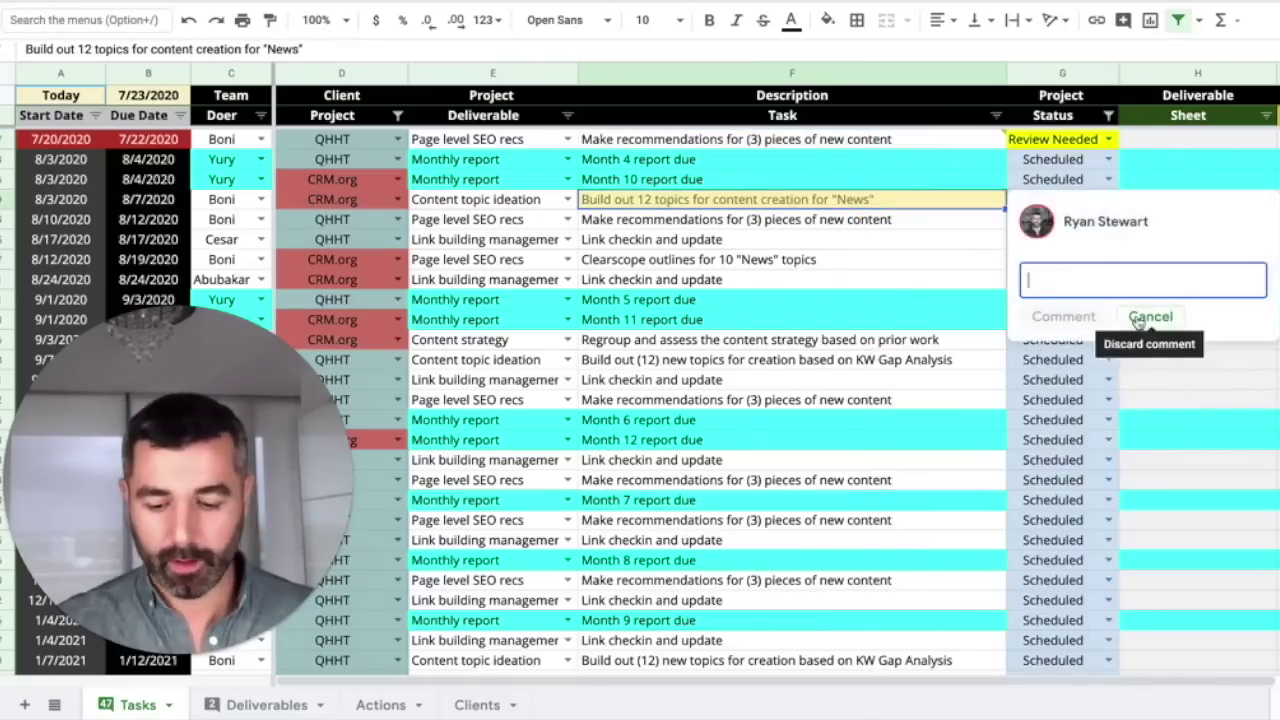
text(@ryan)
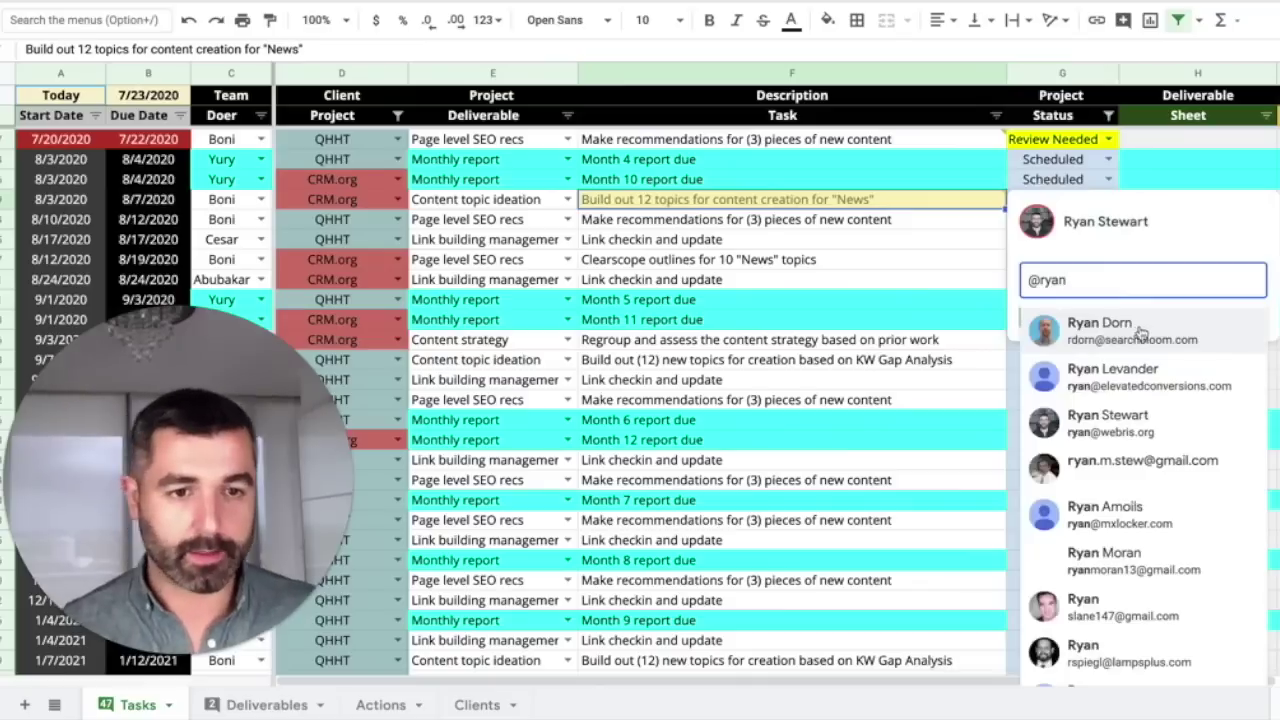
click(1110, 460)
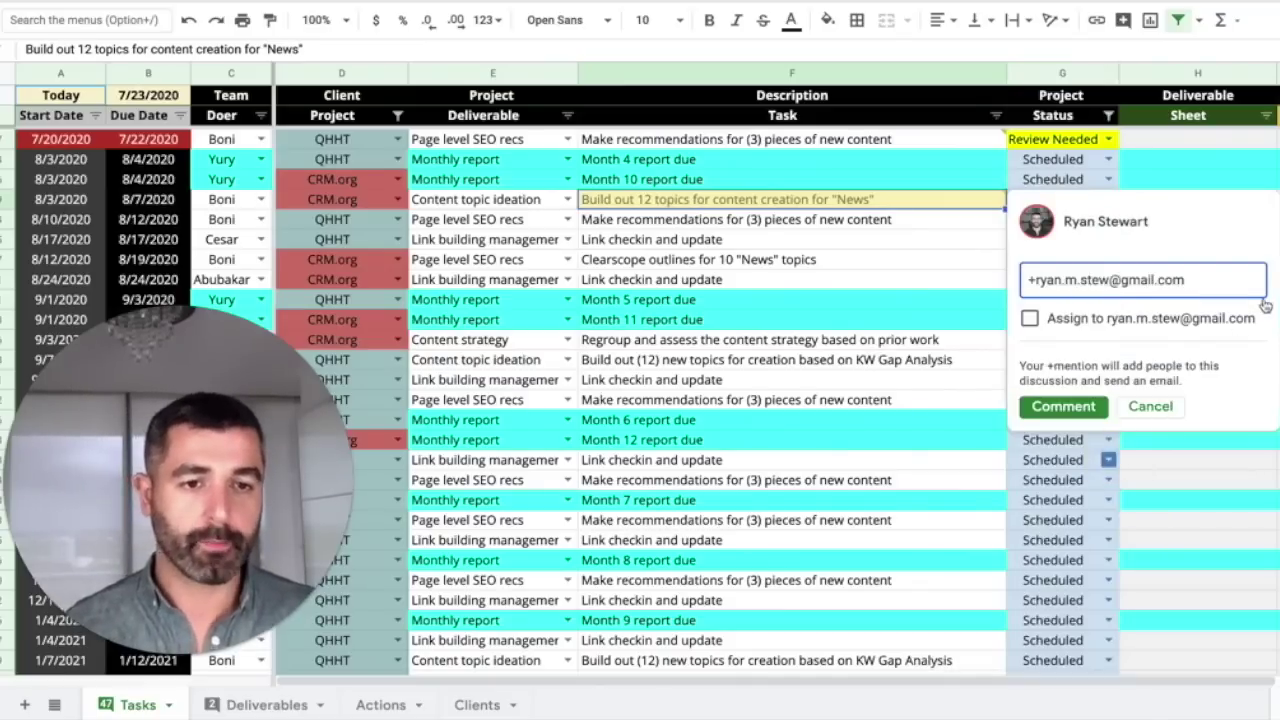
text(kjhdsfjksd)
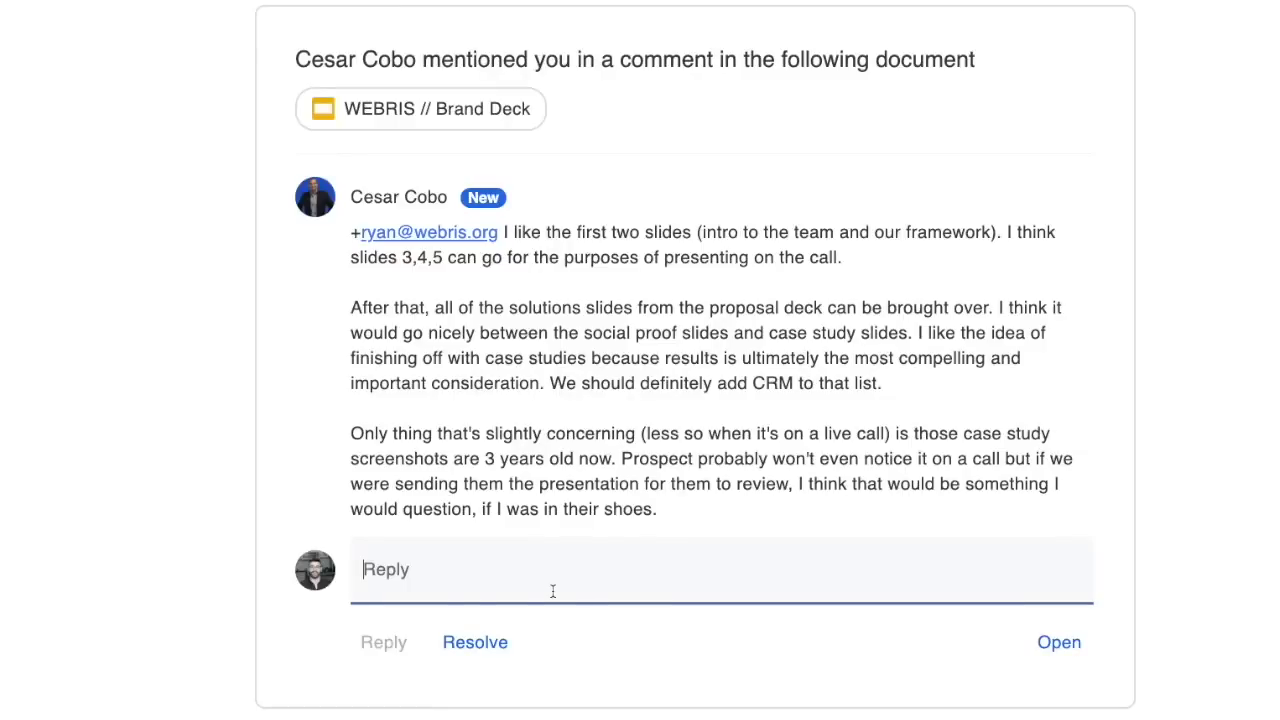
text(Thanks I wil)
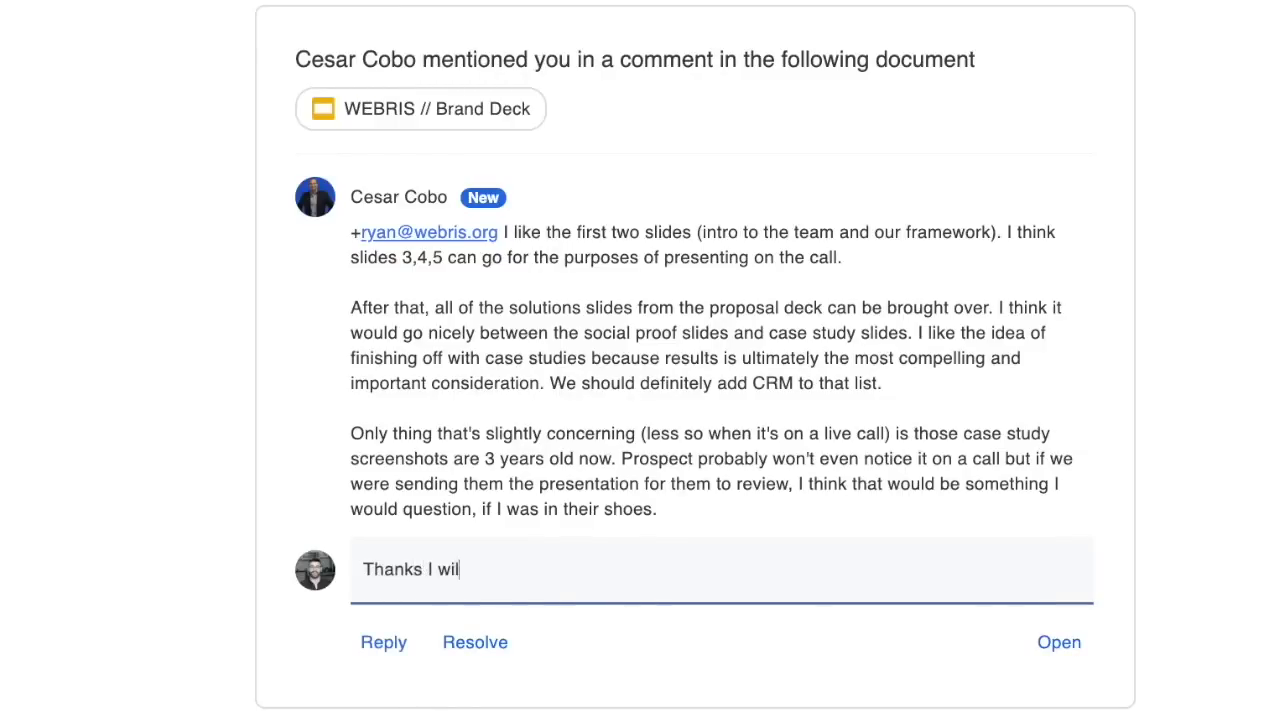
text(l get this done)
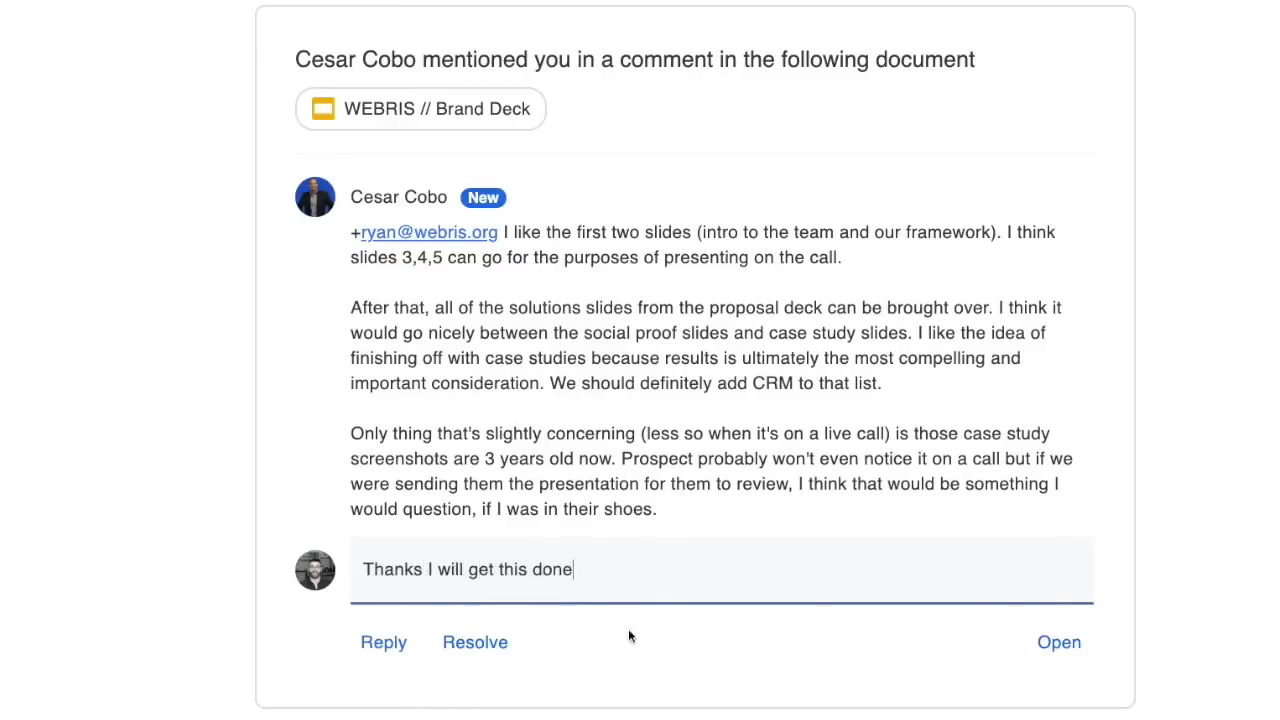
click(398, 652)
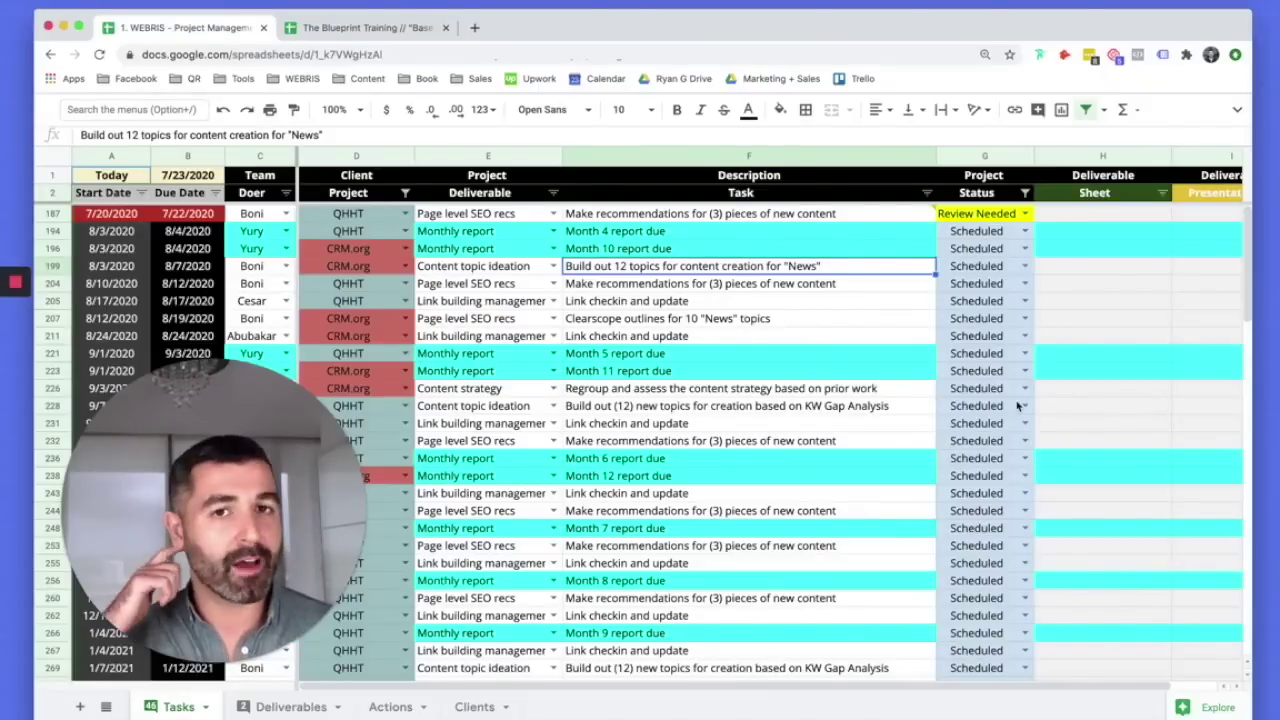
key(Right)
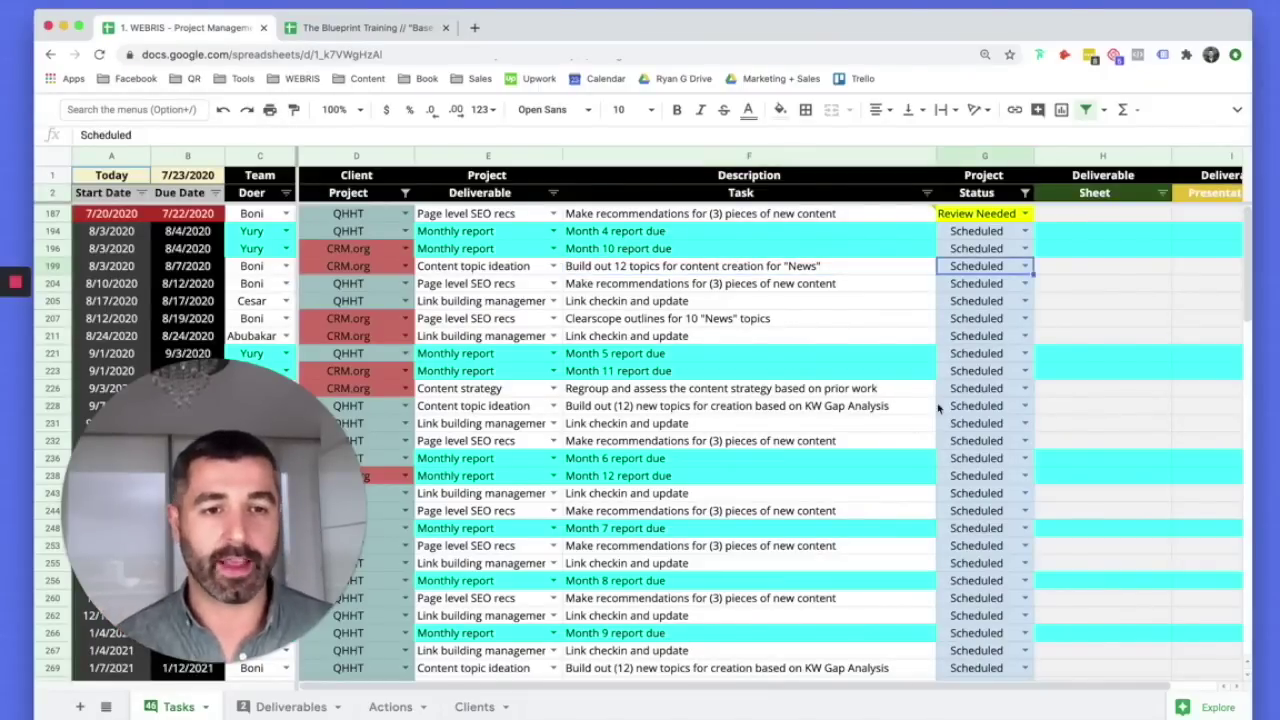
click(1024, 231)
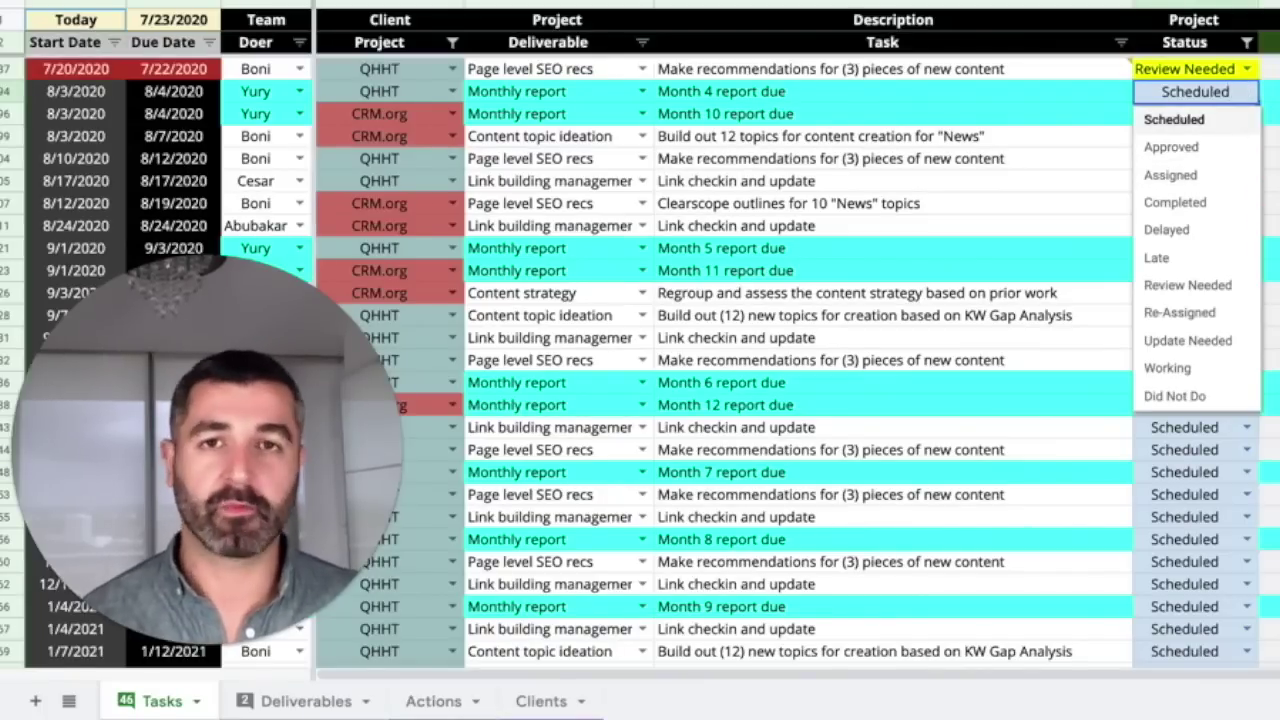
click(1268, 68)
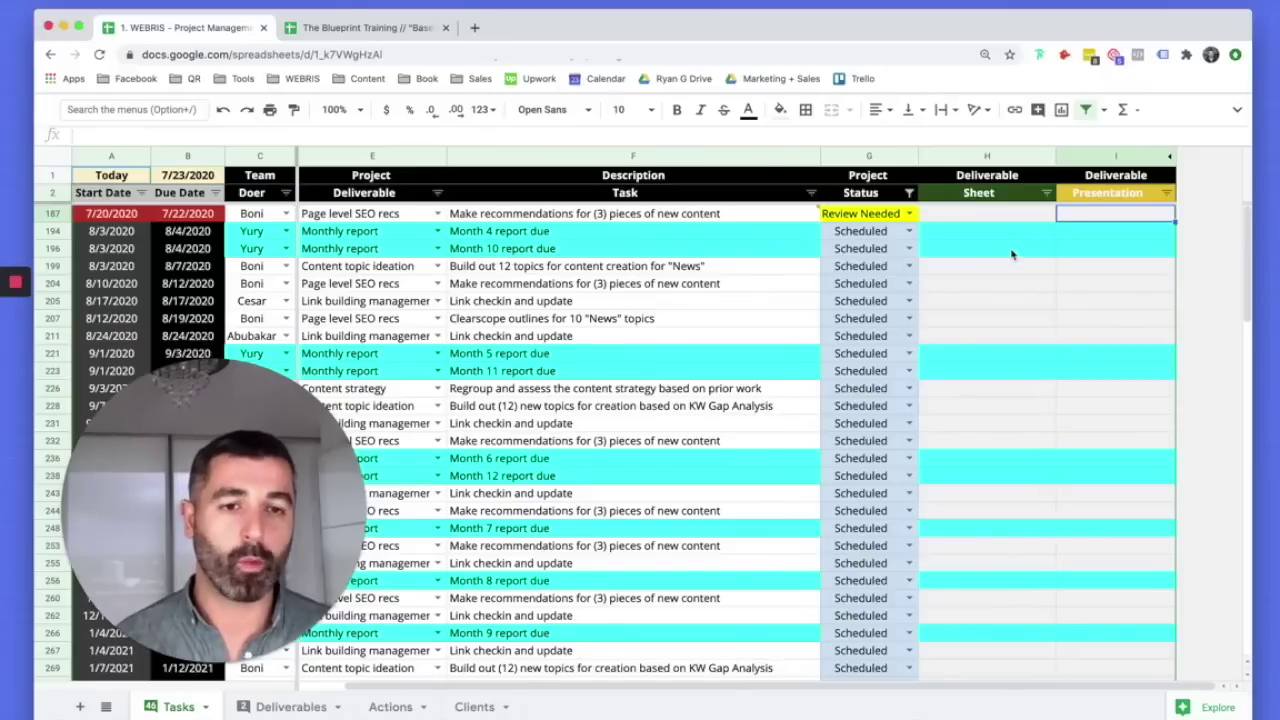
key(Left)
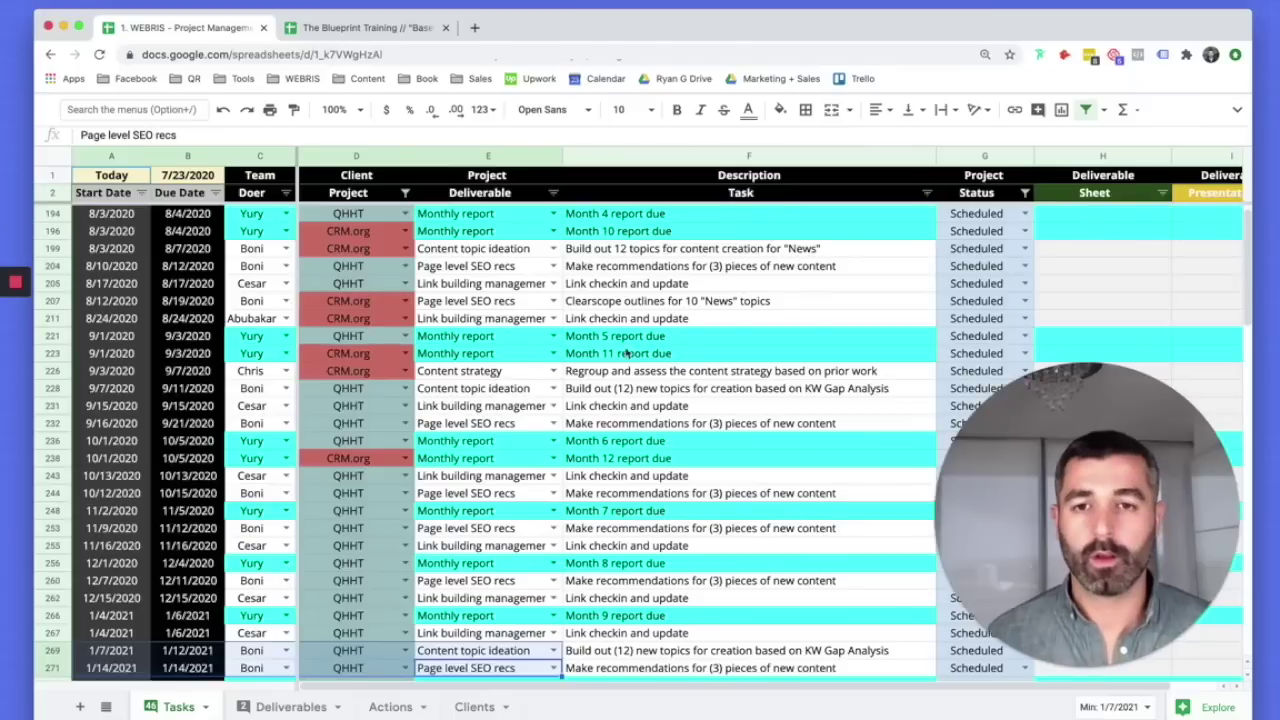
click(686, 284)
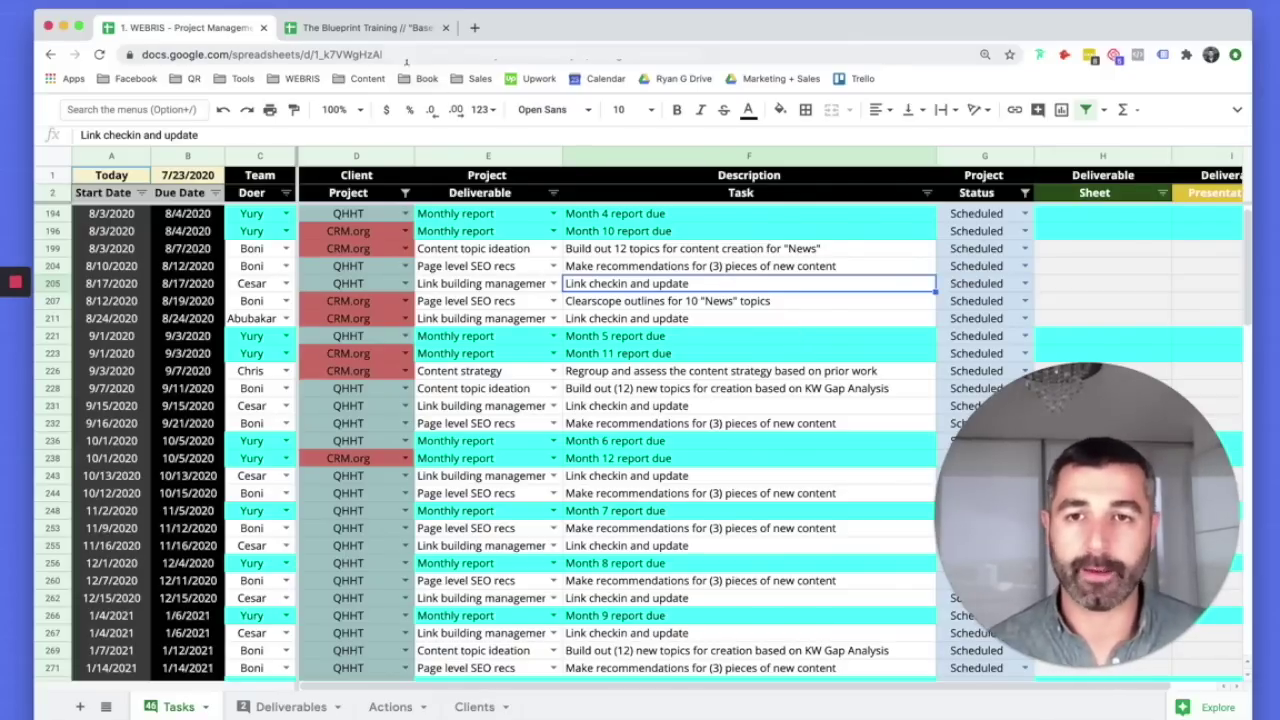
key(ctrl+Tab)
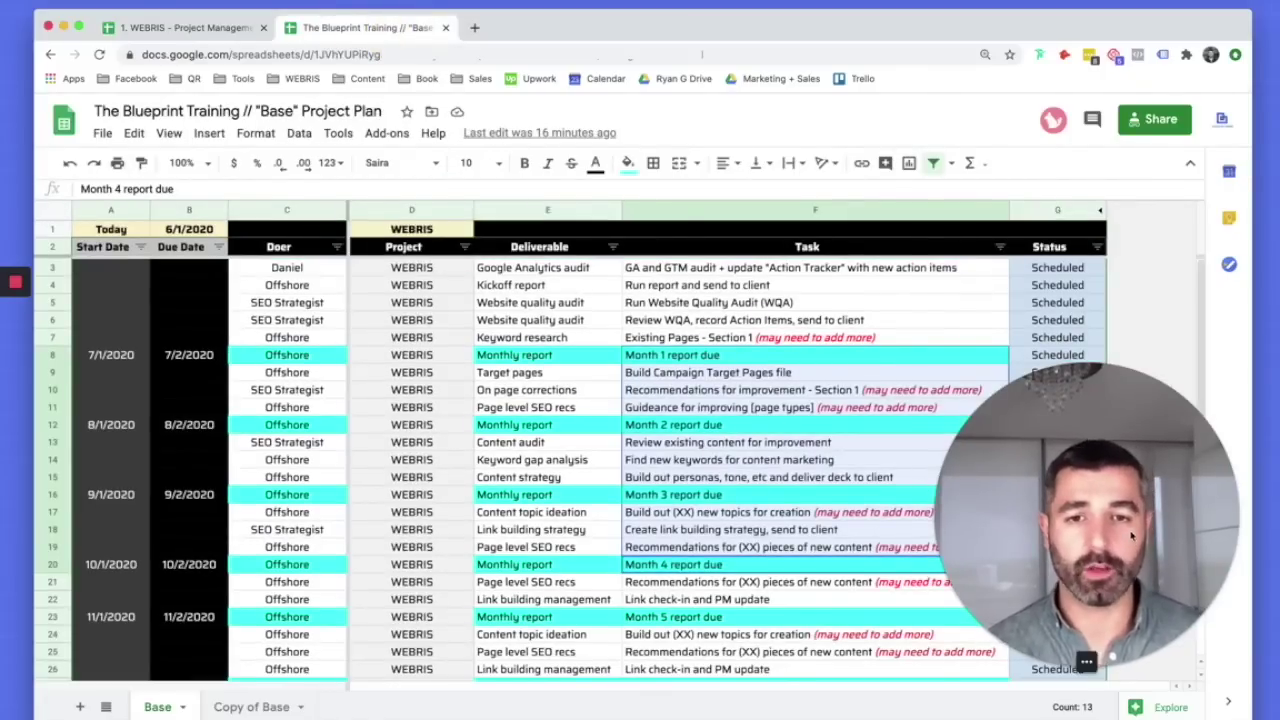
click(979, 437)
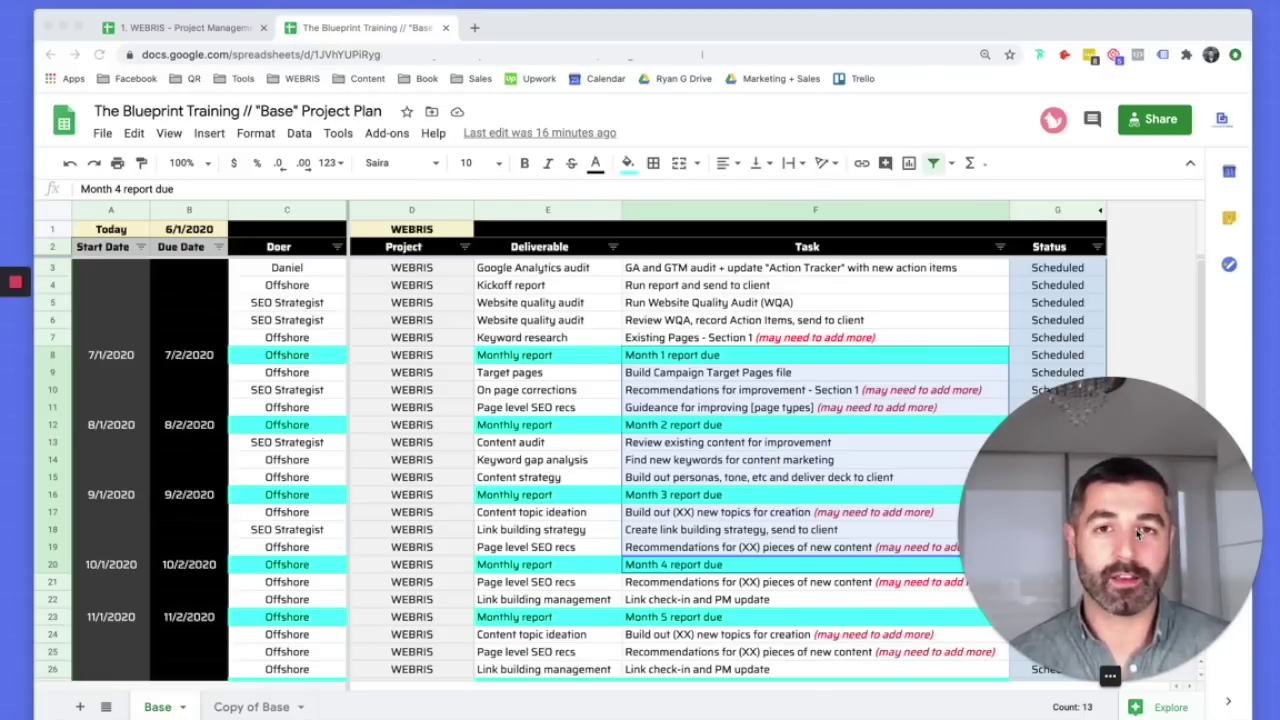
click(57, 334)
right_click(57, 334)
click(160, 342)
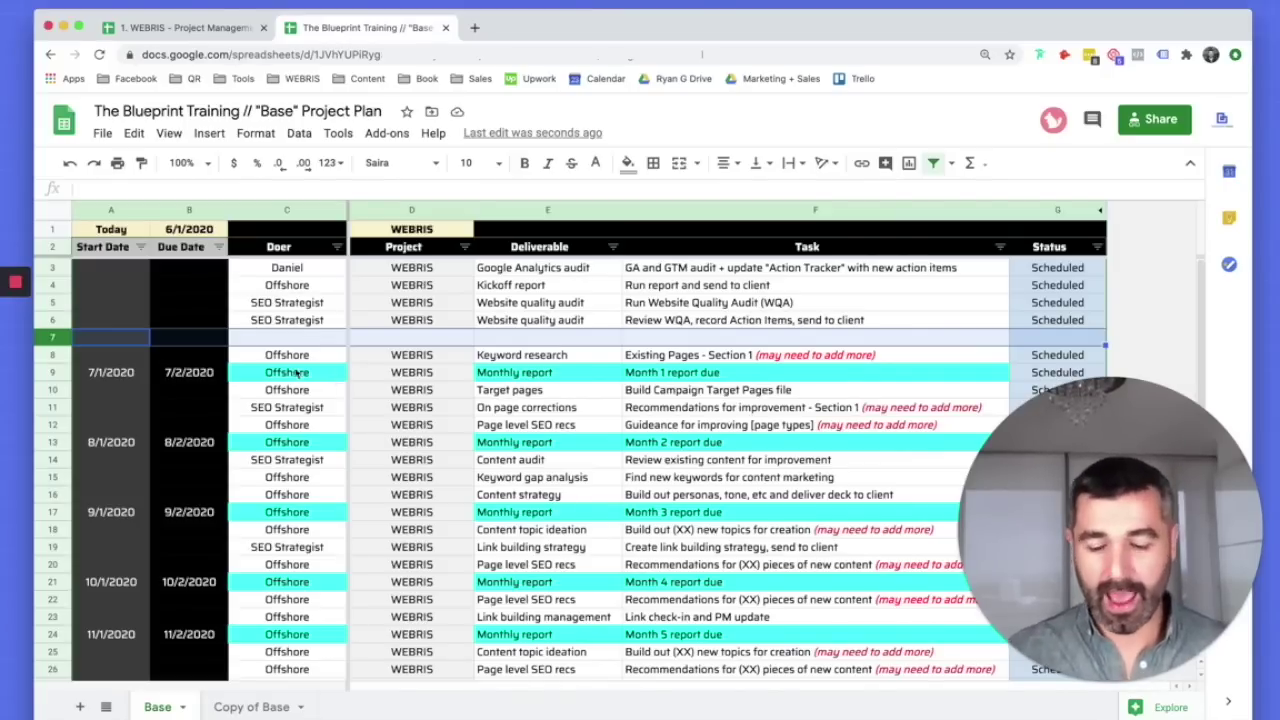
key(super+alt+minus)
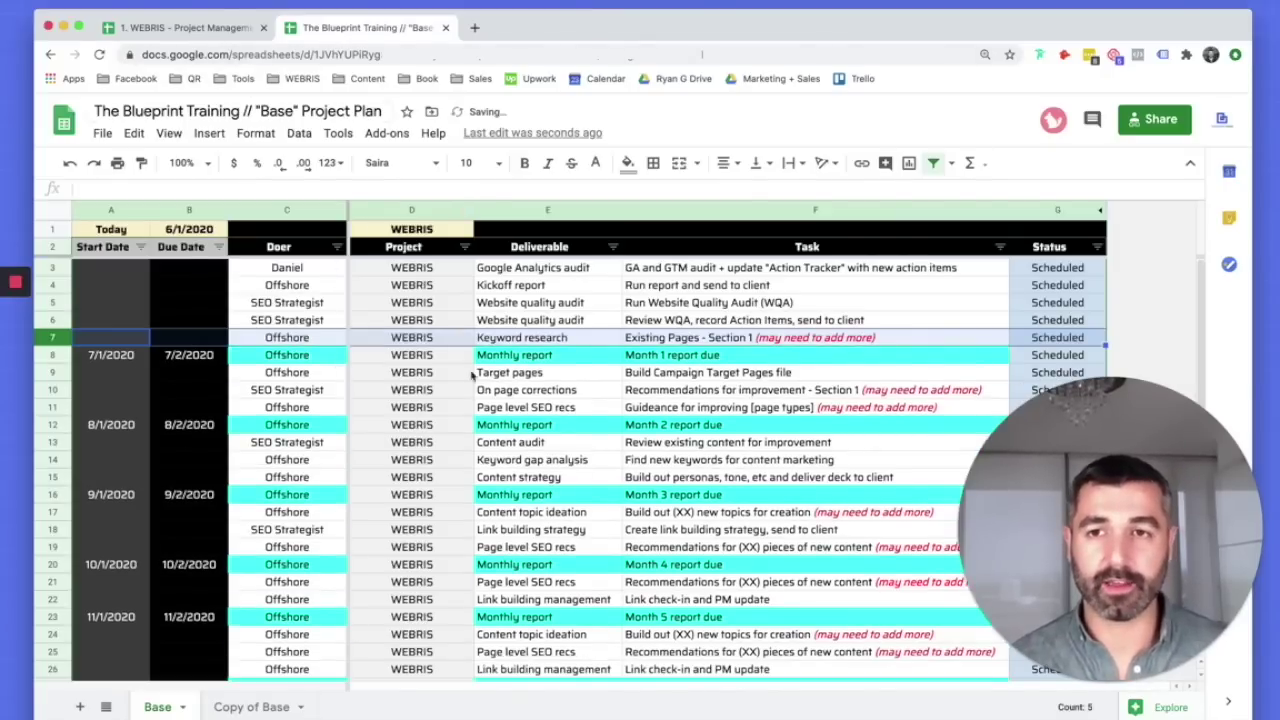
click(188, 27)
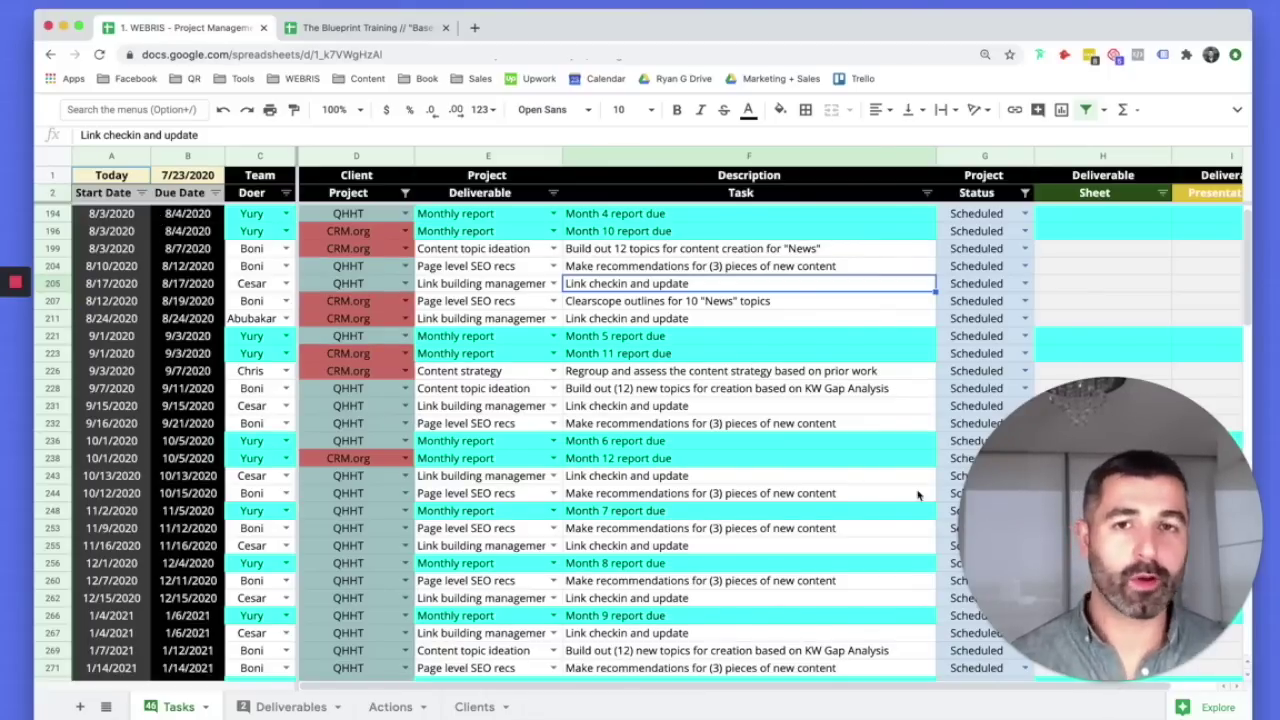
Glance at the Deliverables sheet, then return to the Tasks sheet
click(1100, 657)
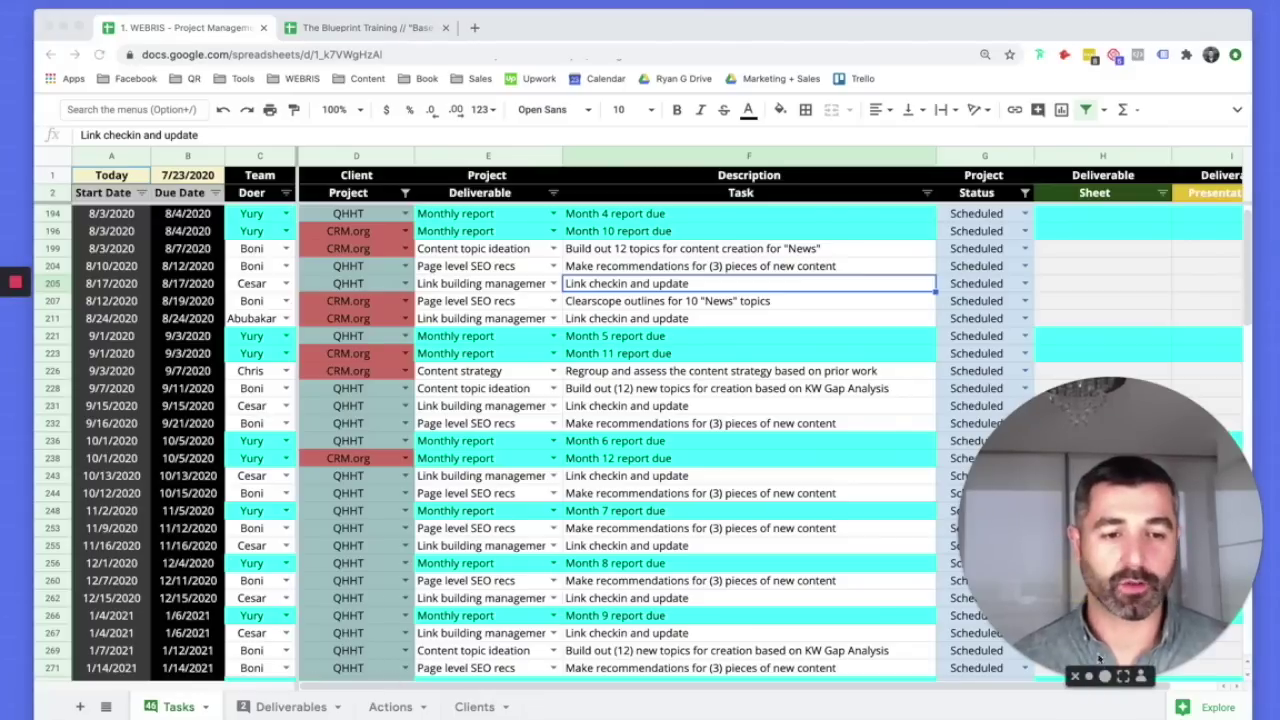
click(1093, 677)
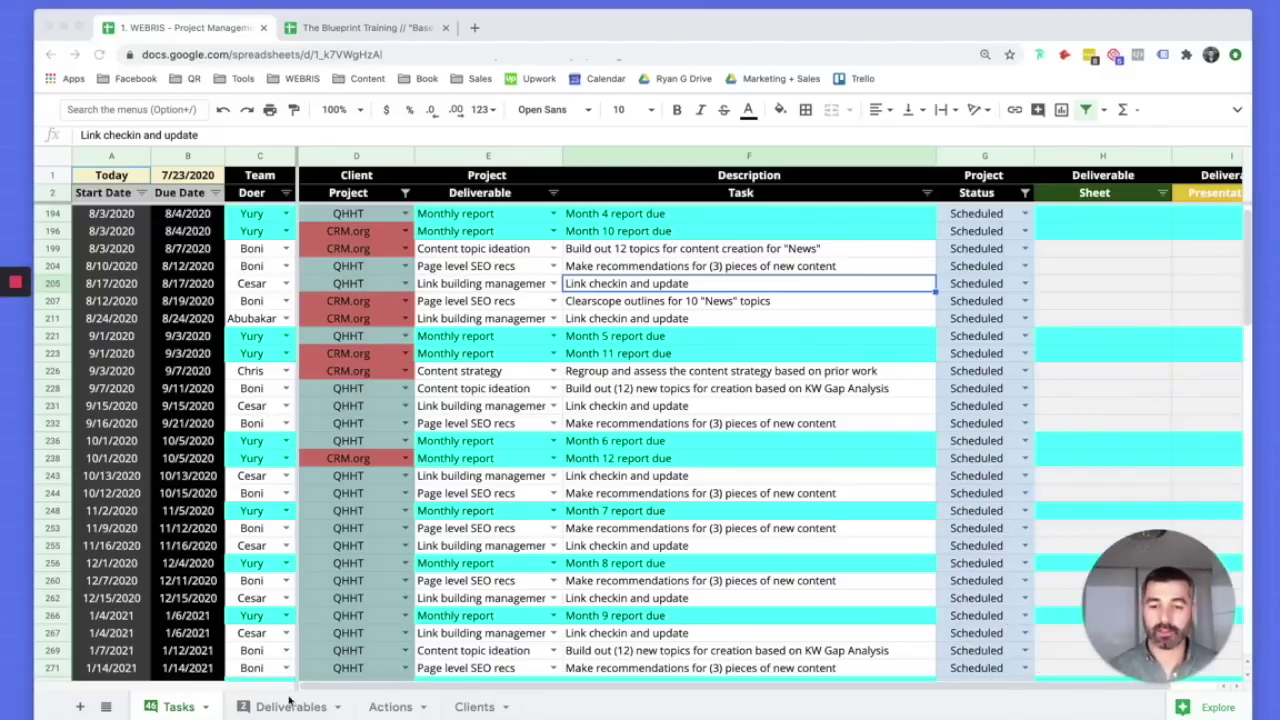
scroll(810, 449, up, 1)
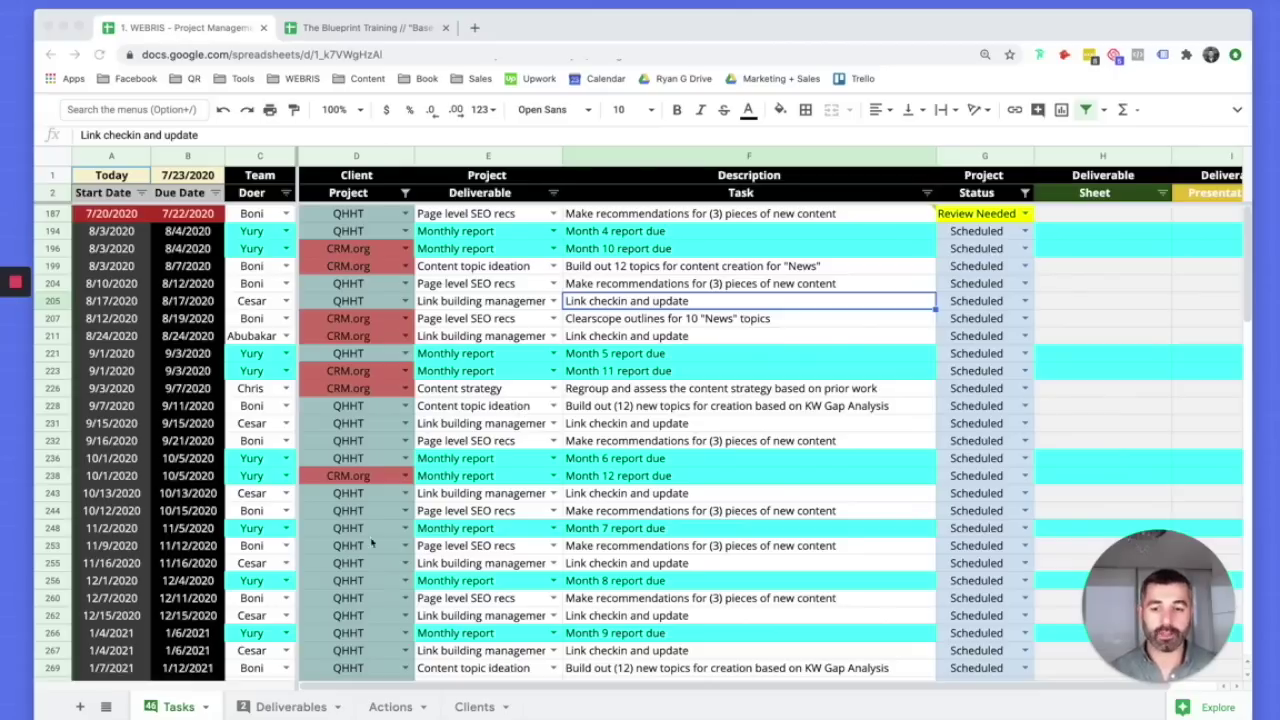
click(265, 707)
click(182, 707)
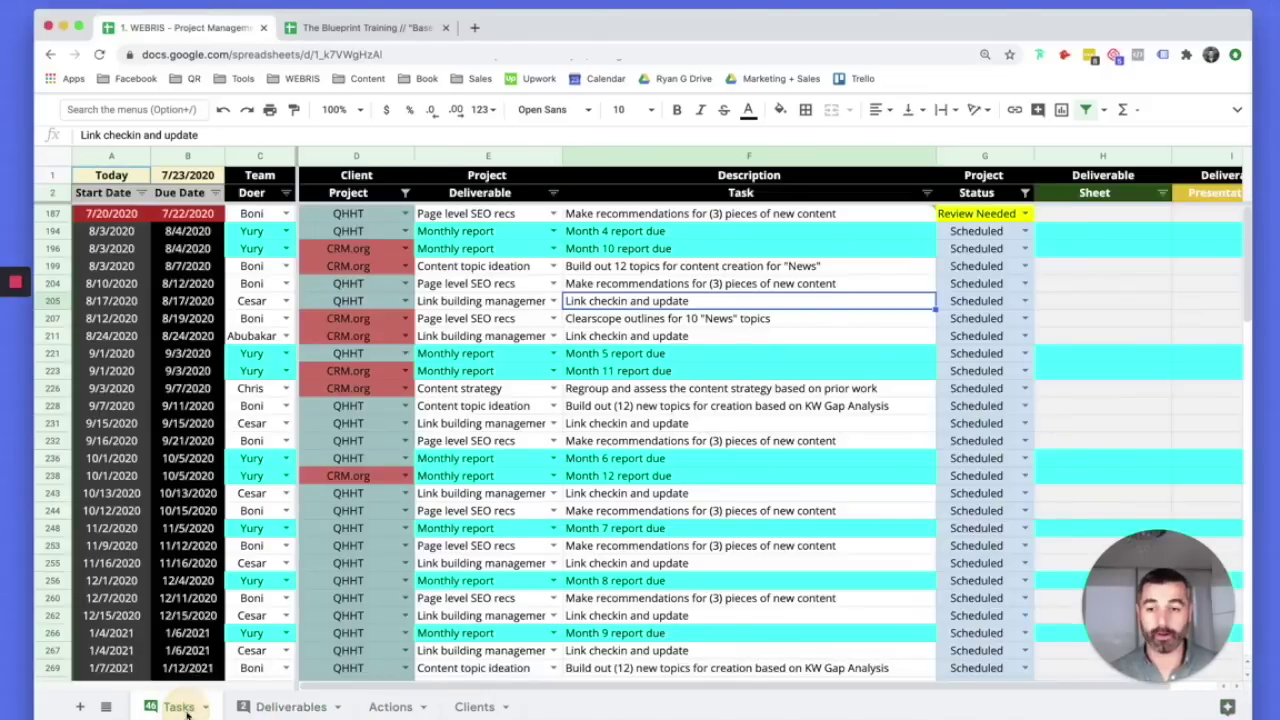
Set the Month 4 report due task to Review Needed and check its new Deliverables row
click(545, 249)
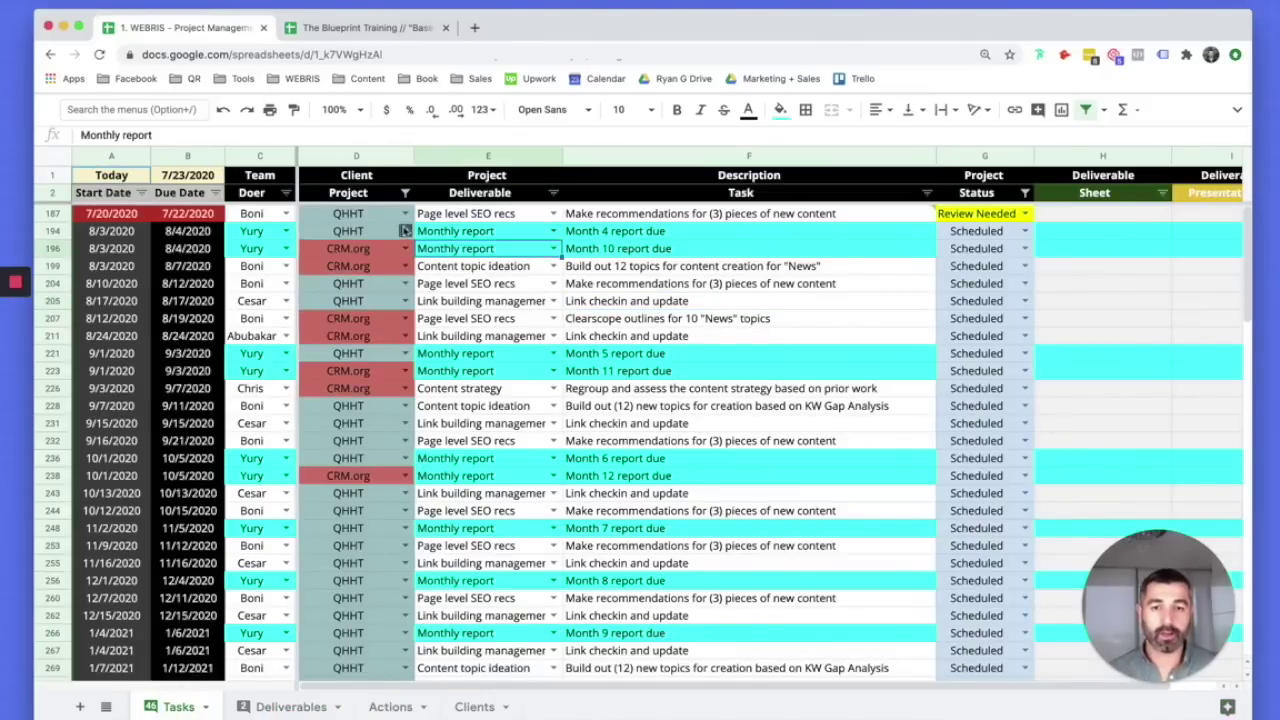
click(665, 233)
click(1026, 232)
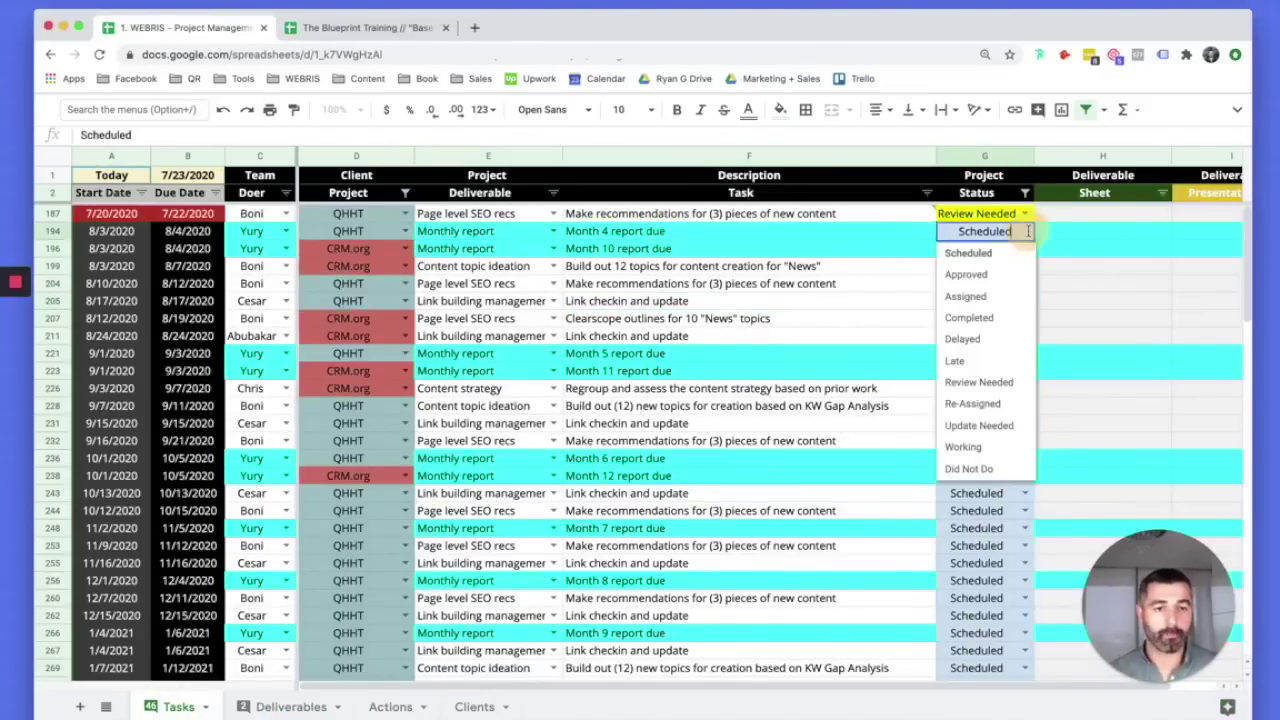
click(979, 382)
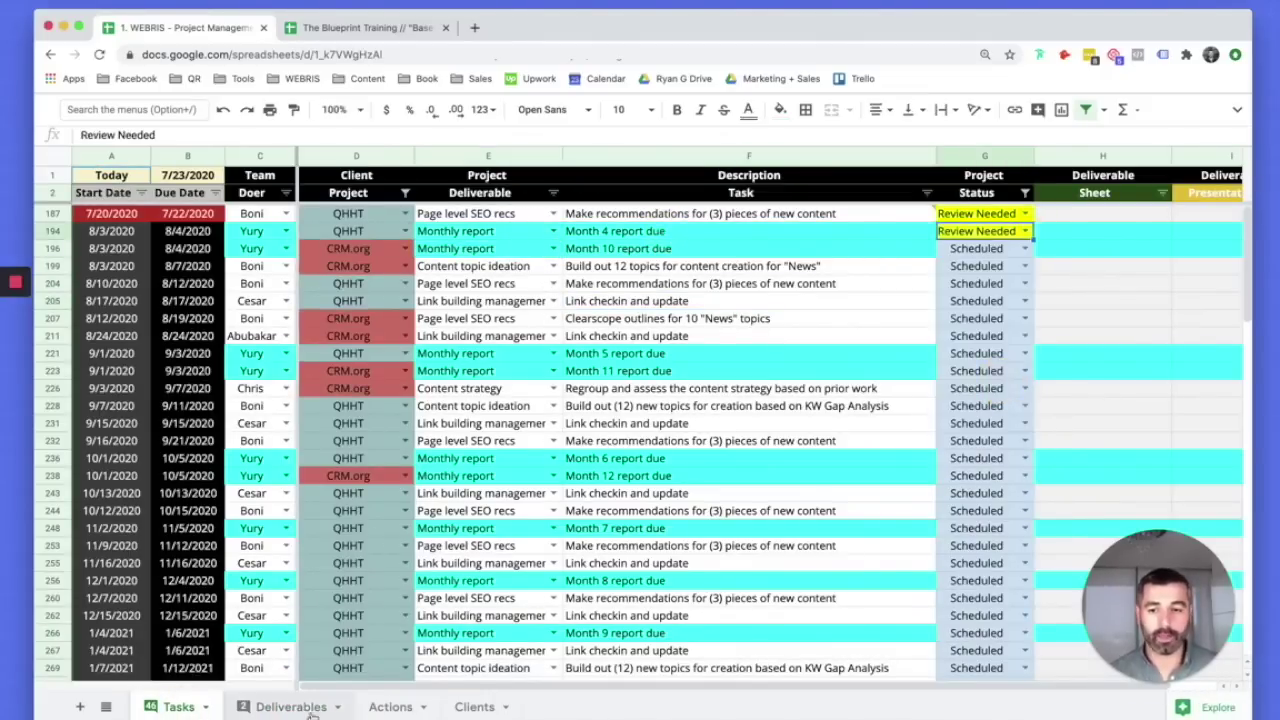
click(291, 707)
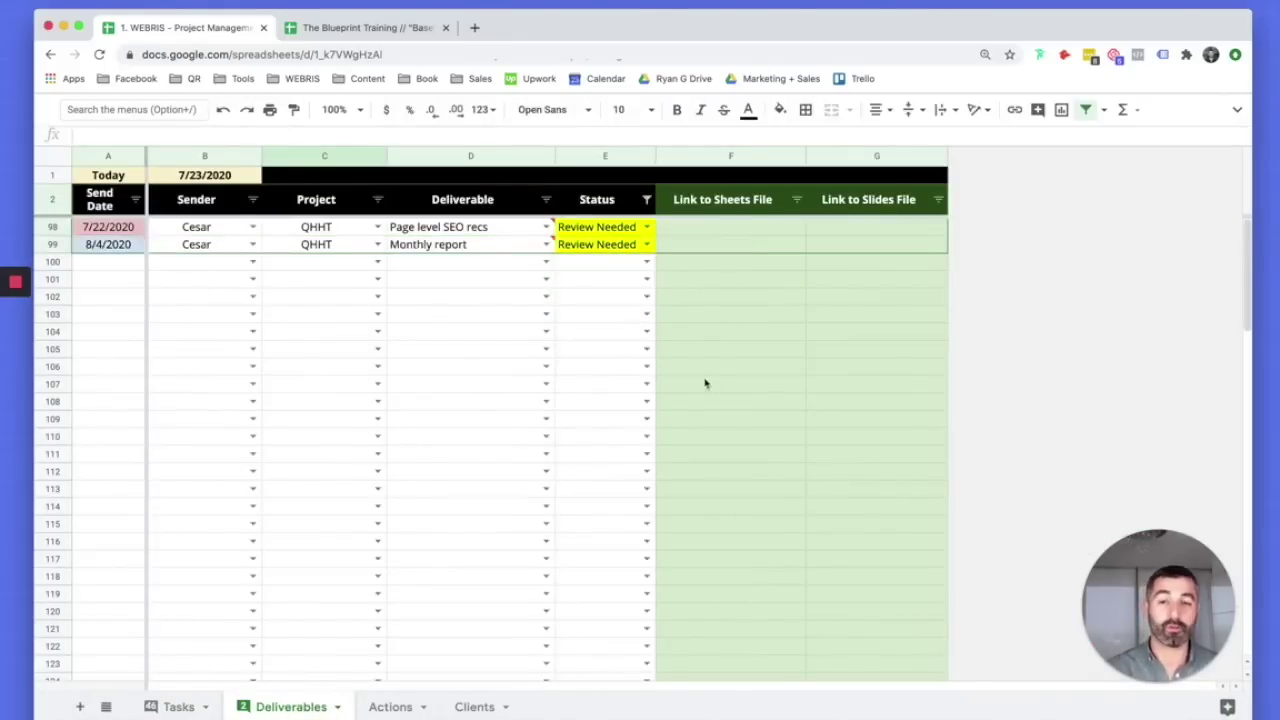
click(695, 248)
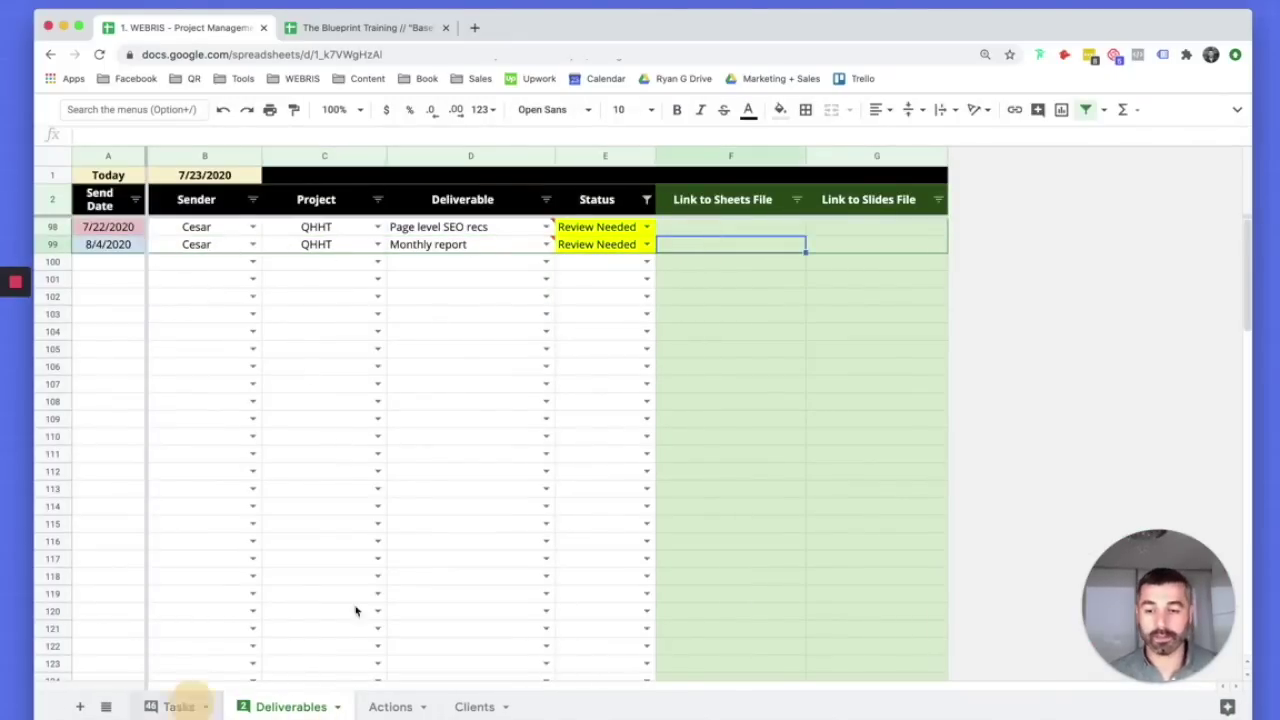
Give the Month 10 report sheet link 'dfsdfsd', mark it Review Needed, and check Deliverables
click(180, 707)
click(1062, 257)
text(dfsdfsd)
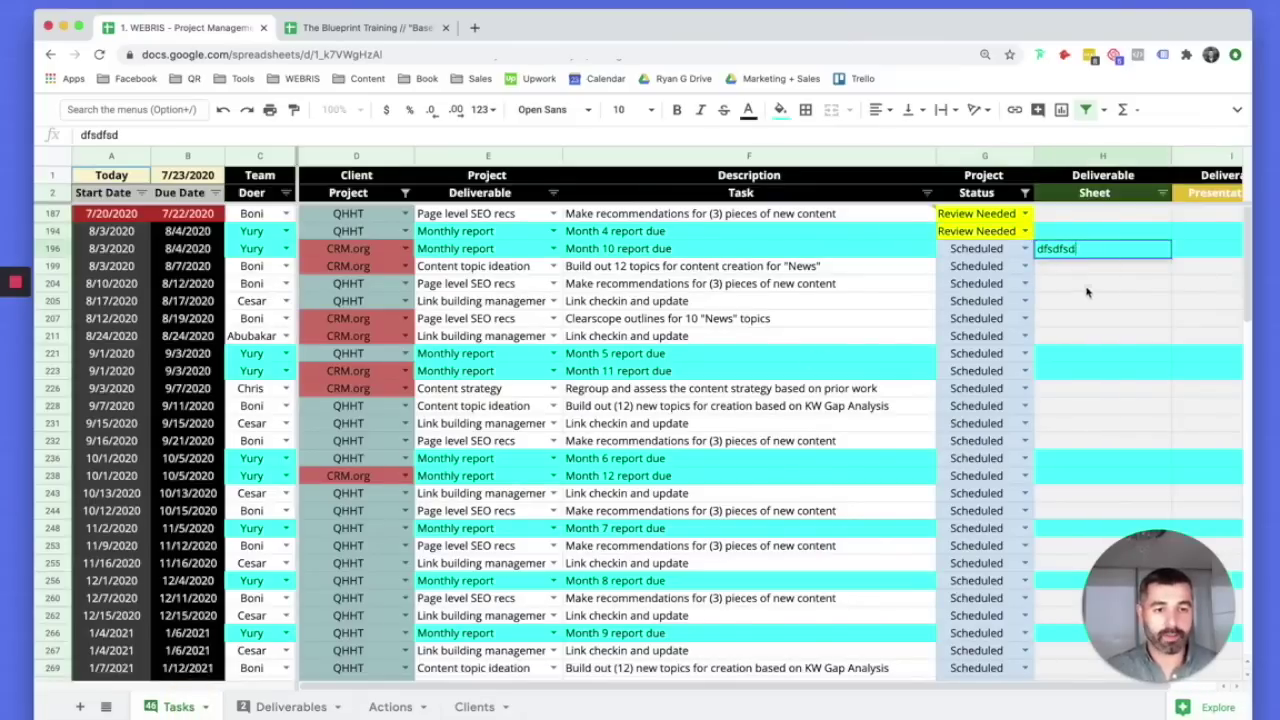
click(1028, 251)
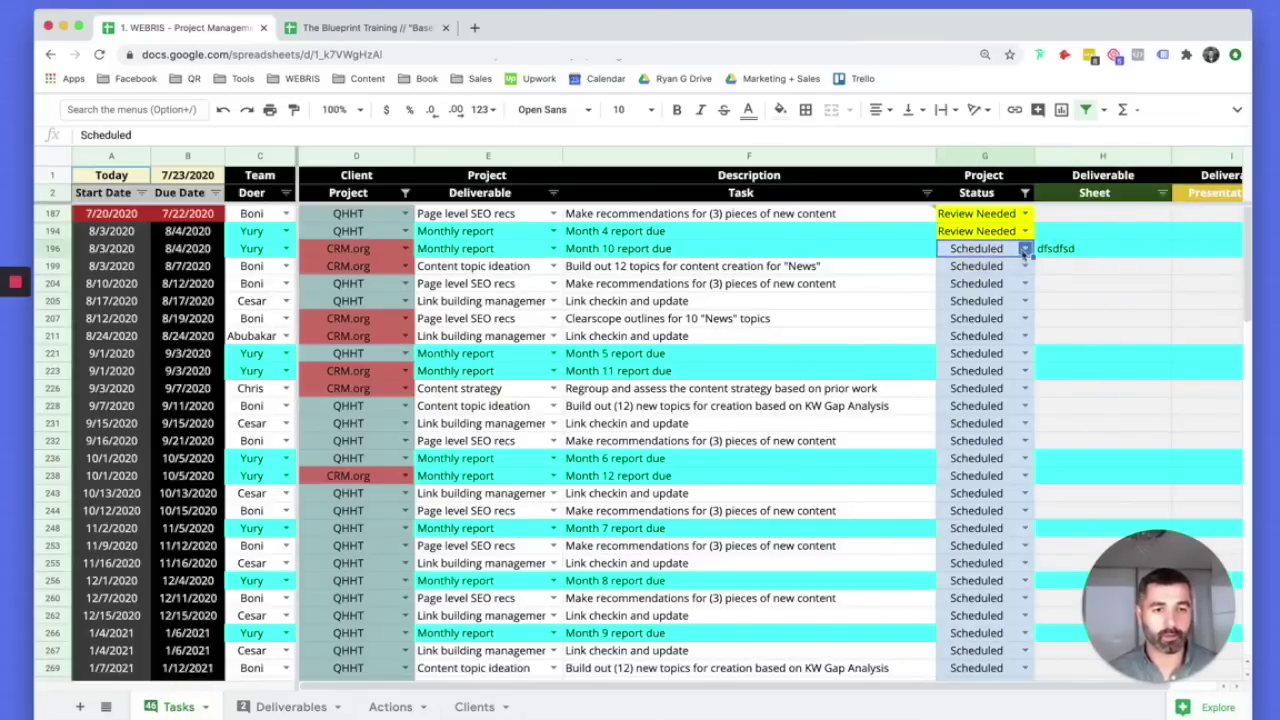
click(1025, 249)
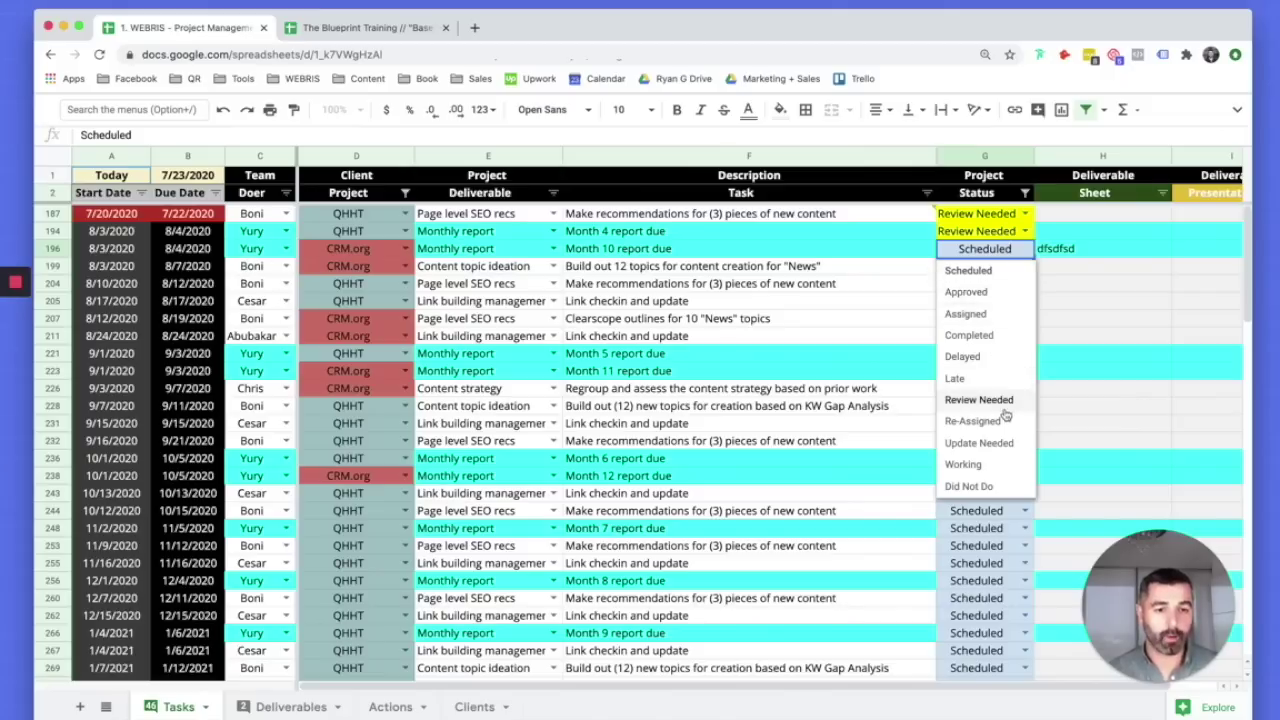
click(985, 400)
click(320, 705)
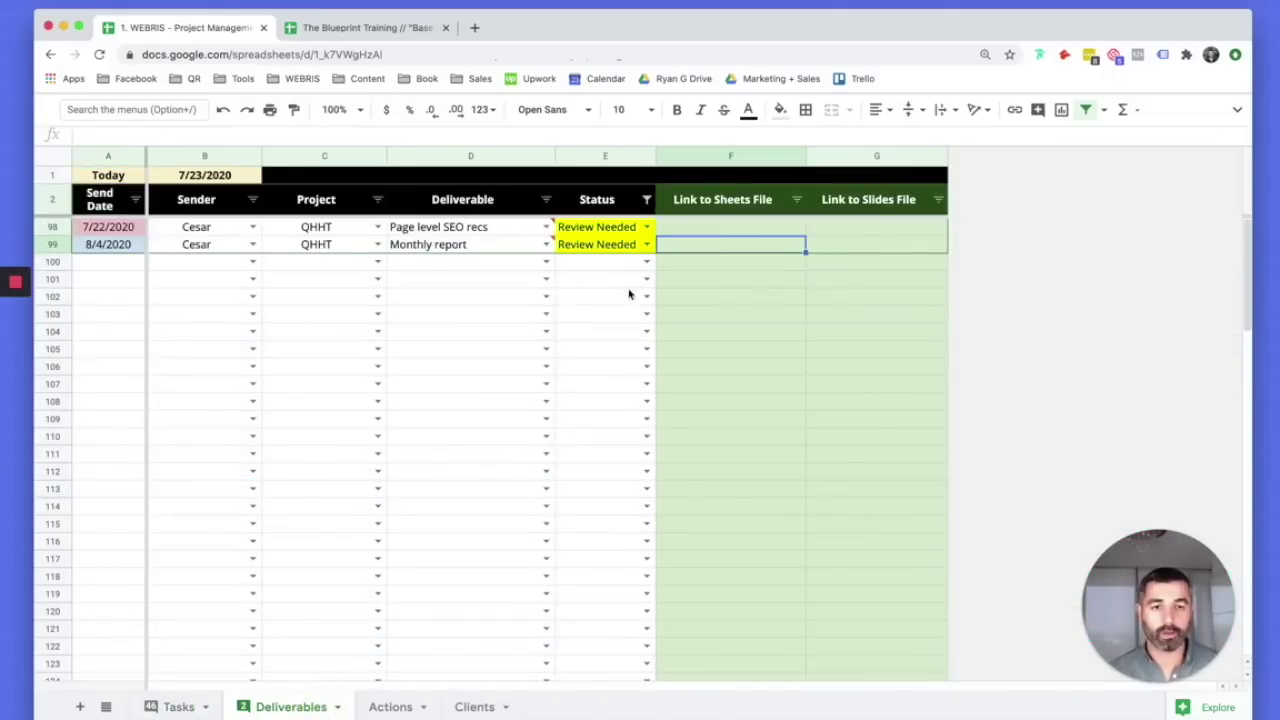
click(704, 265)
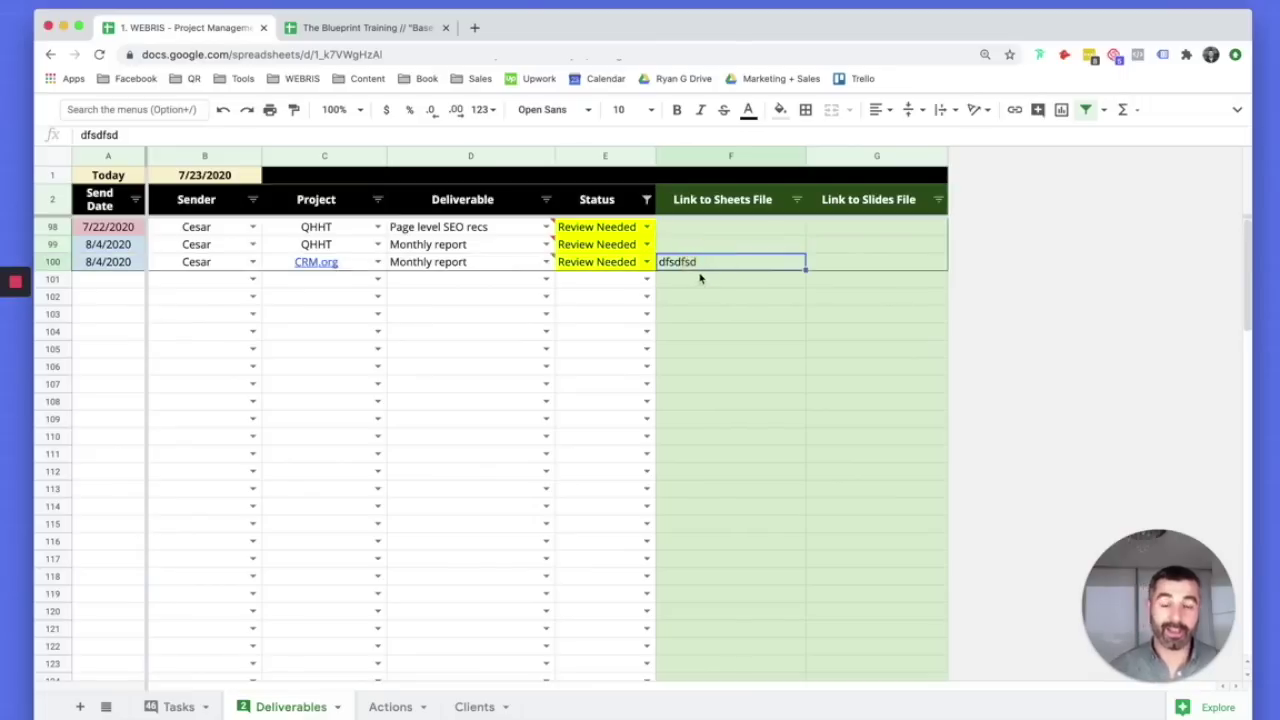
click(245, 270)
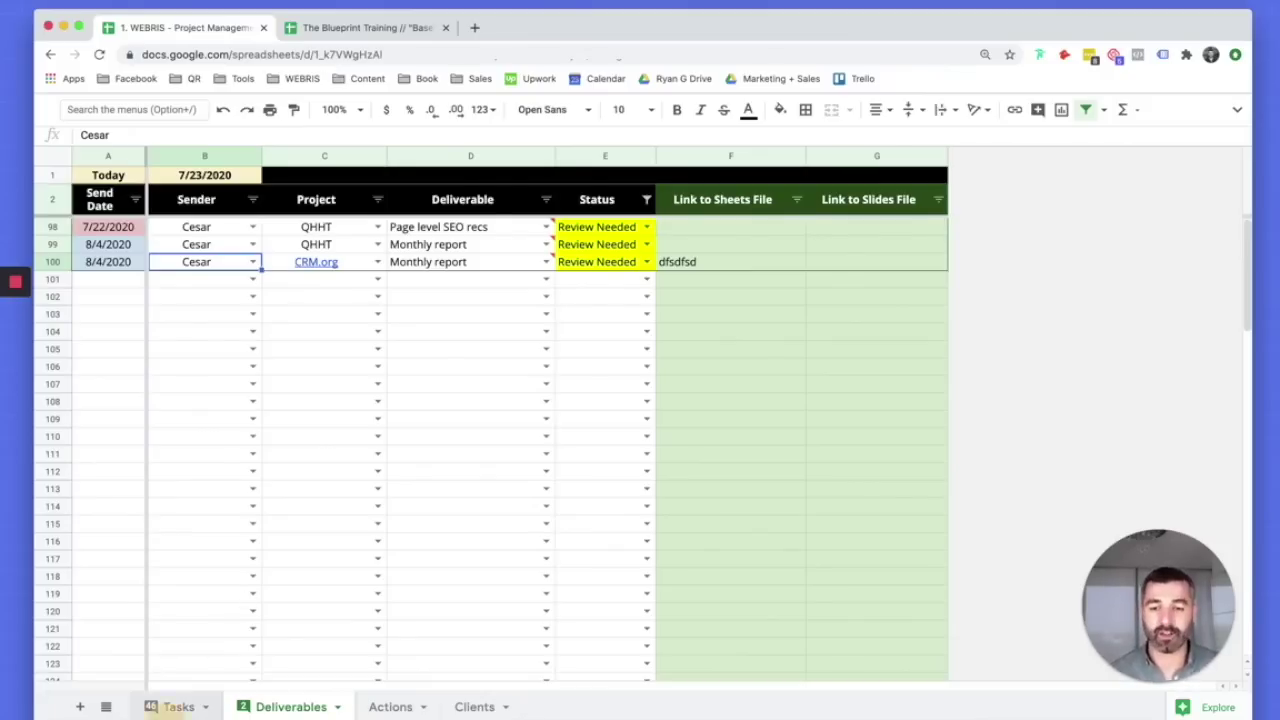
Re-enter 'dfsdfsd' in the row 100 deliverable's sheets-link cell on Deliverables
click(176, 706)
click(290, 706)
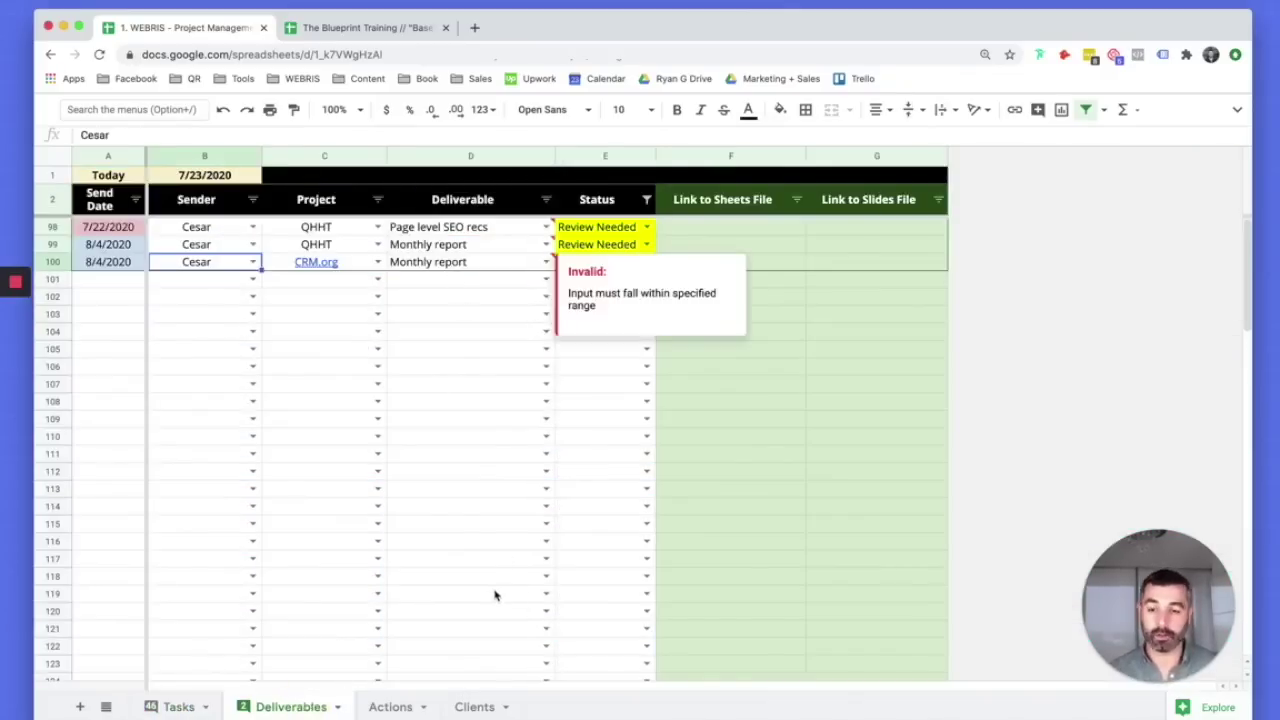
click(432, 264)
click(720, 260)
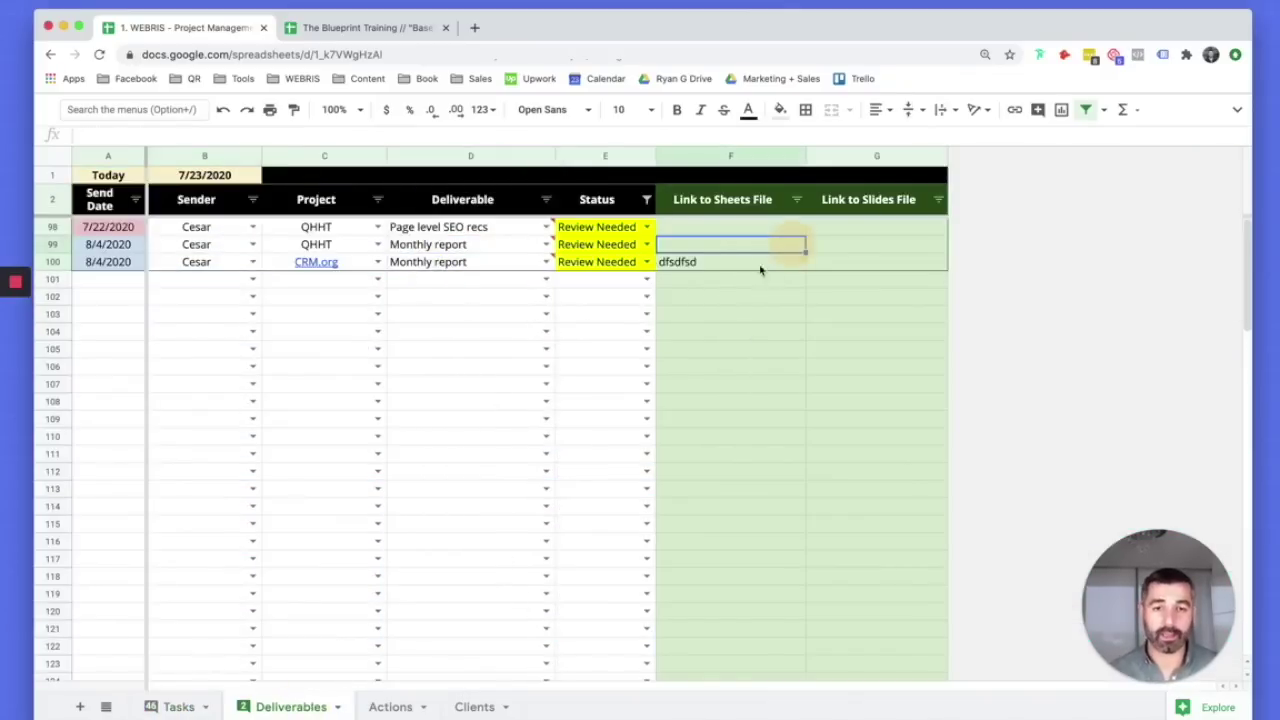
text(dfsdfsd)
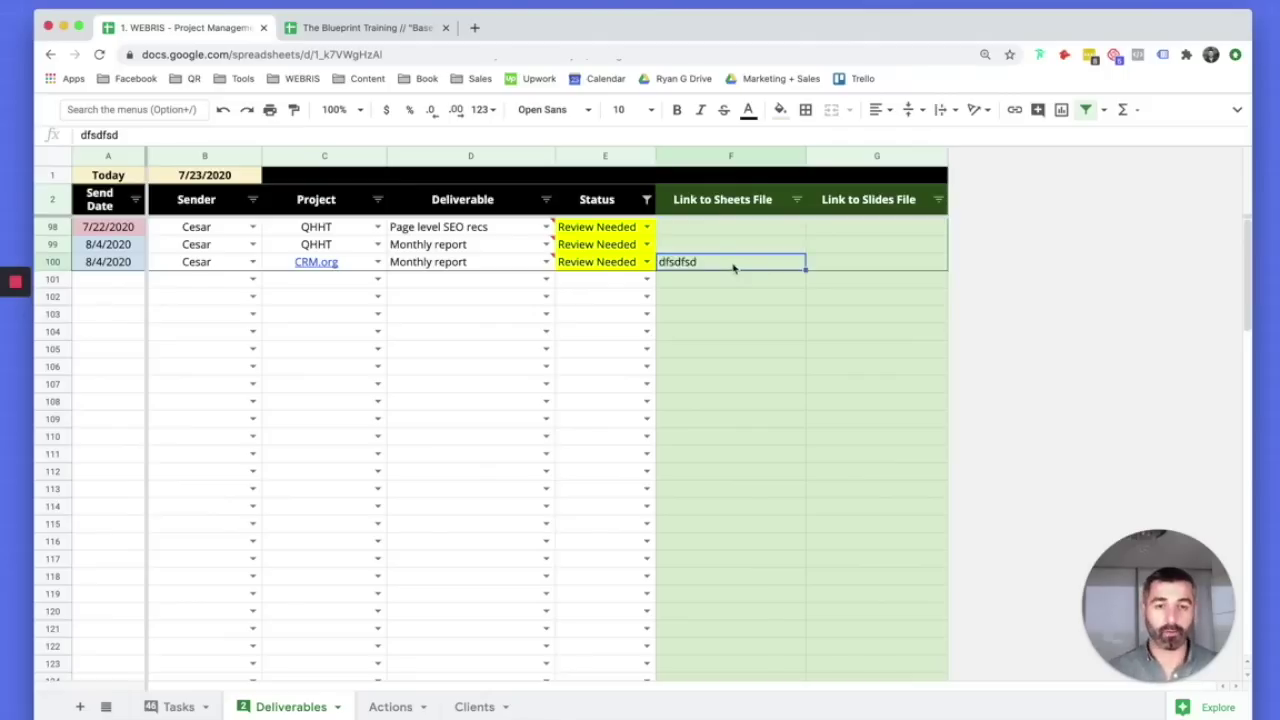
Change the Month 10 report task's status in G196 to Update Needed, then return to Deliverables
click(179, 706)
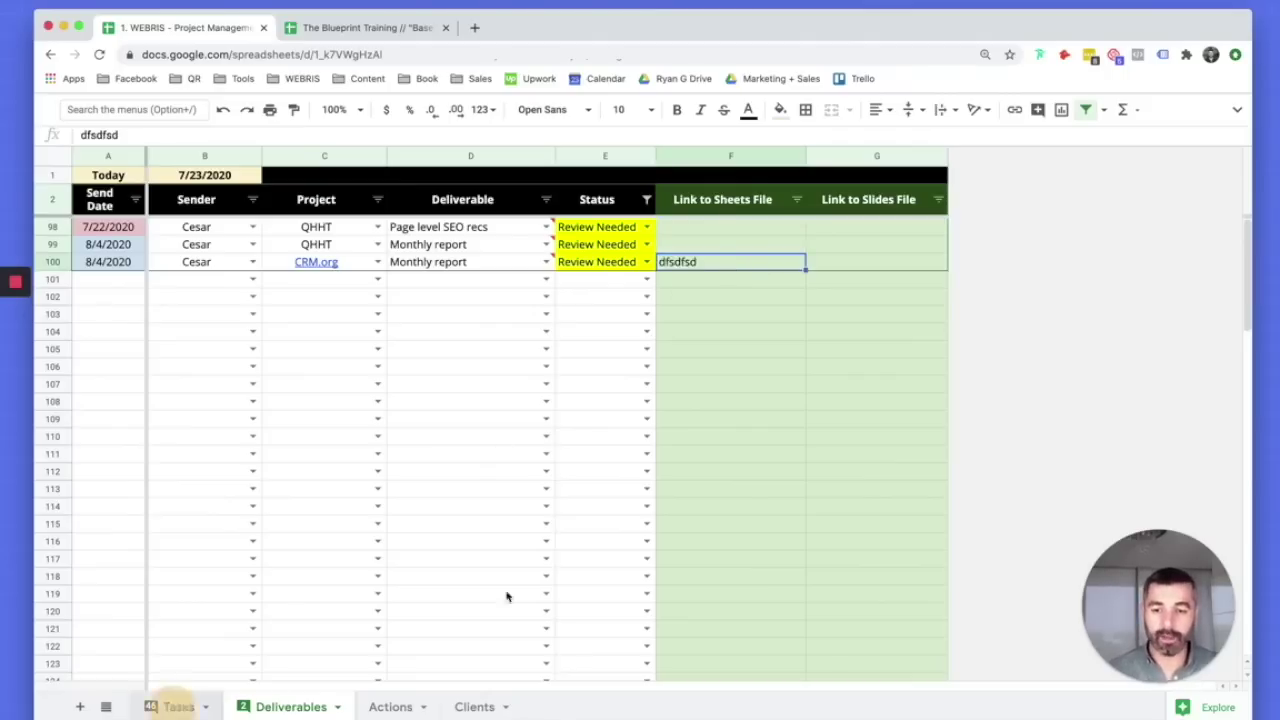
click(1024, 249)
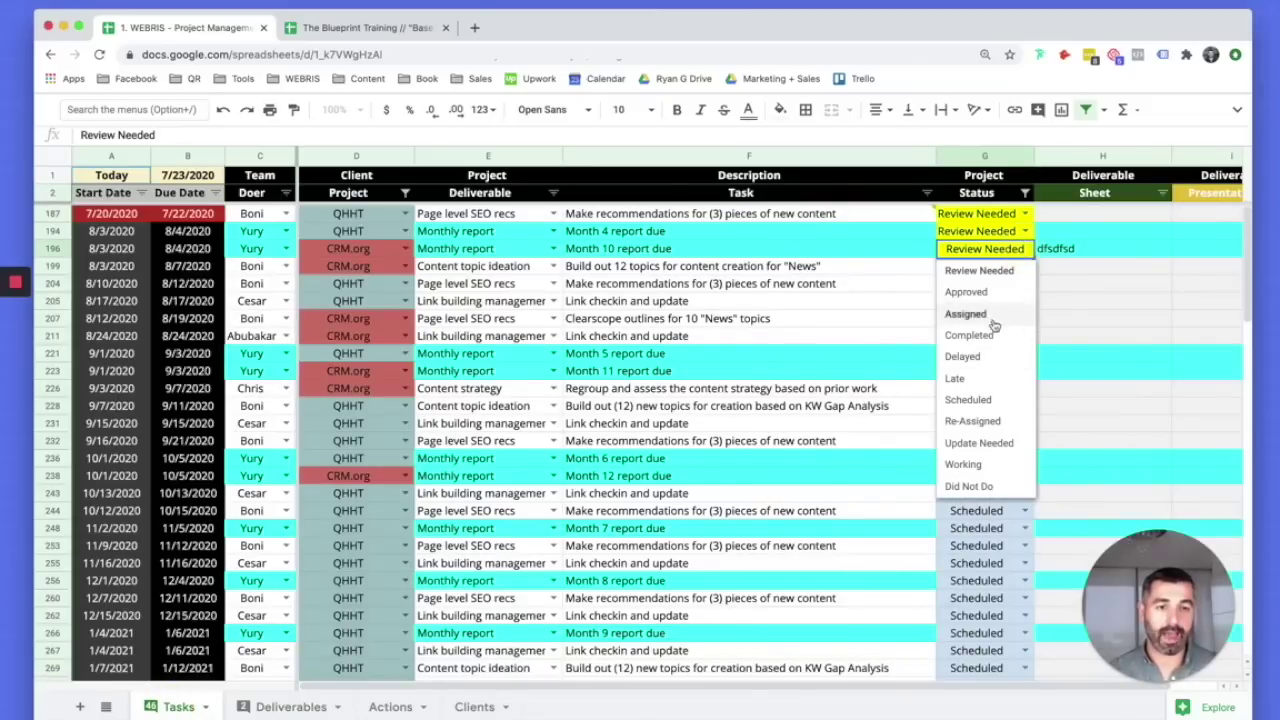
click(1005, 446)
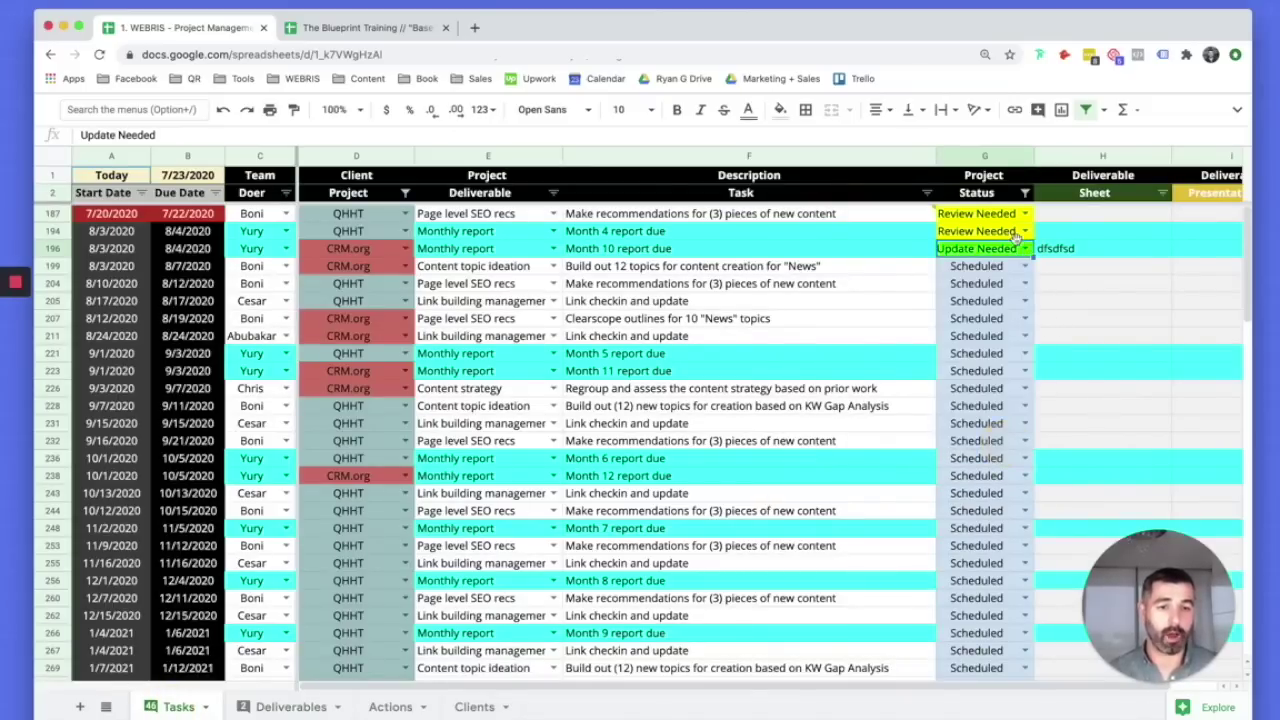
right_click(1006, 252)
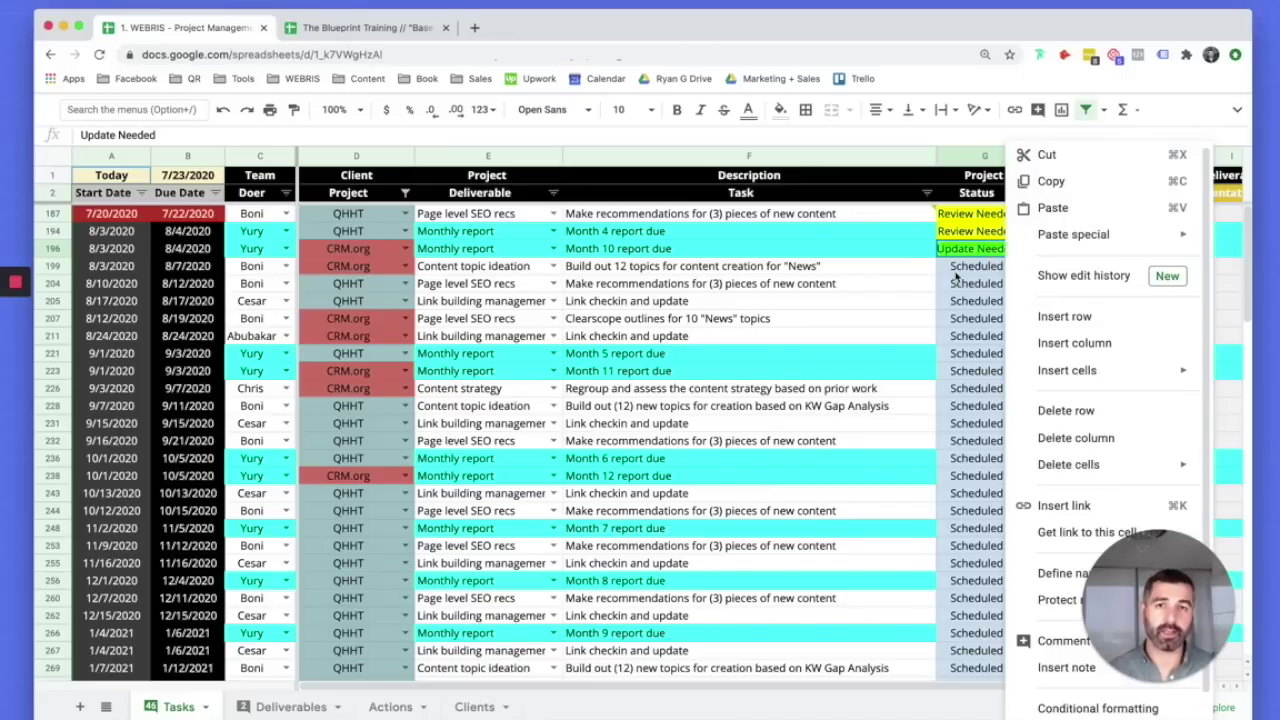
click(866, 322)
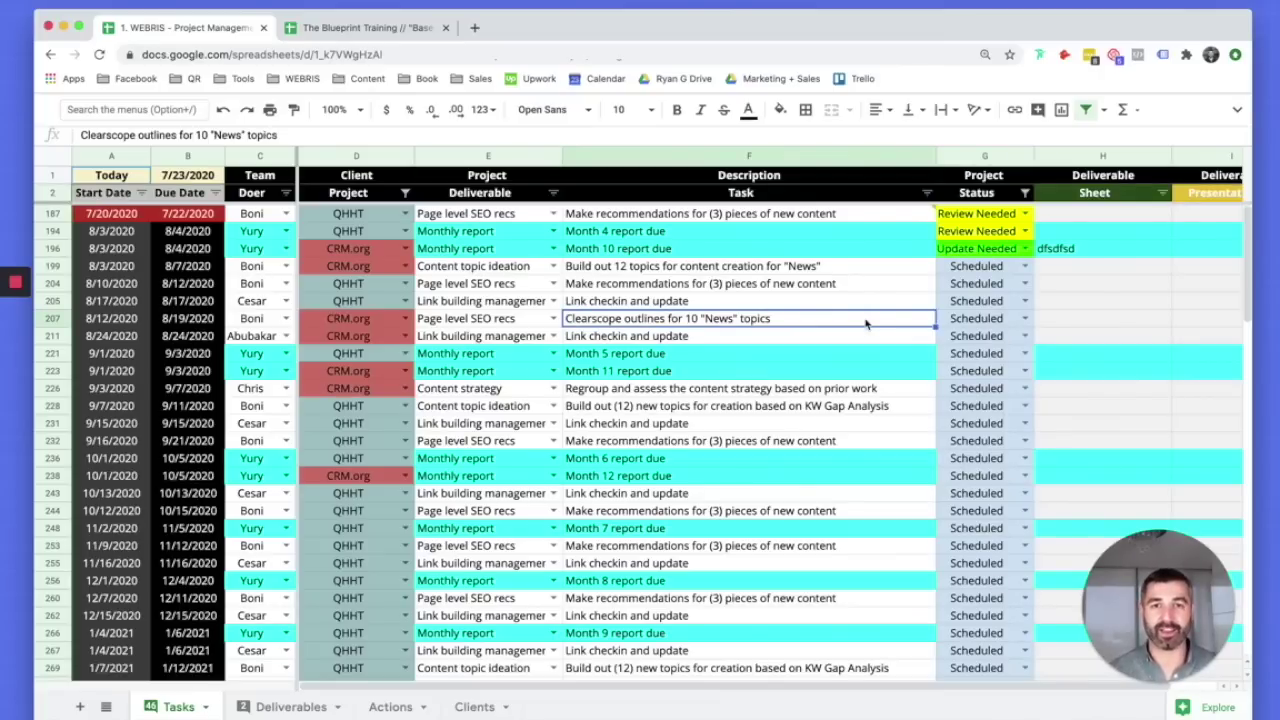
key(alt+Down)
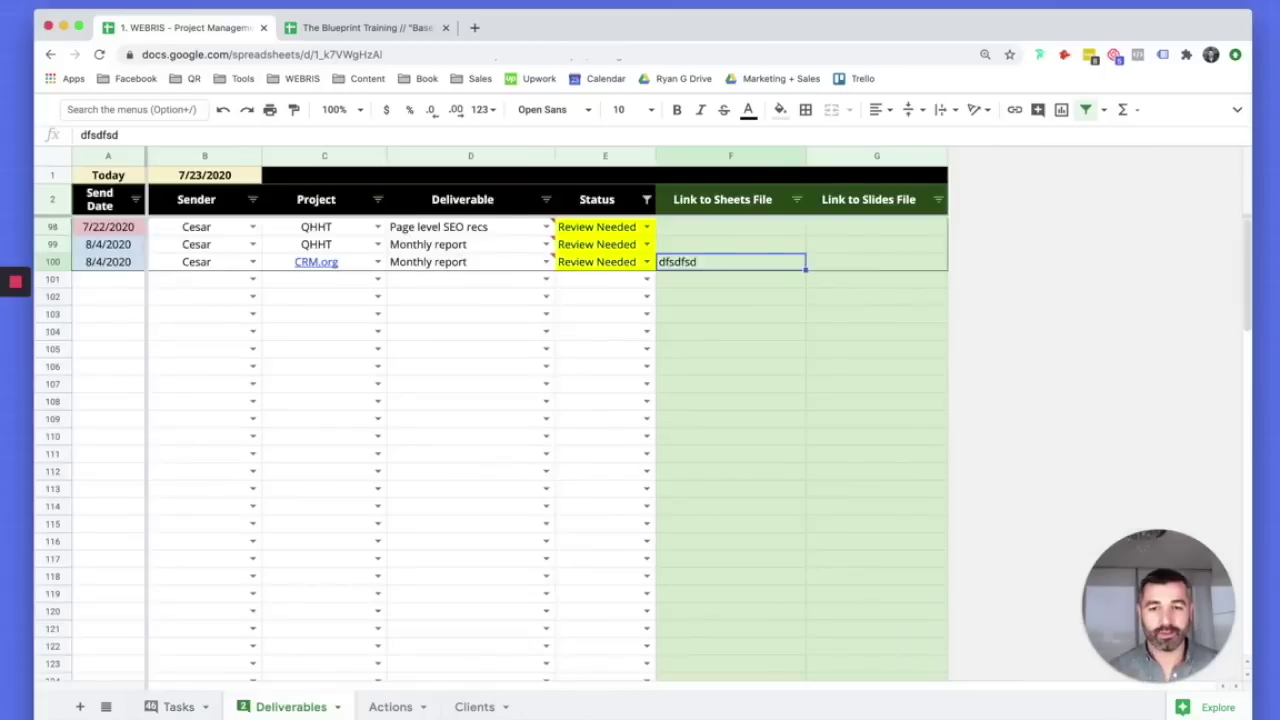
Filter the Actions sheet's Client column to show only CRM.org
click(409, 709)
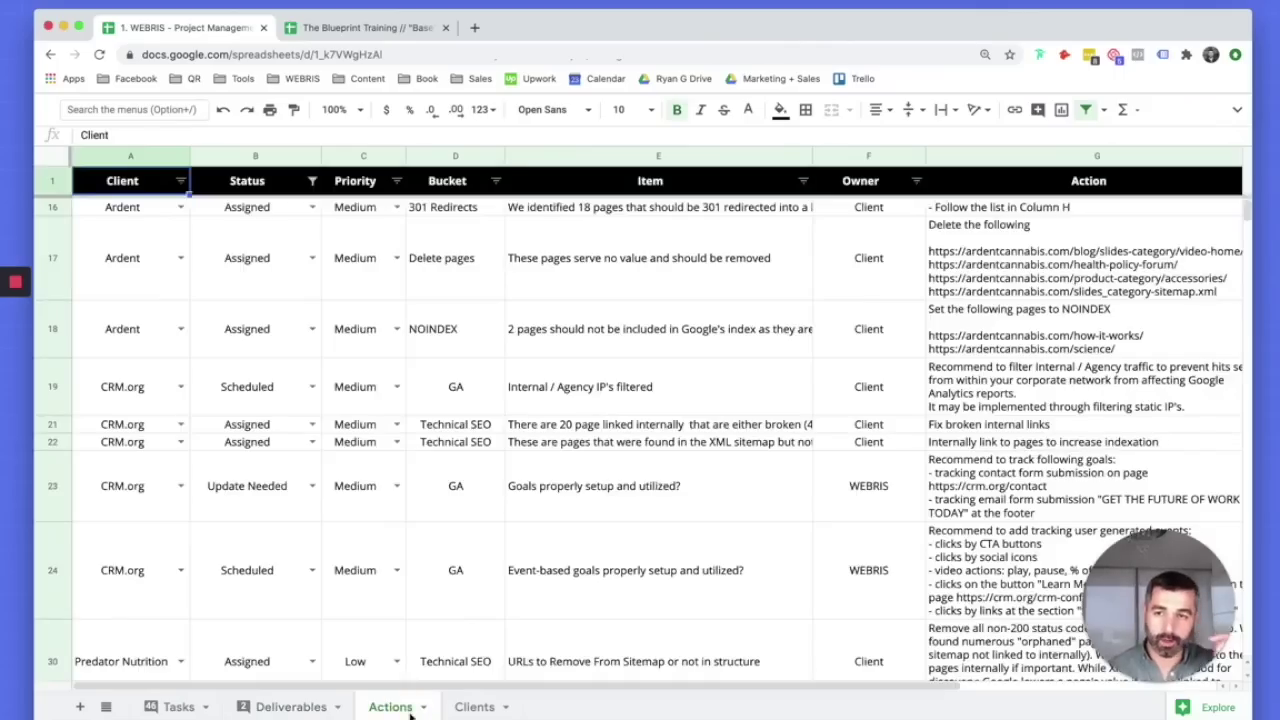
click(181, 180)
click(256, 387)
click(255, 510)
click(384, 594)
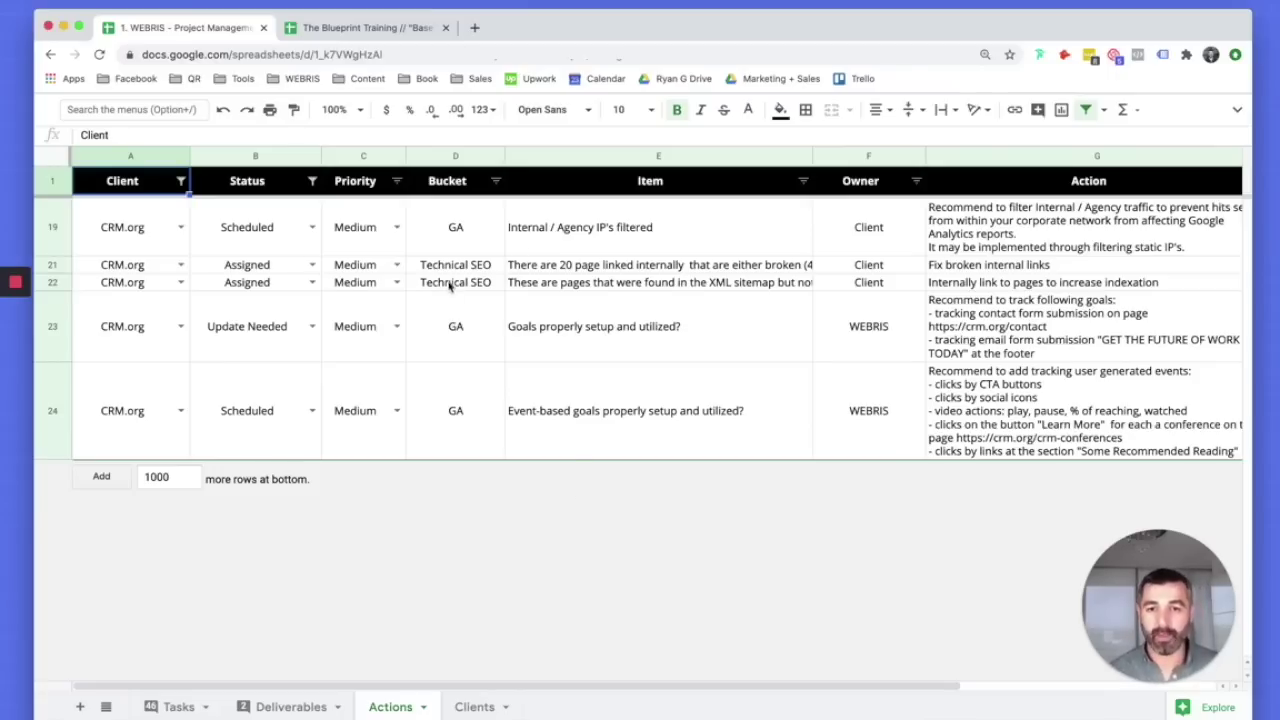
drag(494, 266, 528, 281)
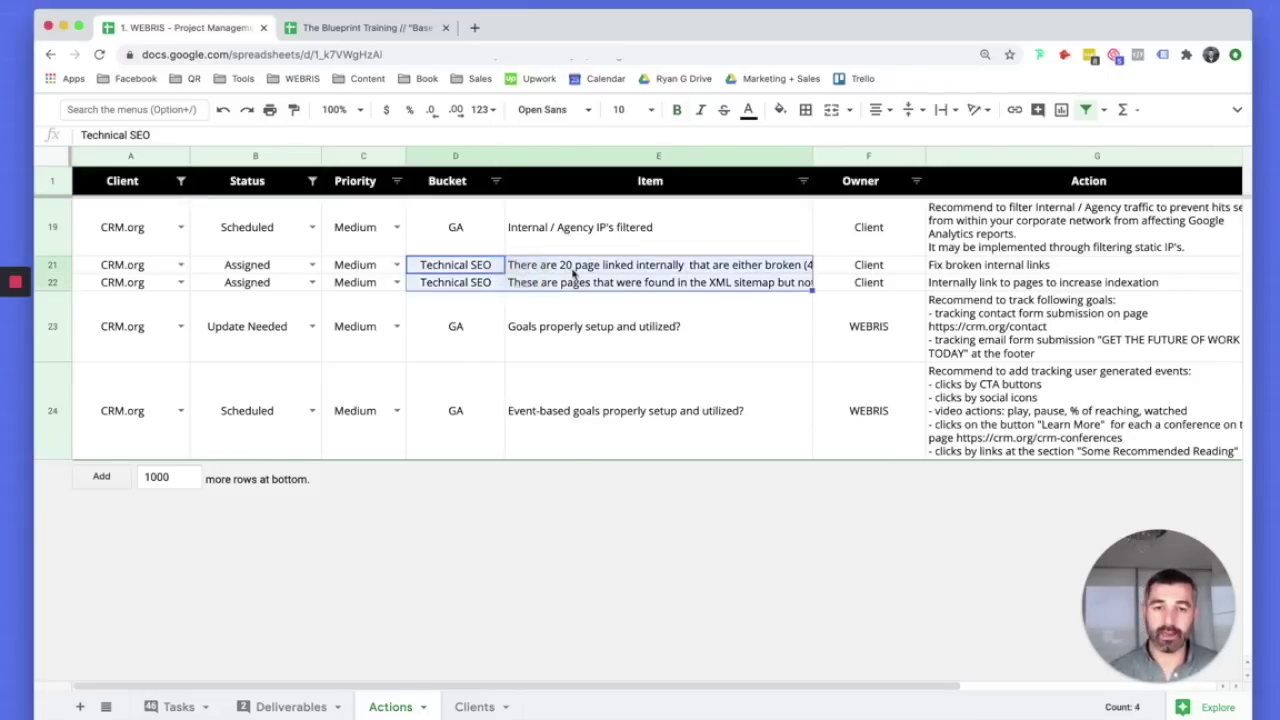
click(570, 266)
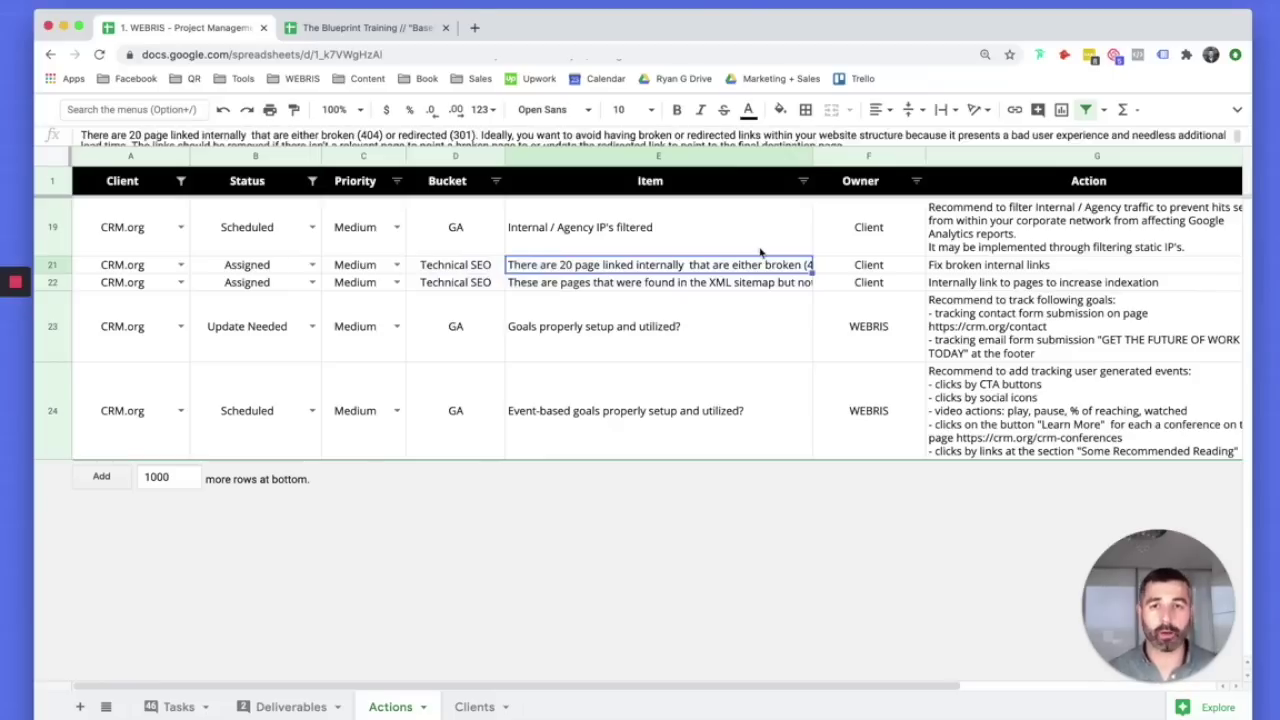
click(864, 264)
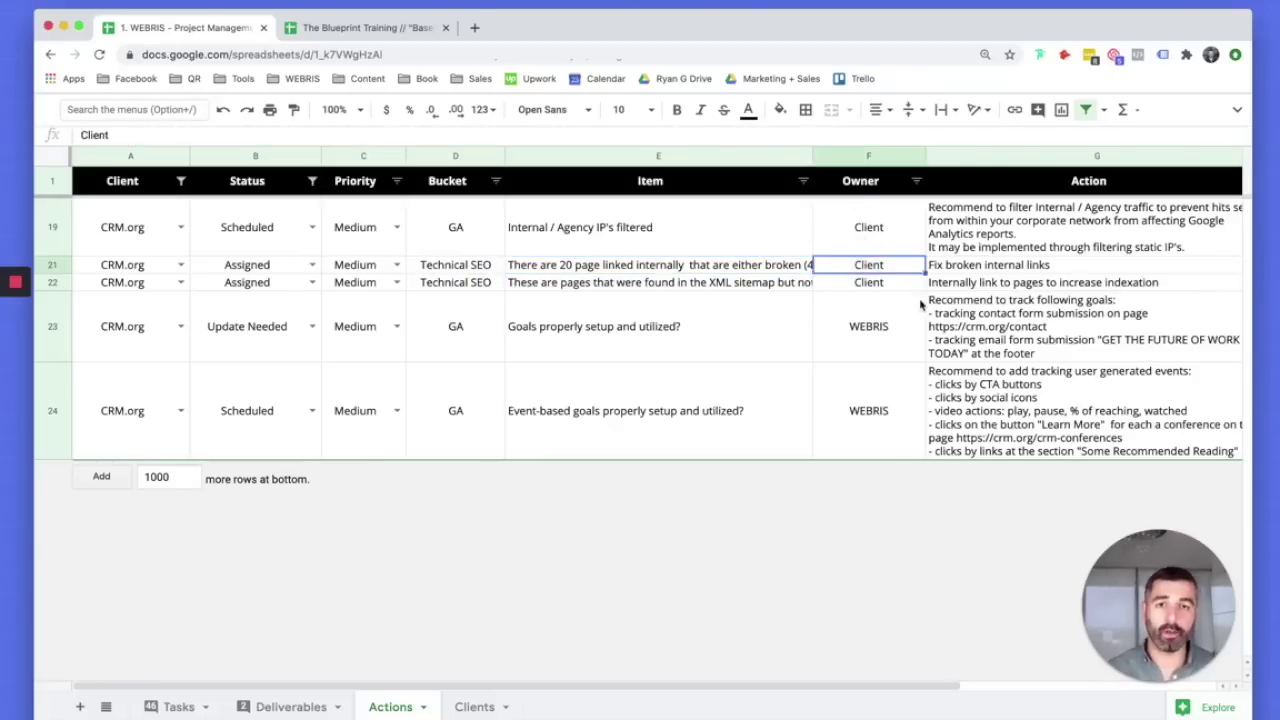
key(Down)
key(Down)
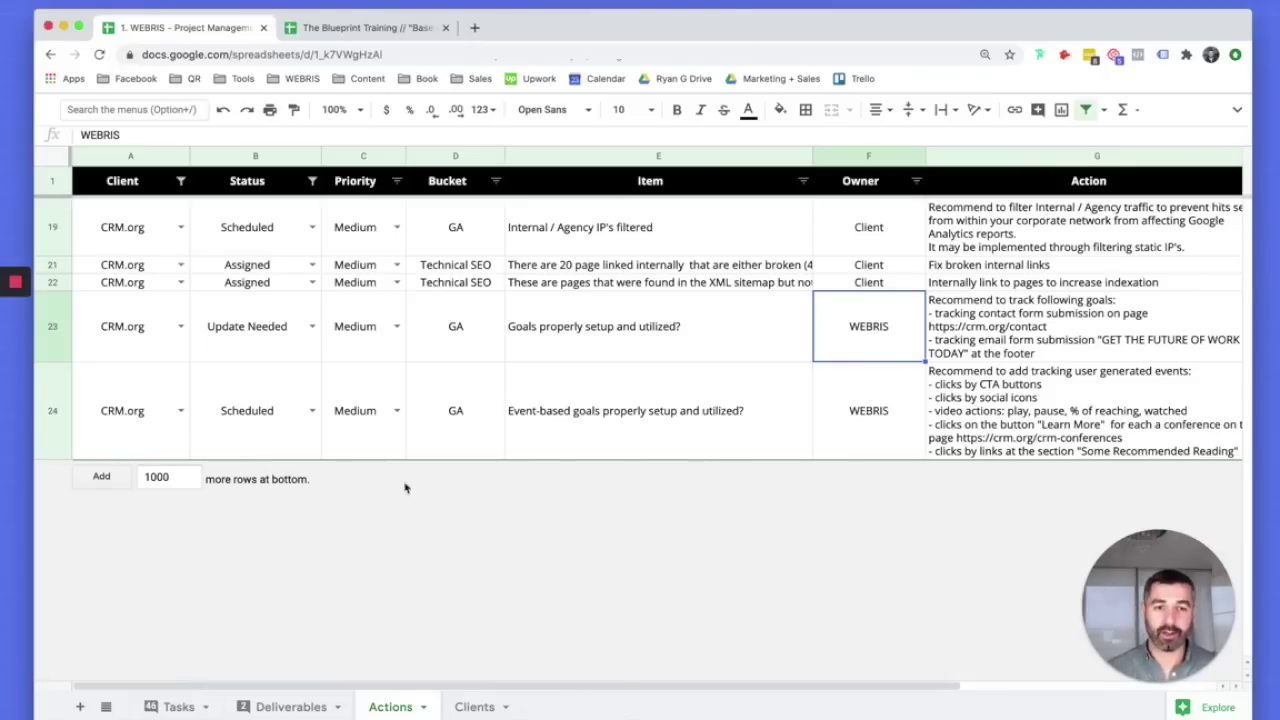
click(871, 237)
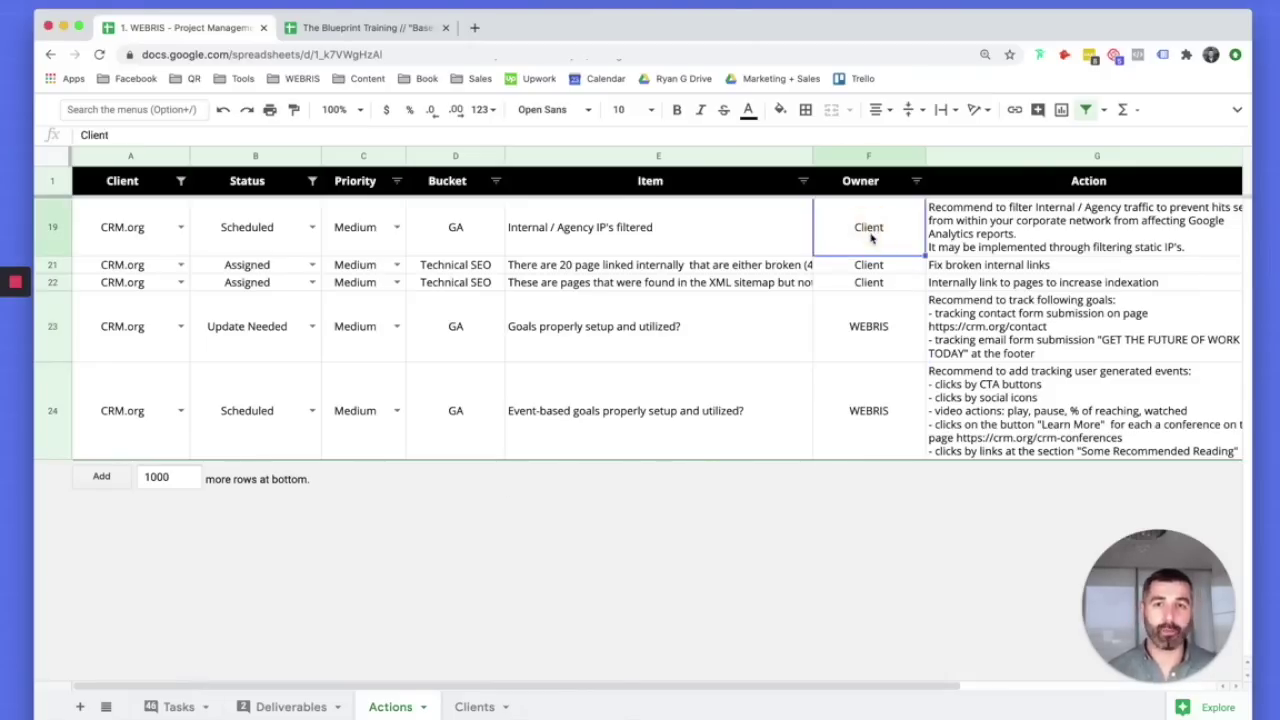
drag(1050, 242, 1027, 420)
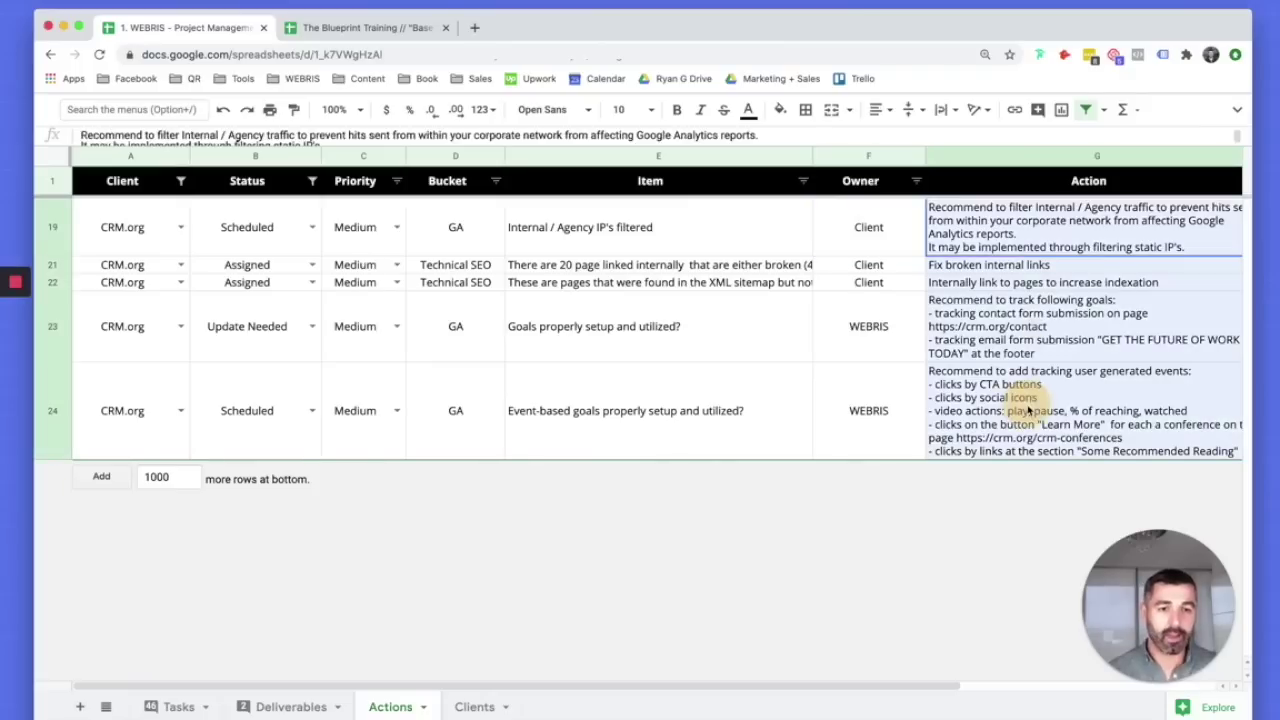
mouse_move(928, 692)
mouse_down()
mouse_move(1137, 700)
mouse_move(928, 692)
mouse_up()
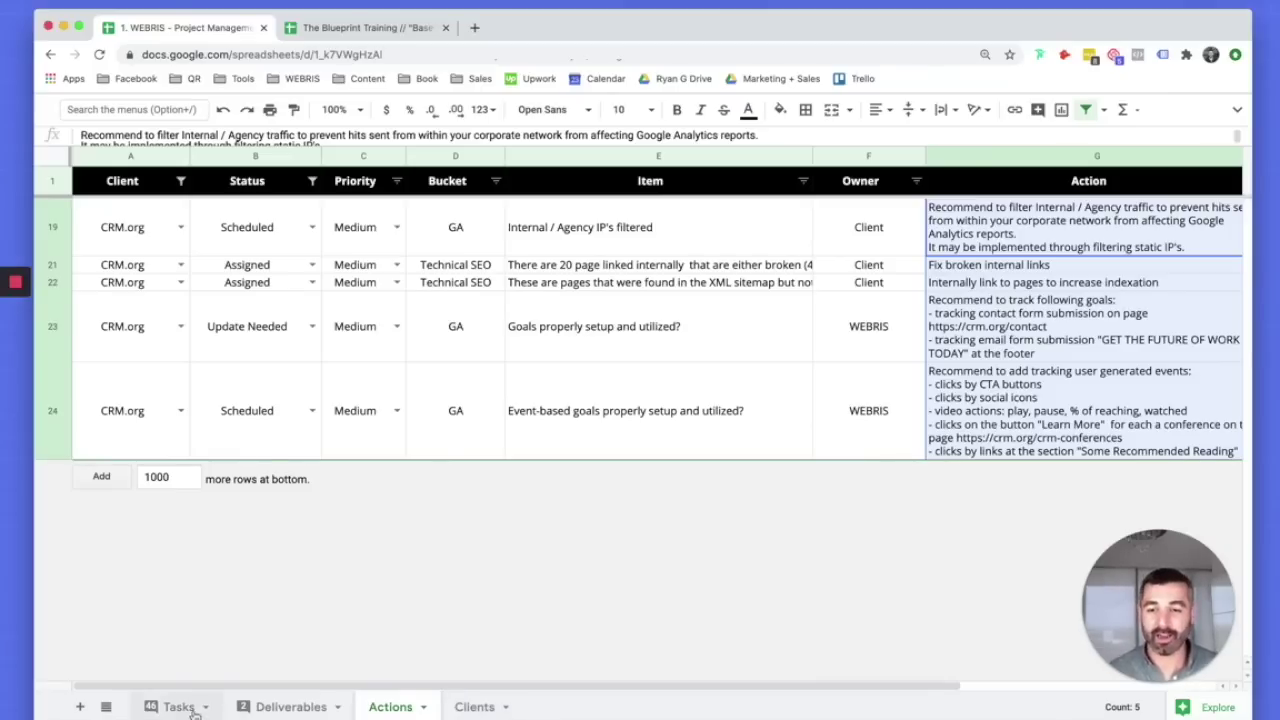
click(1008, 326)
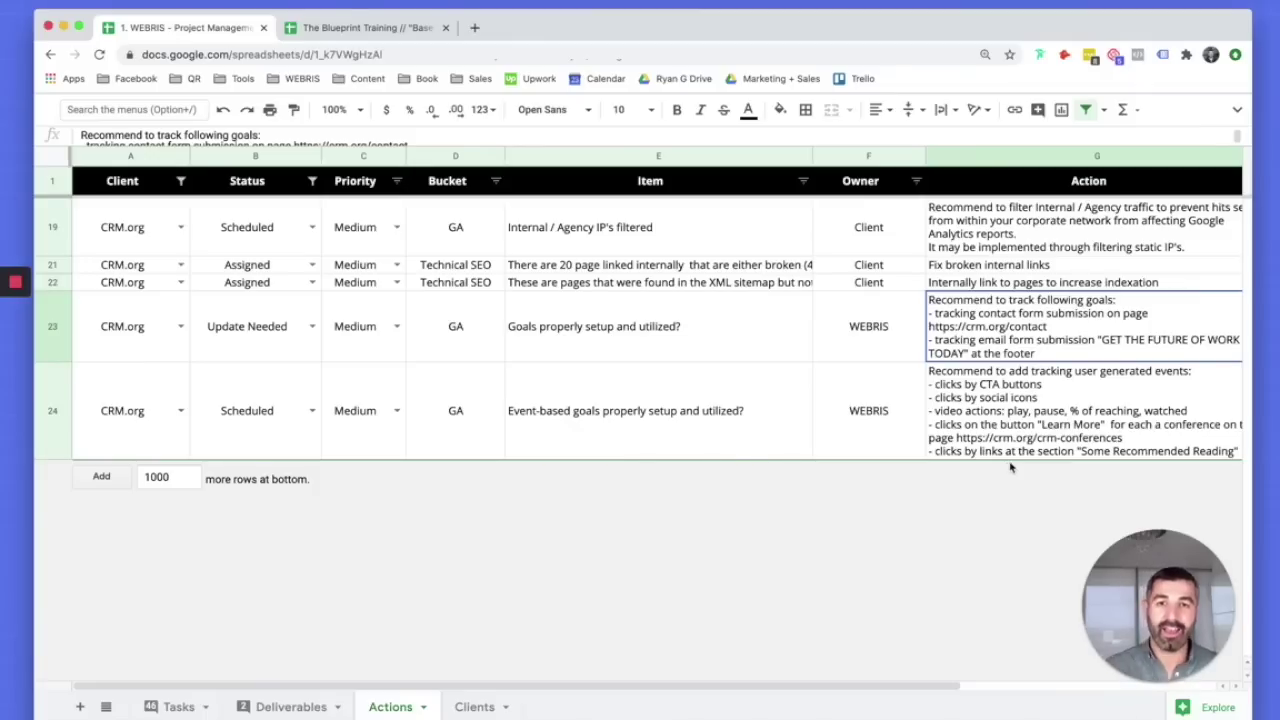
Launch the Blueprint Training for Sheets sidebar from Add-ons and open Project Management
click(1239, 112)
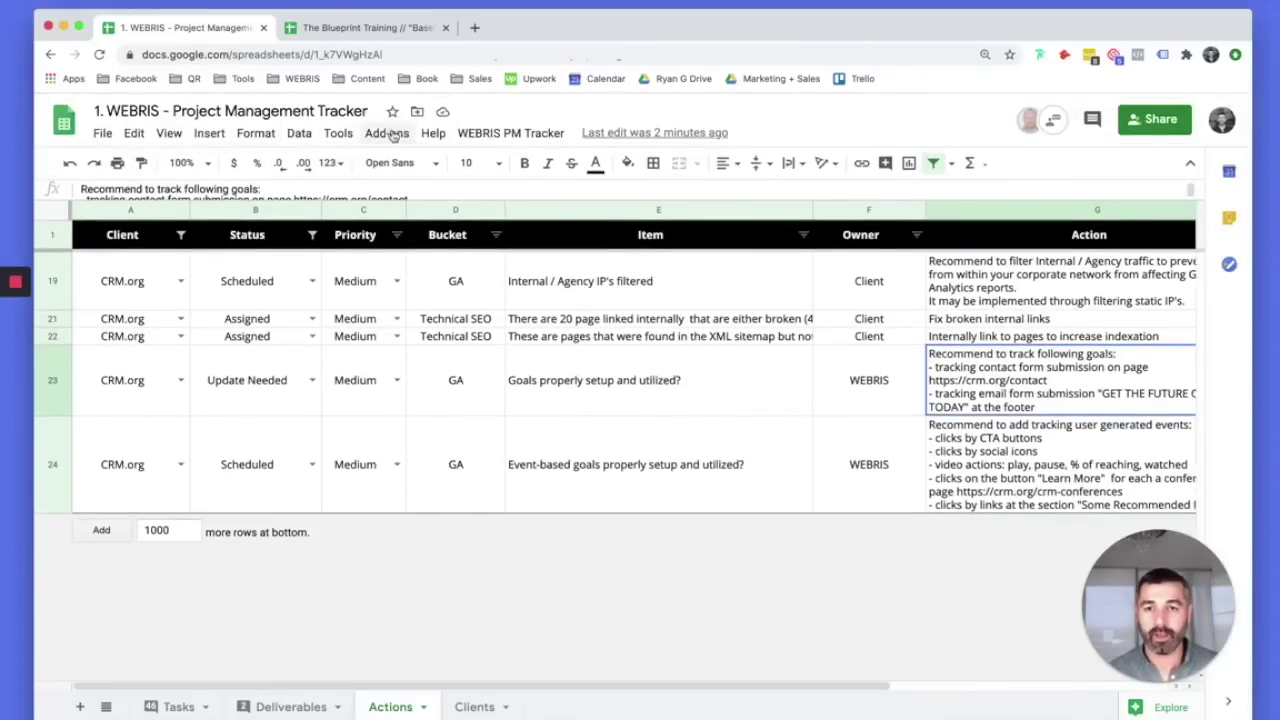
click(387, 133)
mouse_move(480, 258)
click(681, 264)
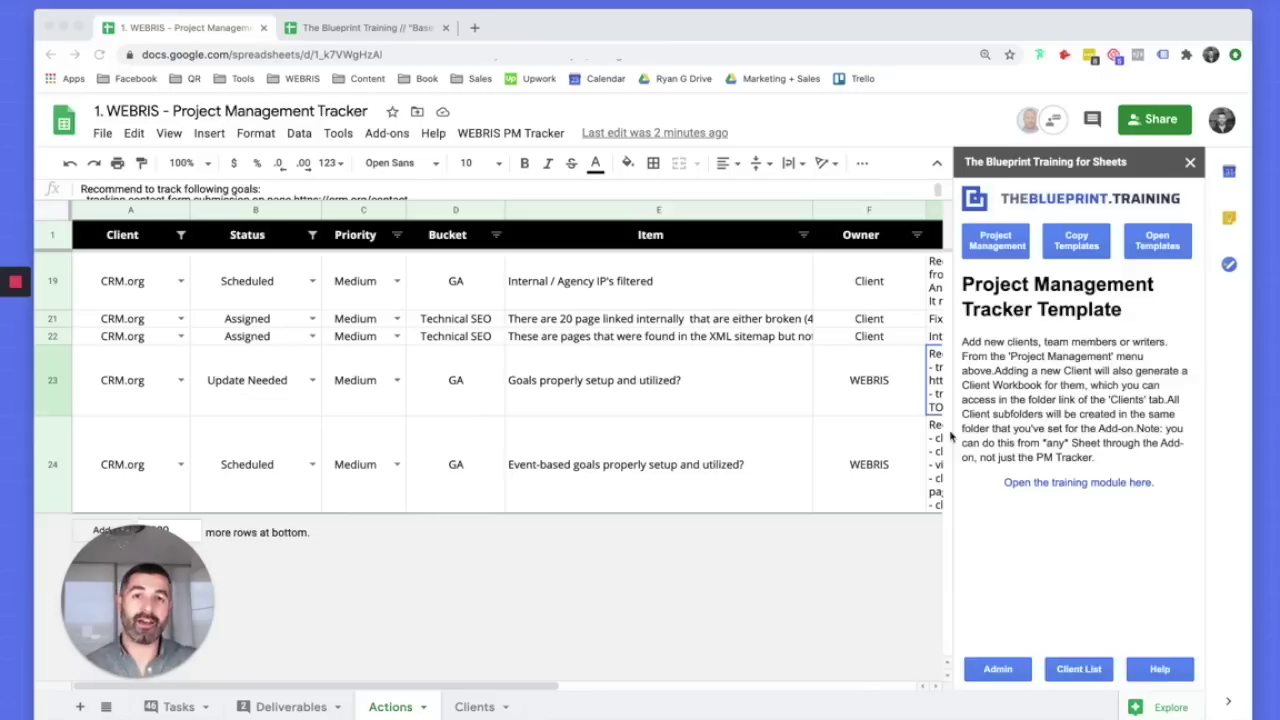
click(1005, 249)
click(996, 243)
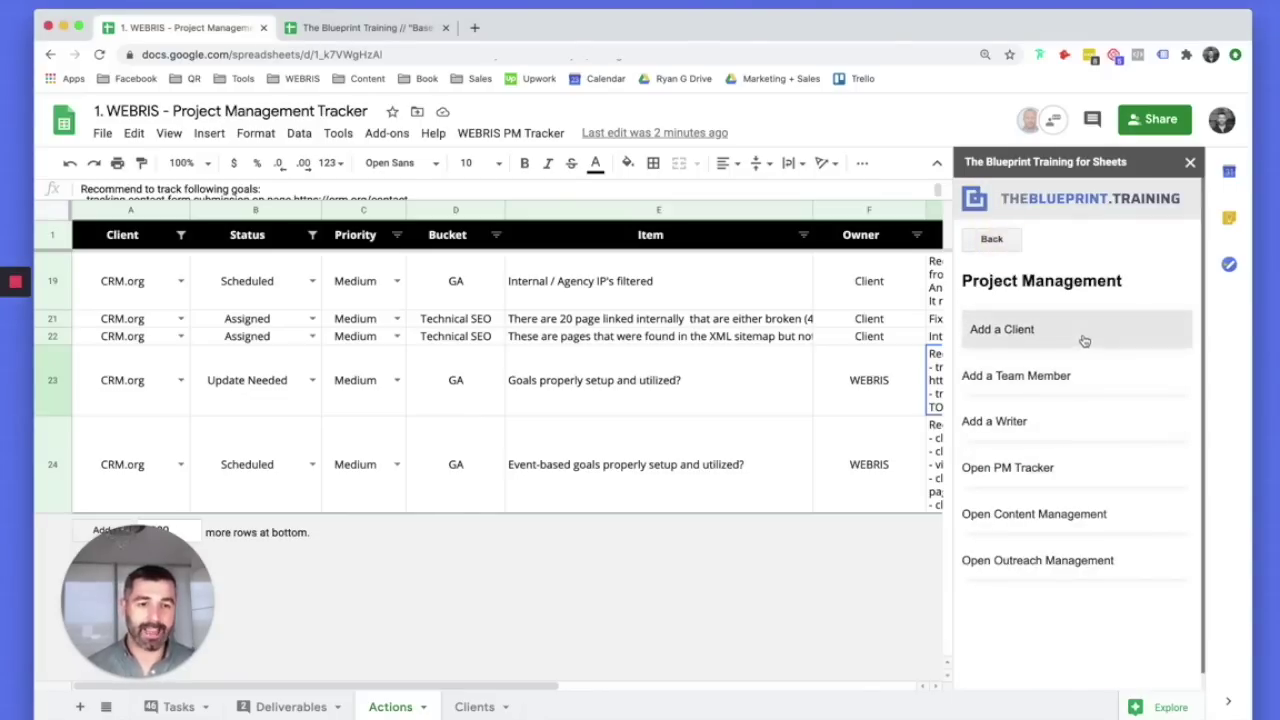
Look over the Add a Client form, then go back to the add-on's main view
click(1084, 337)
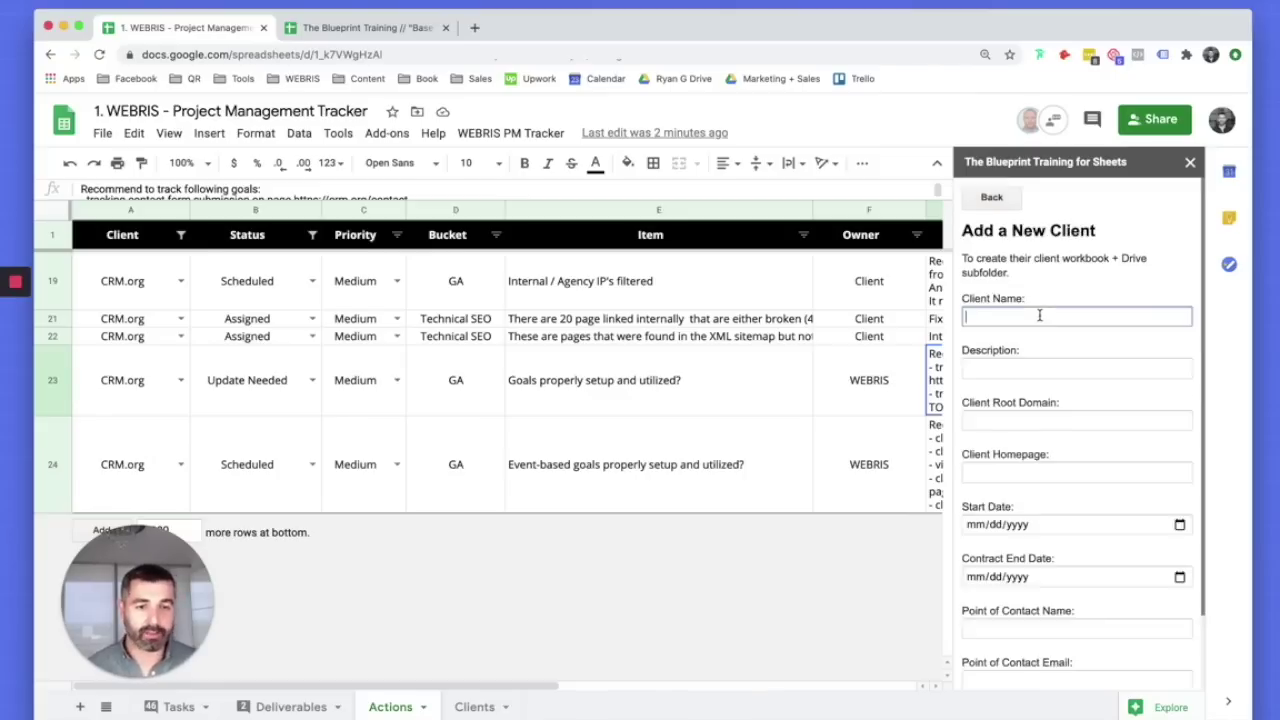
scroll(1055, 499, down, 3)
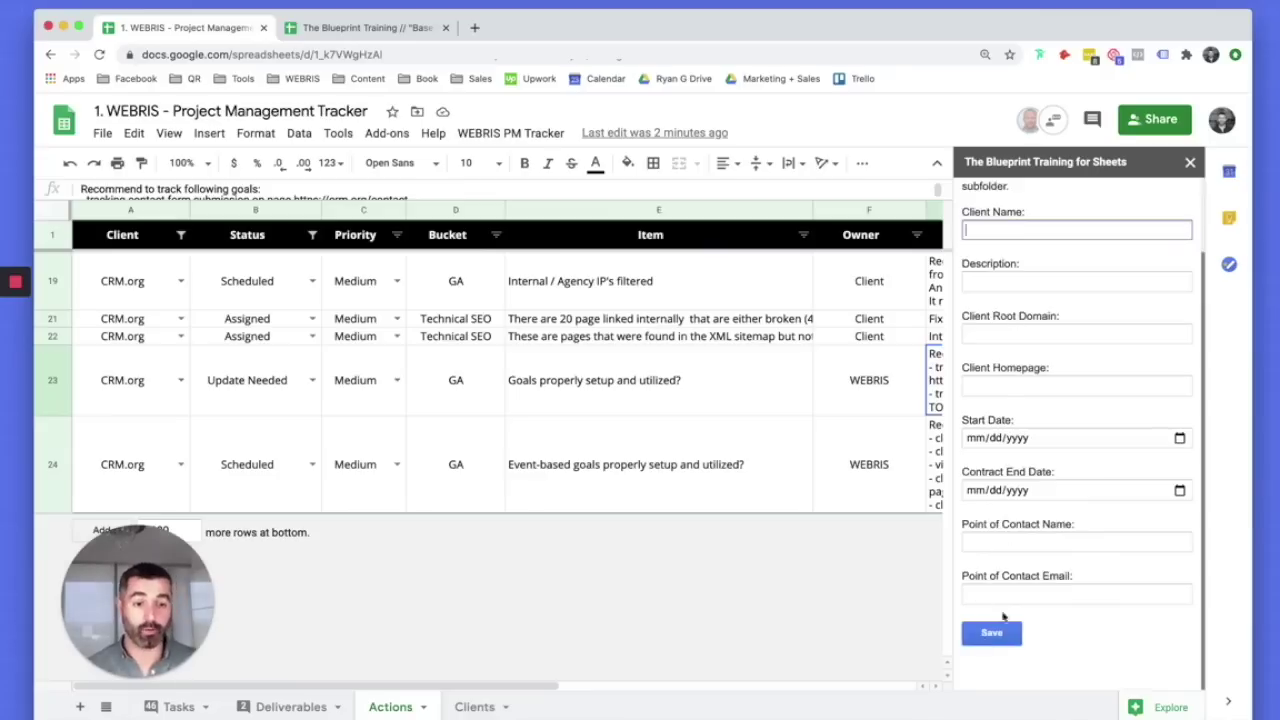
scroll(1086, 363, up, 3)
click(993, 200)
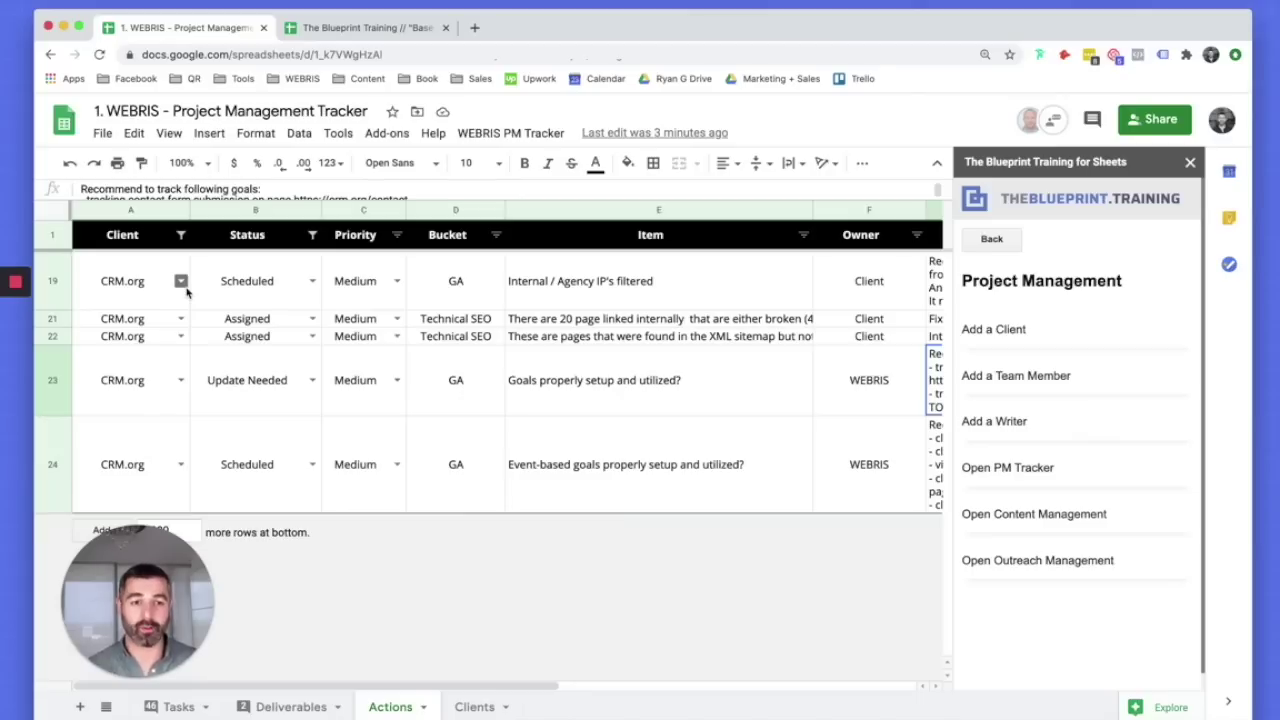
click(991, 244)
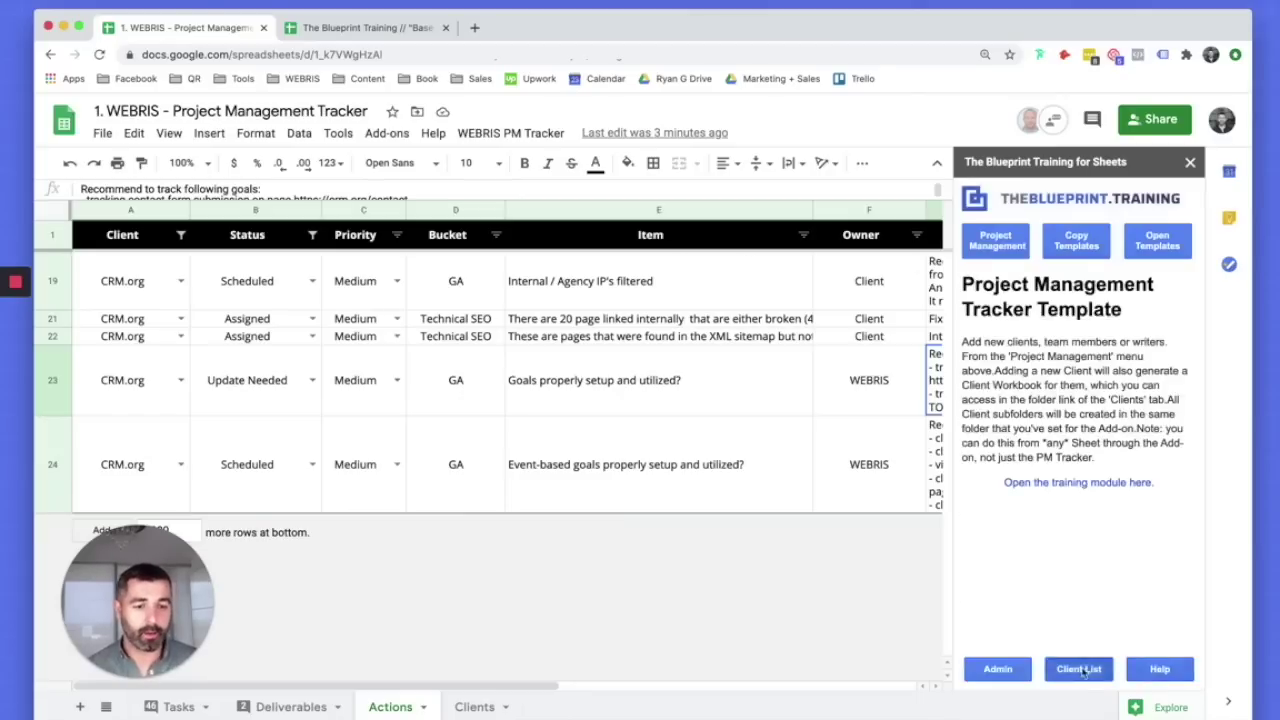
Open CRM.org's client folder in Drive from the Client List
click(1079, 669)
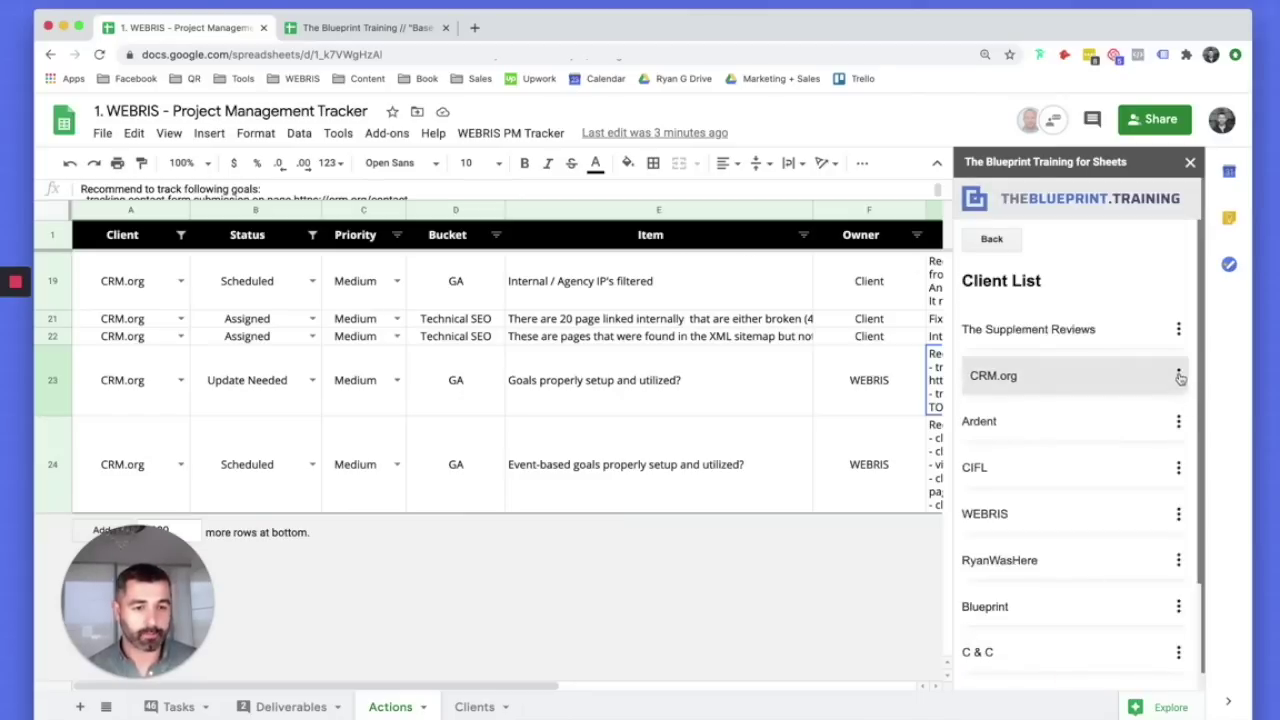
click(1180, 377)
click(1128, 392)
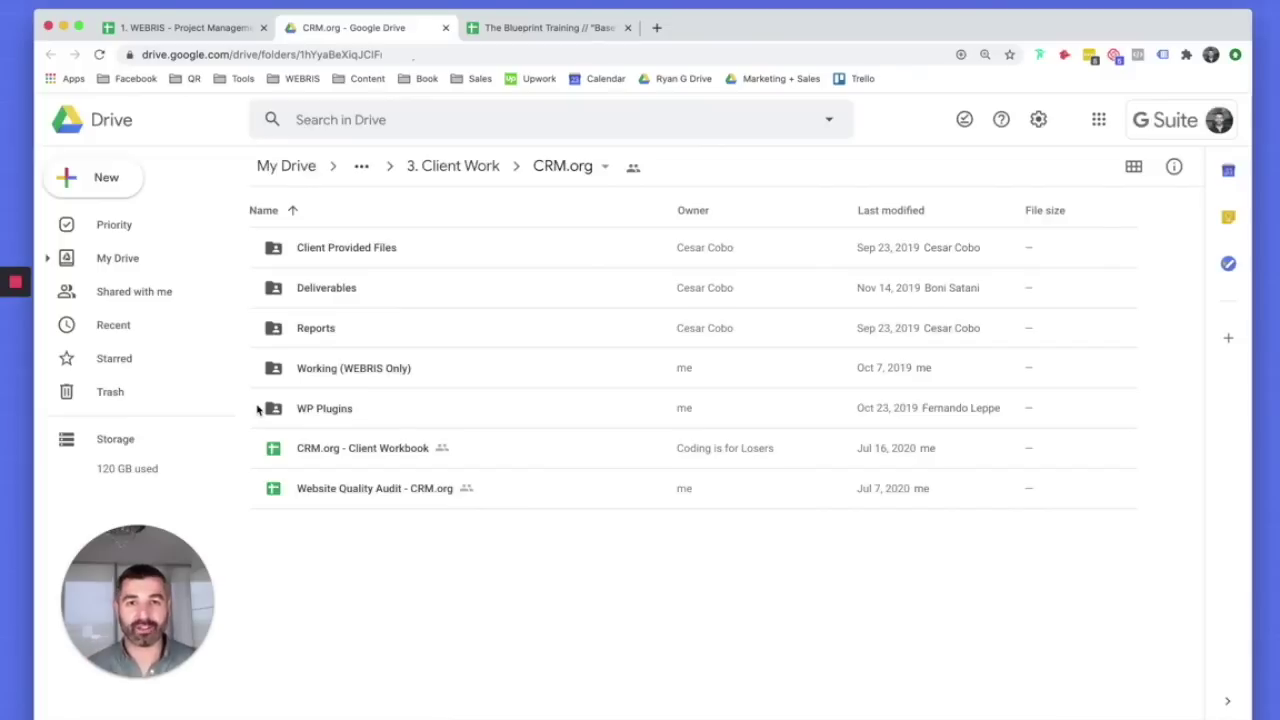
Open the CRM.org - Client Workbook file from the CRM.org Drive folder
click(342, 293)
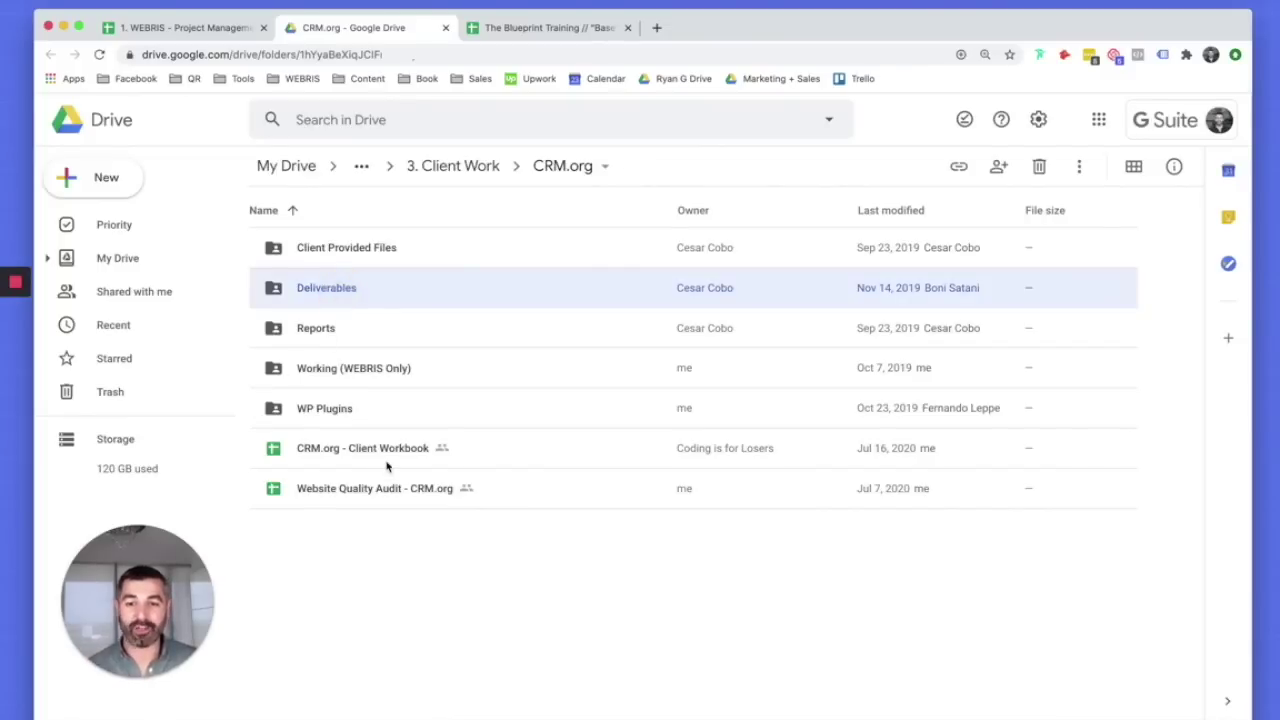
click(382, 457)
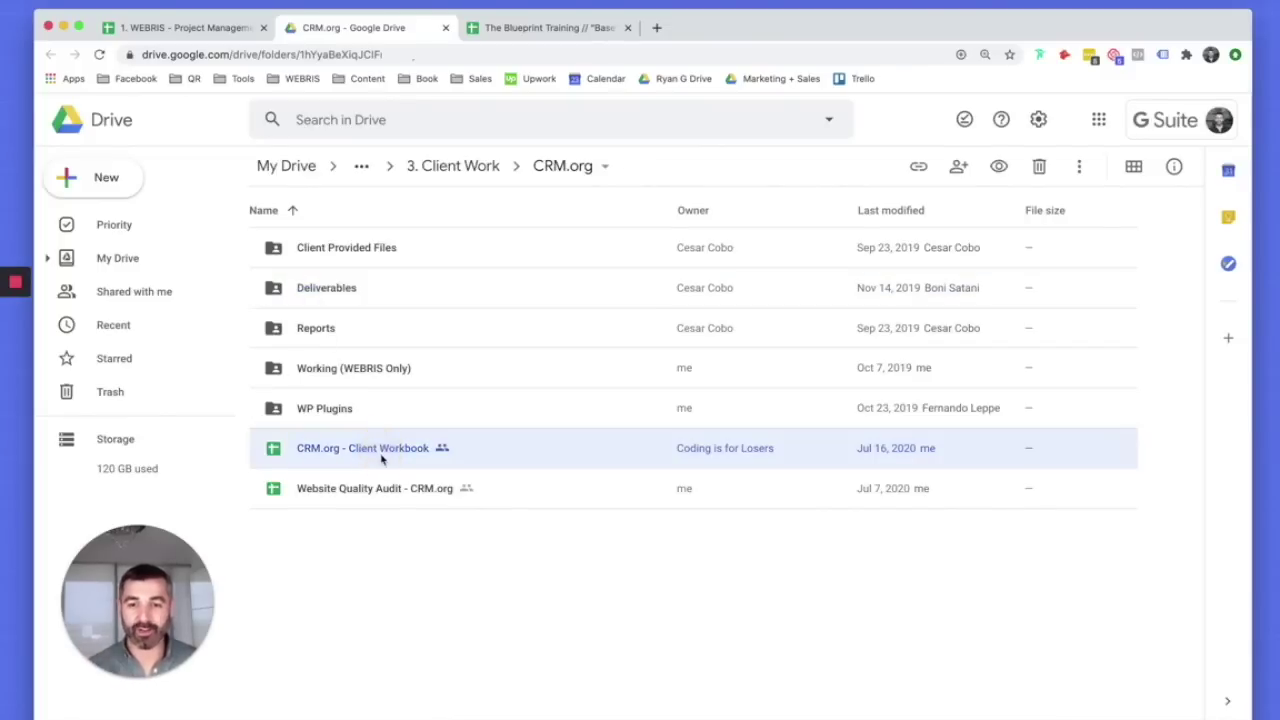
double_click(335, 447)
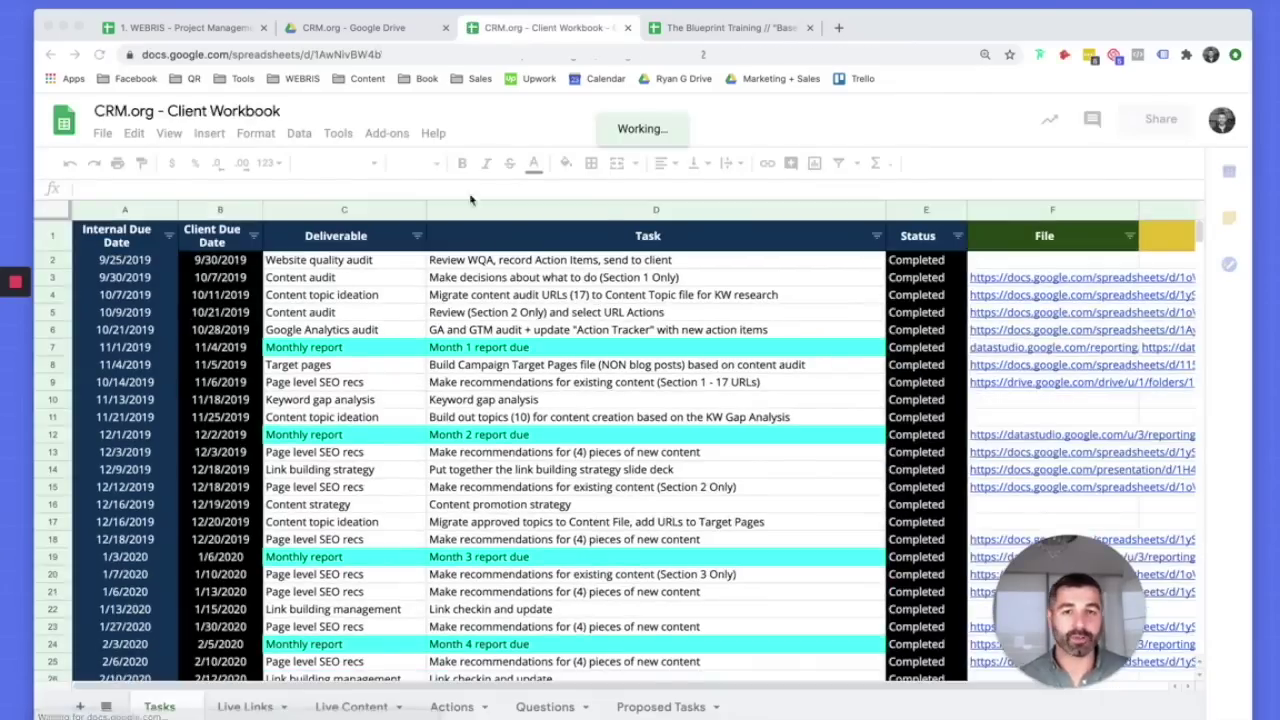
Inspect the client workbook's Tasks sheet: the A2 query formula, Completed statuses and content audit link
click(223, 28)
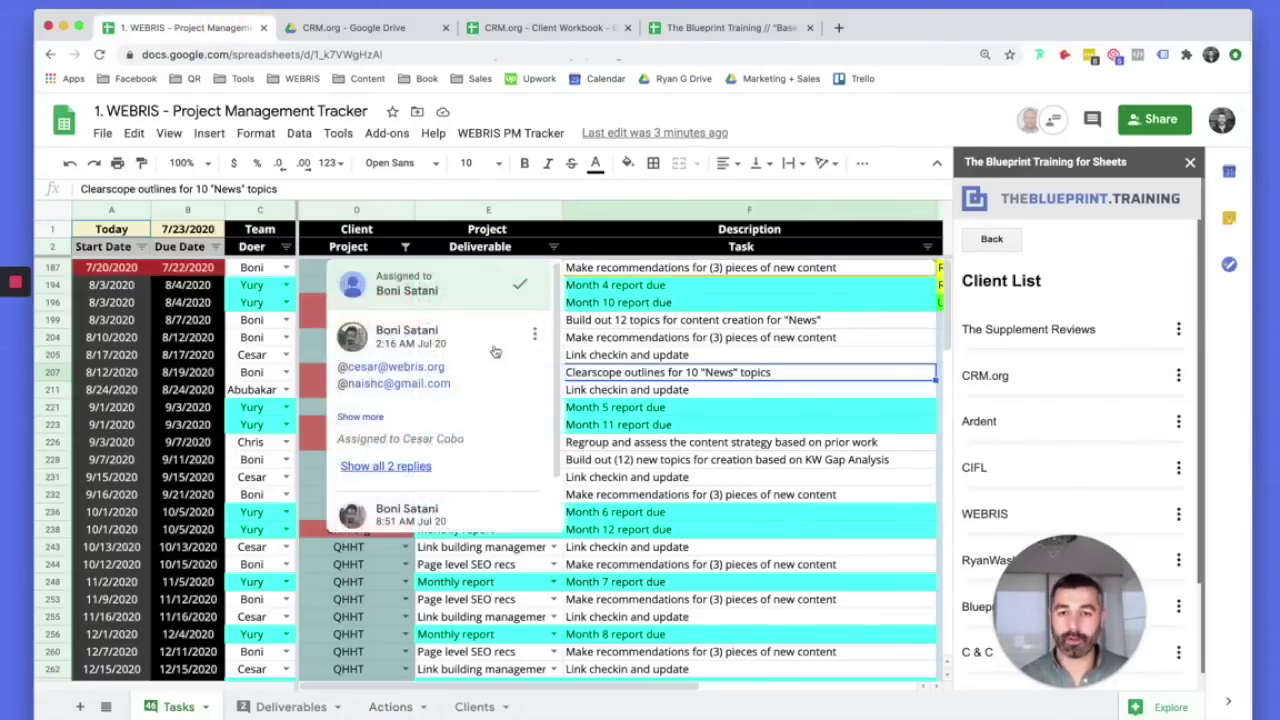
click(580, 28)
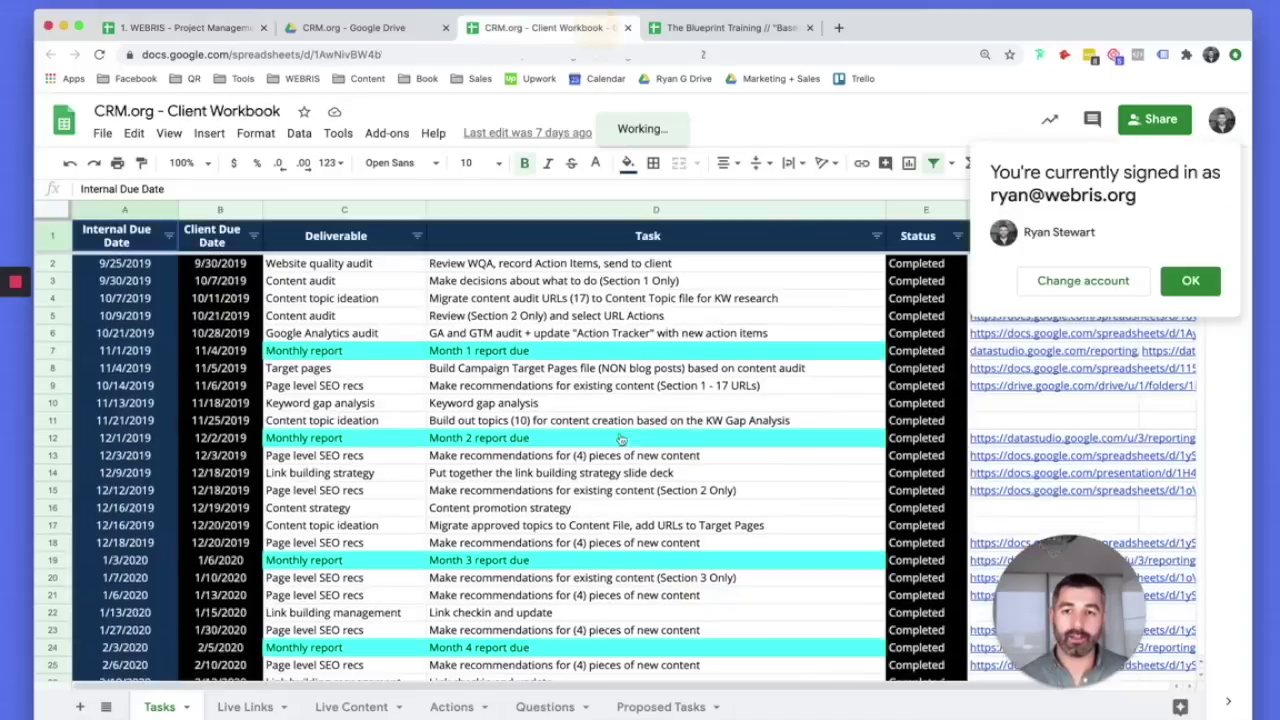
click(1186, 282)
click(143, 268)
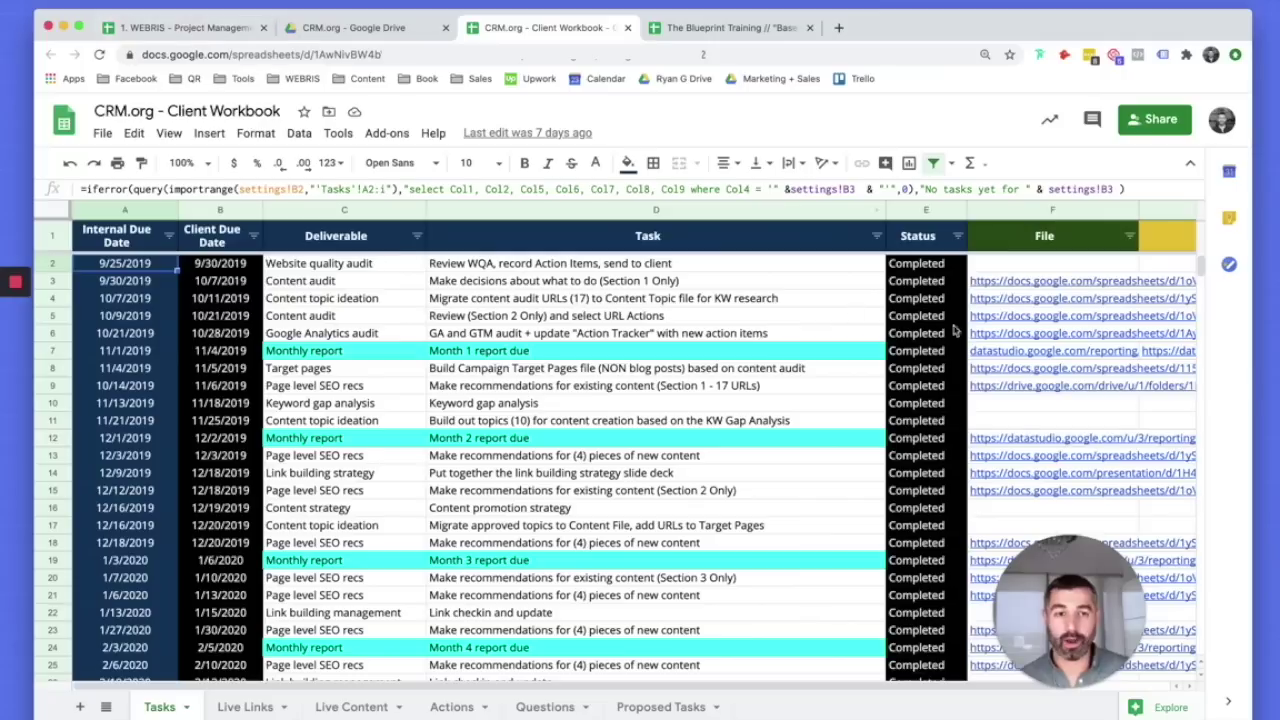
click(945, 277)
scroll(945, 345, down, 3)
scroll(945, 345, up, 3)
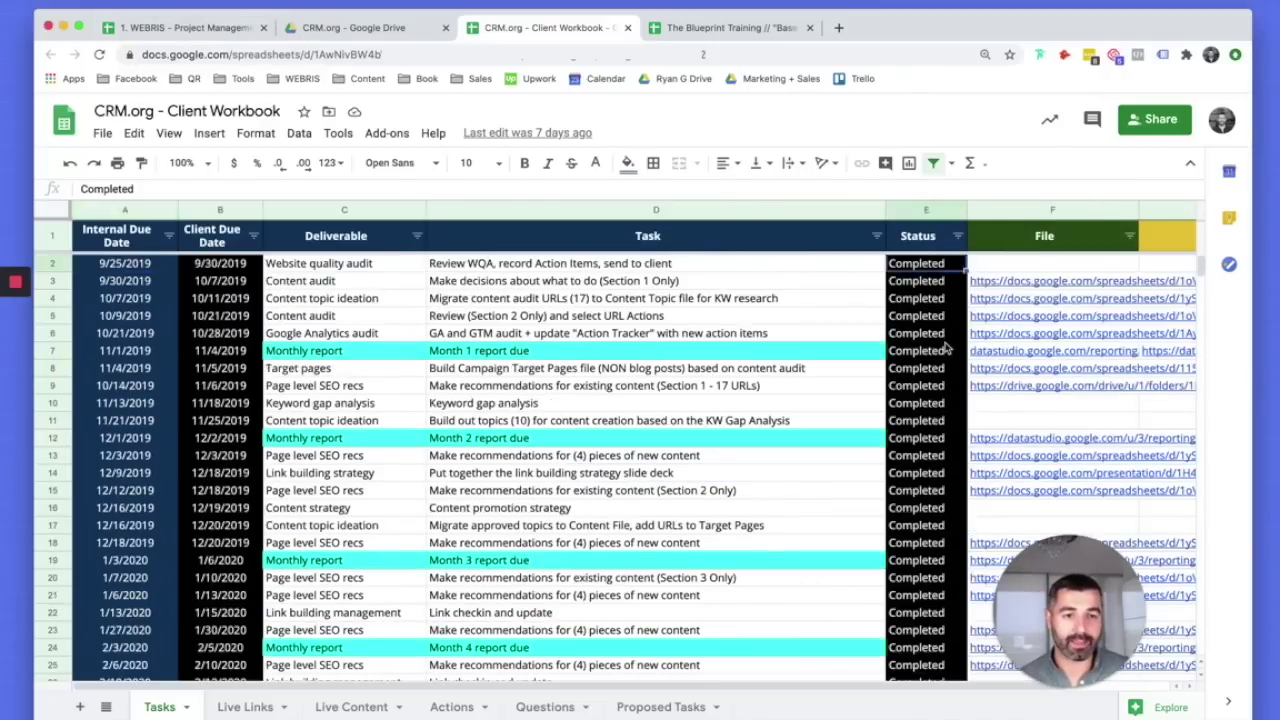
click(990, 285)
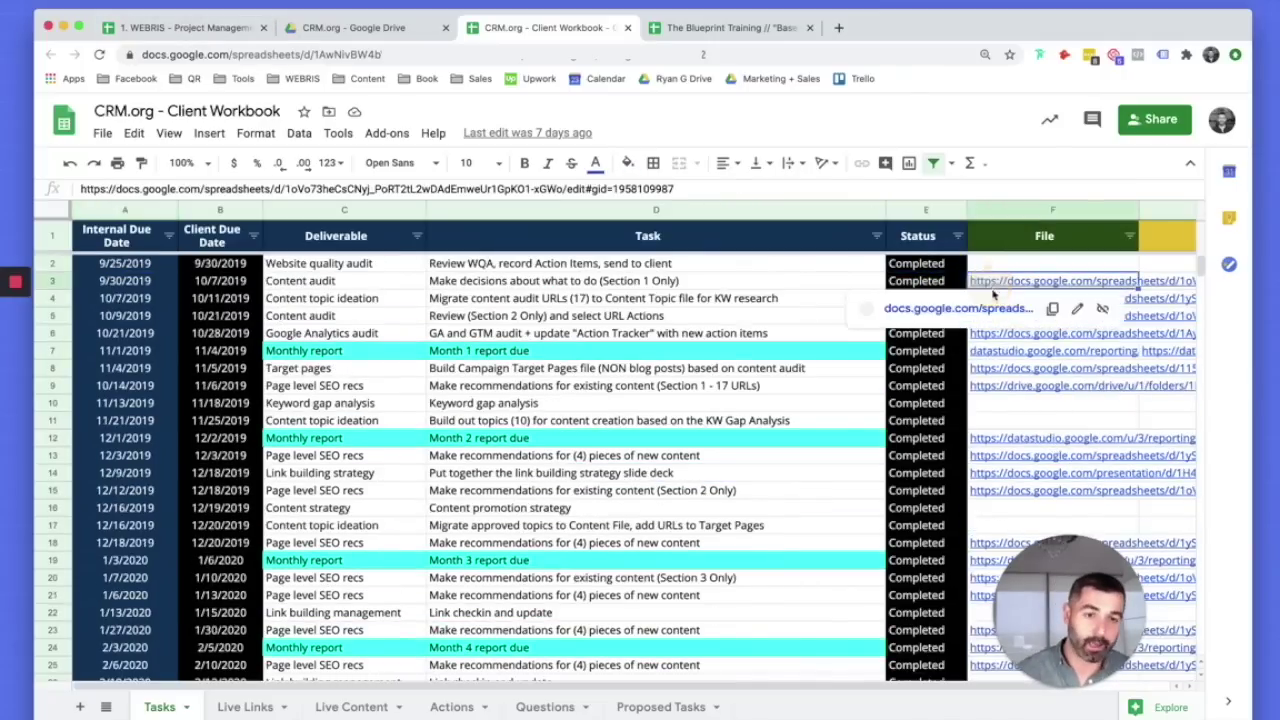
click(1080, 264)
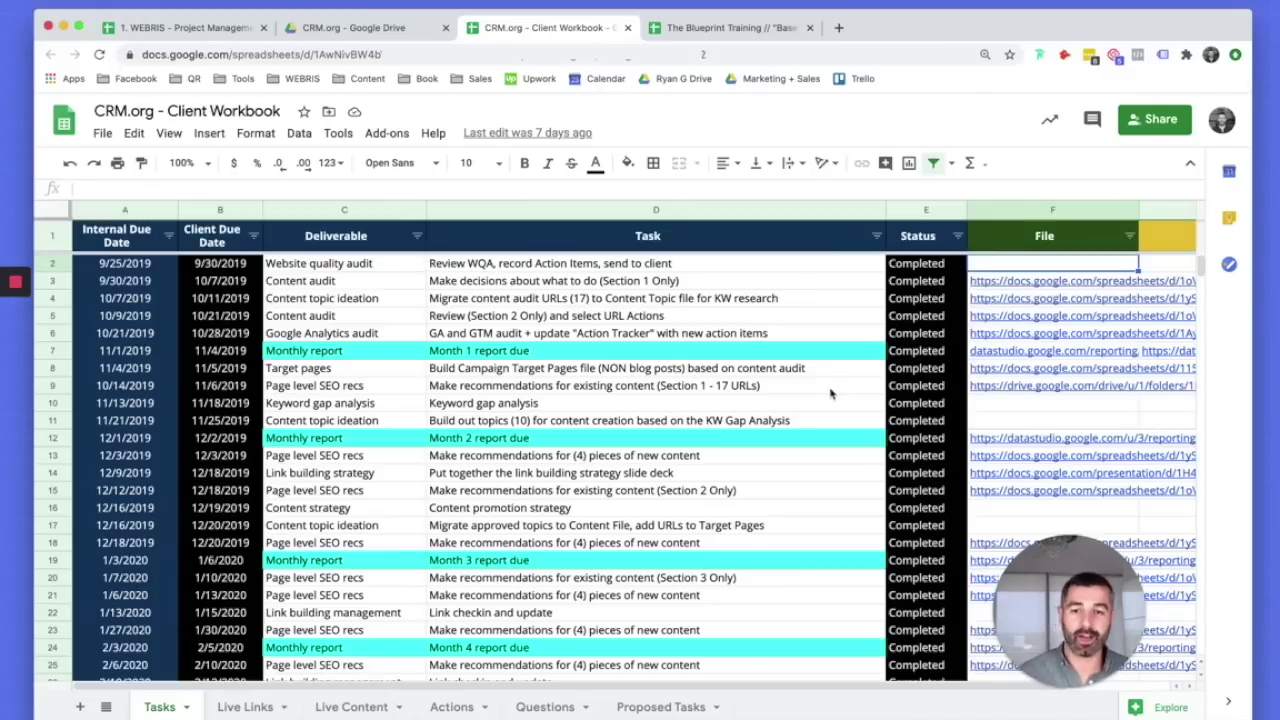
View the Live Links and Actions sheets, visit the CRM.org Drive folder, then return to the tracker
click(245, 707)
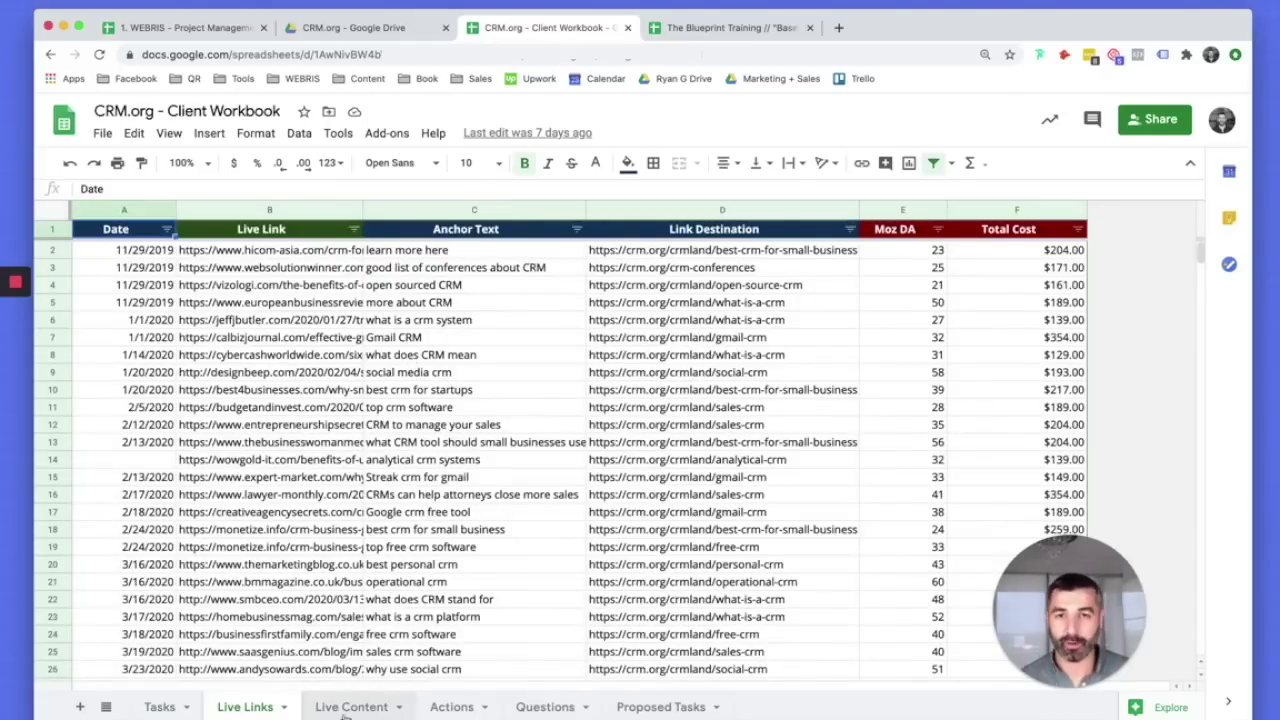
click(445, 707)
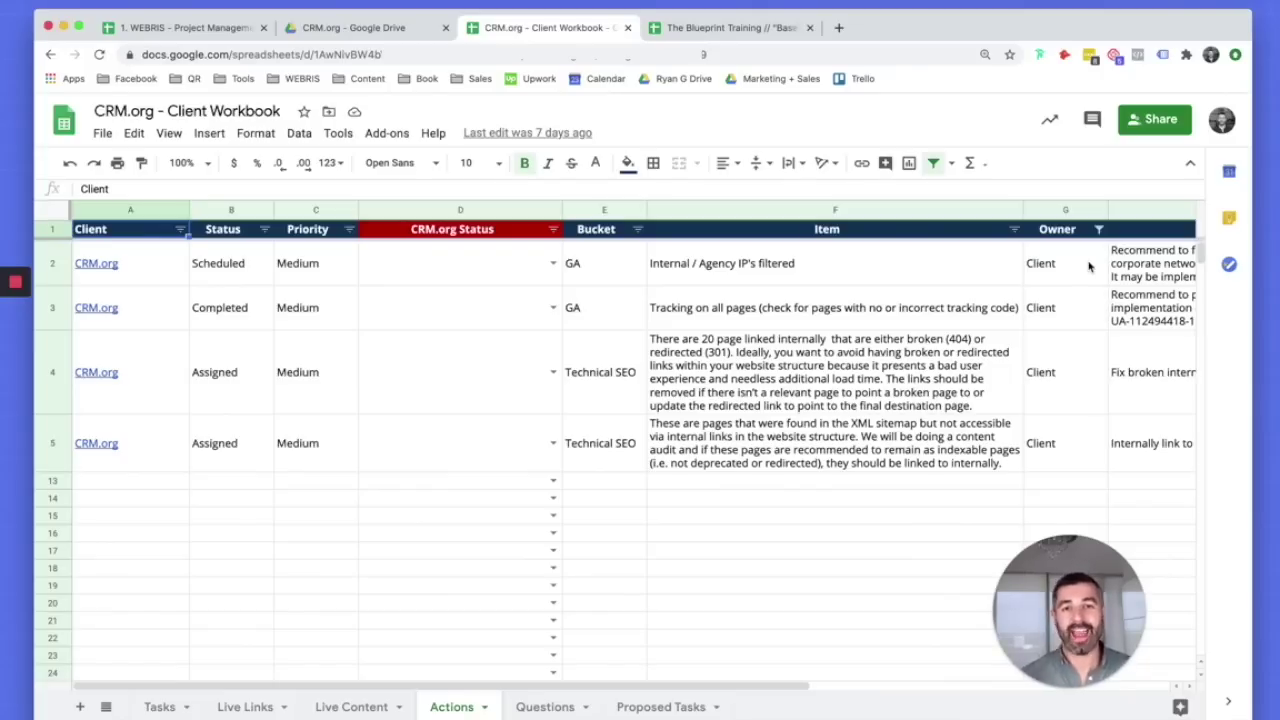
click(360, 27)
click(538, 552)
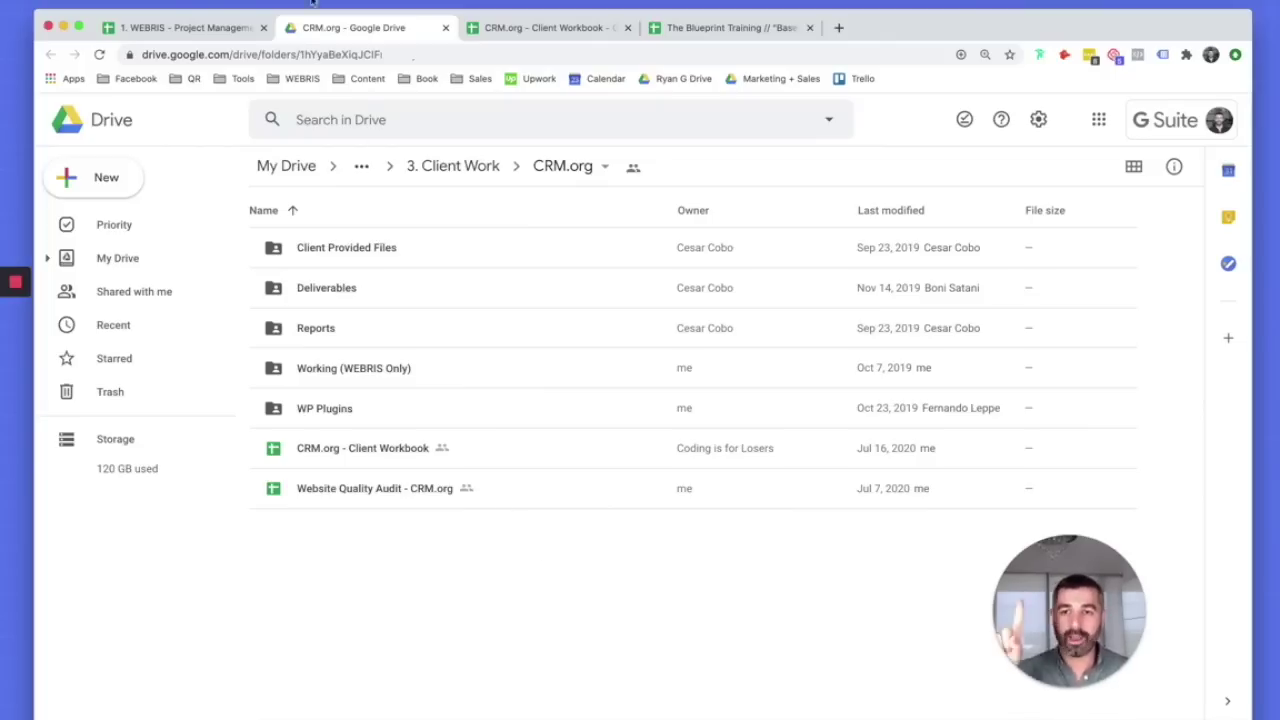
click(214, 28)
From the Blueprint Project Management panel, open the WEBRIS Content Management and Outreach Management workbooks
click(987, 246)
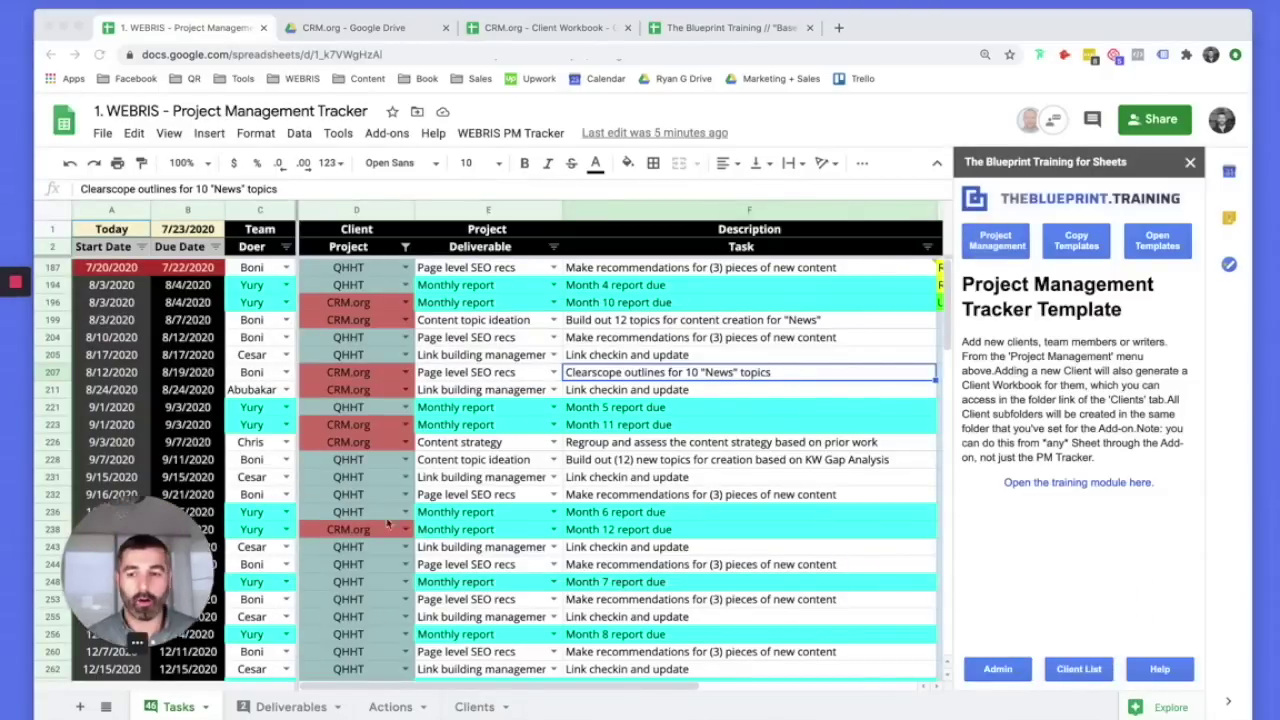
click(1005, 246)
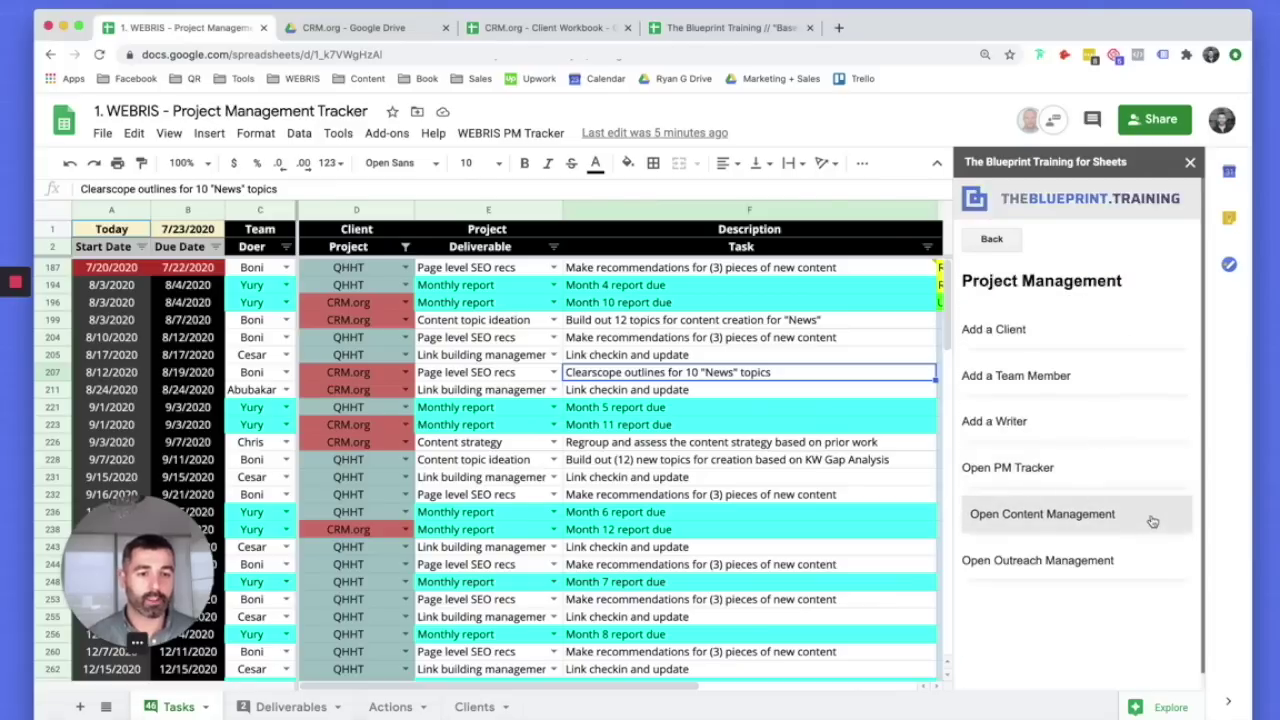
click(1102, 517)
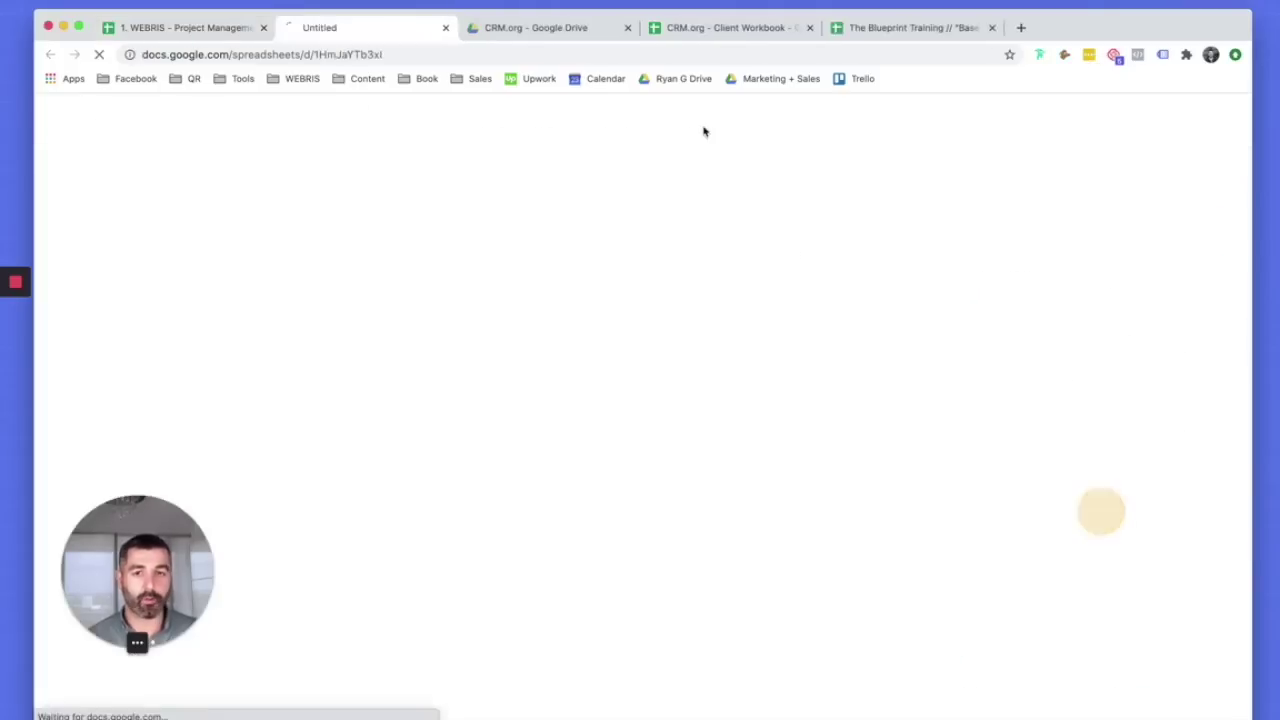
click(232, 28)
click(1010, 561)
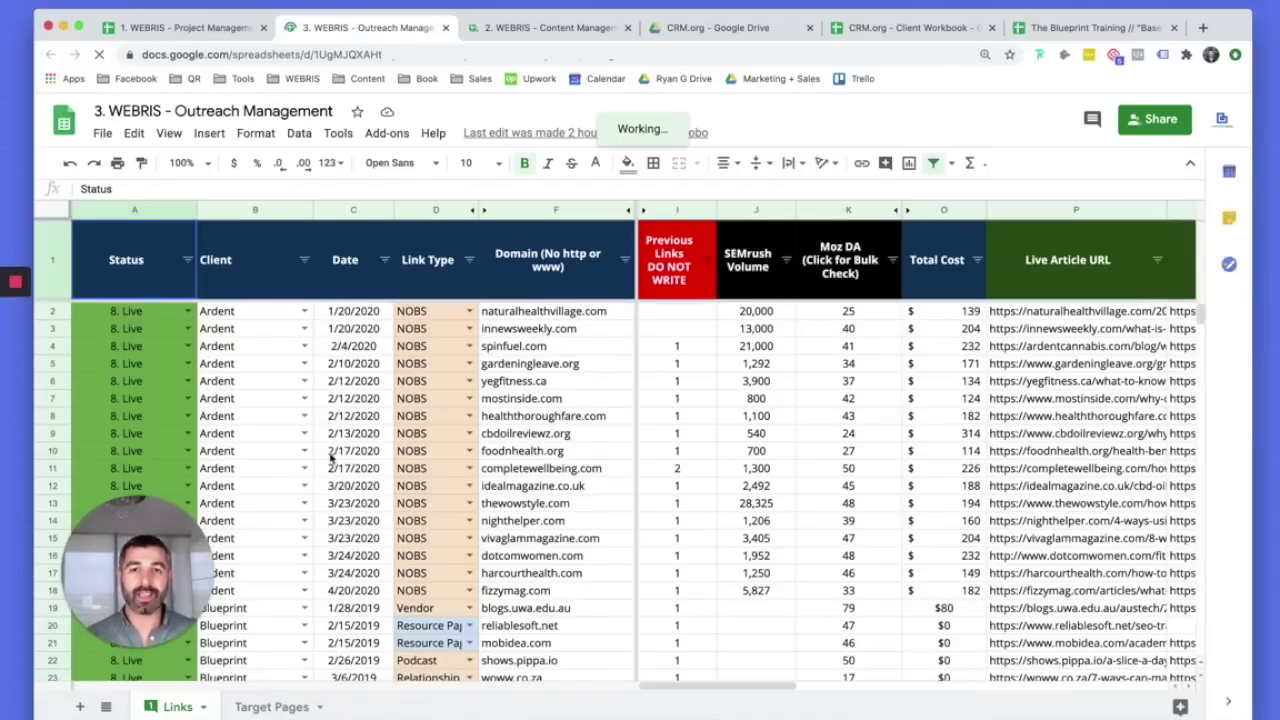
Browse the Outreach and Content Management sheets, checking the B2 dropdowns and the XX Sheets Automations comment
click(303, 311)
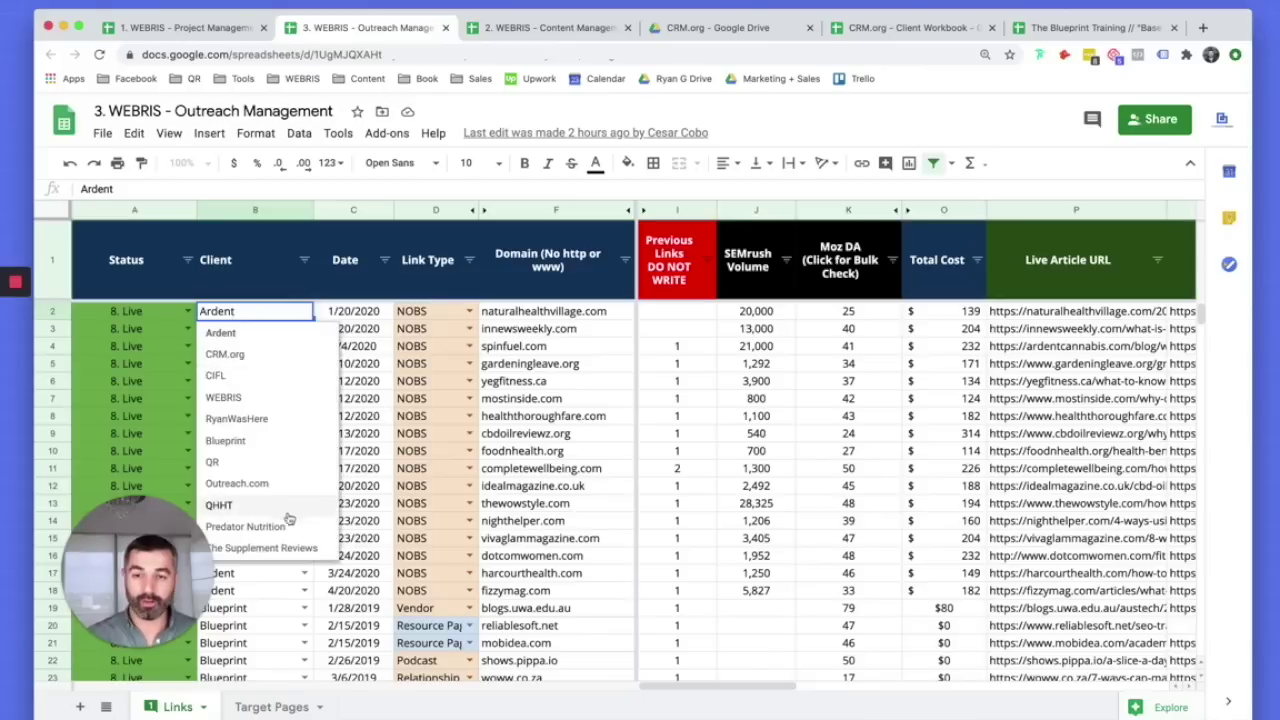
click(503, 330)
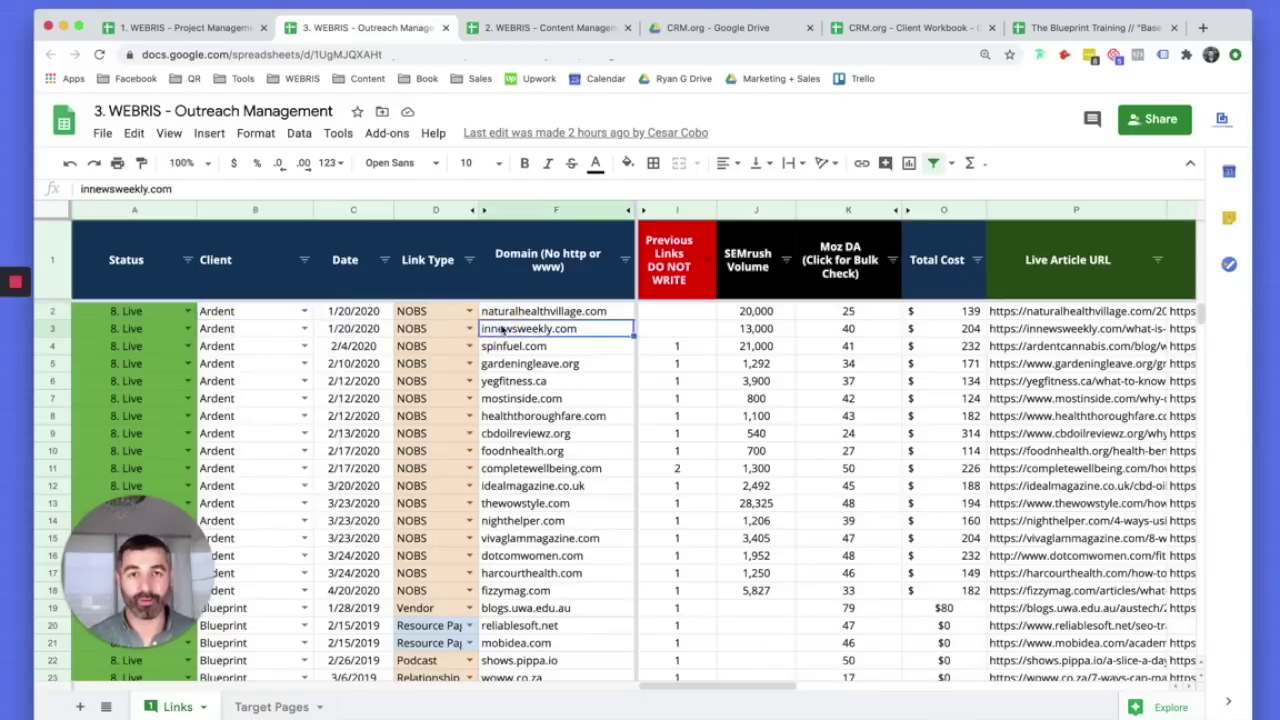
click(165, 28)
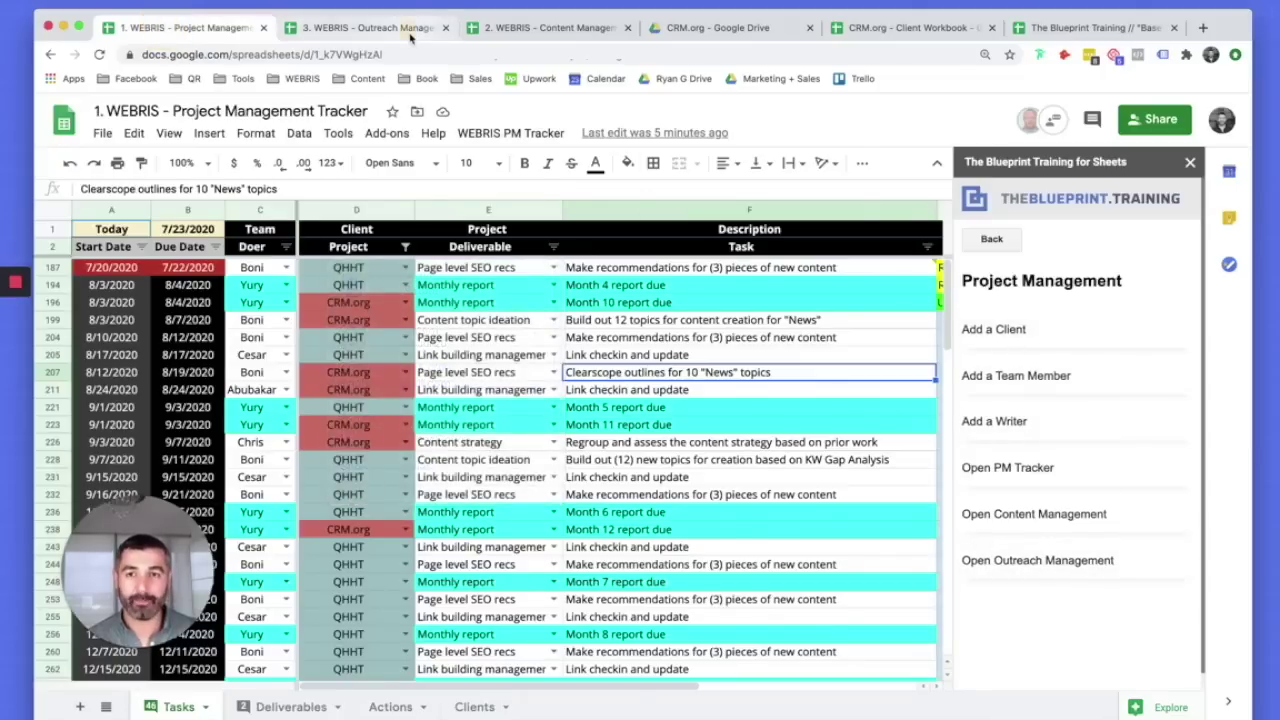
click(412, 36)
click(545, 28)
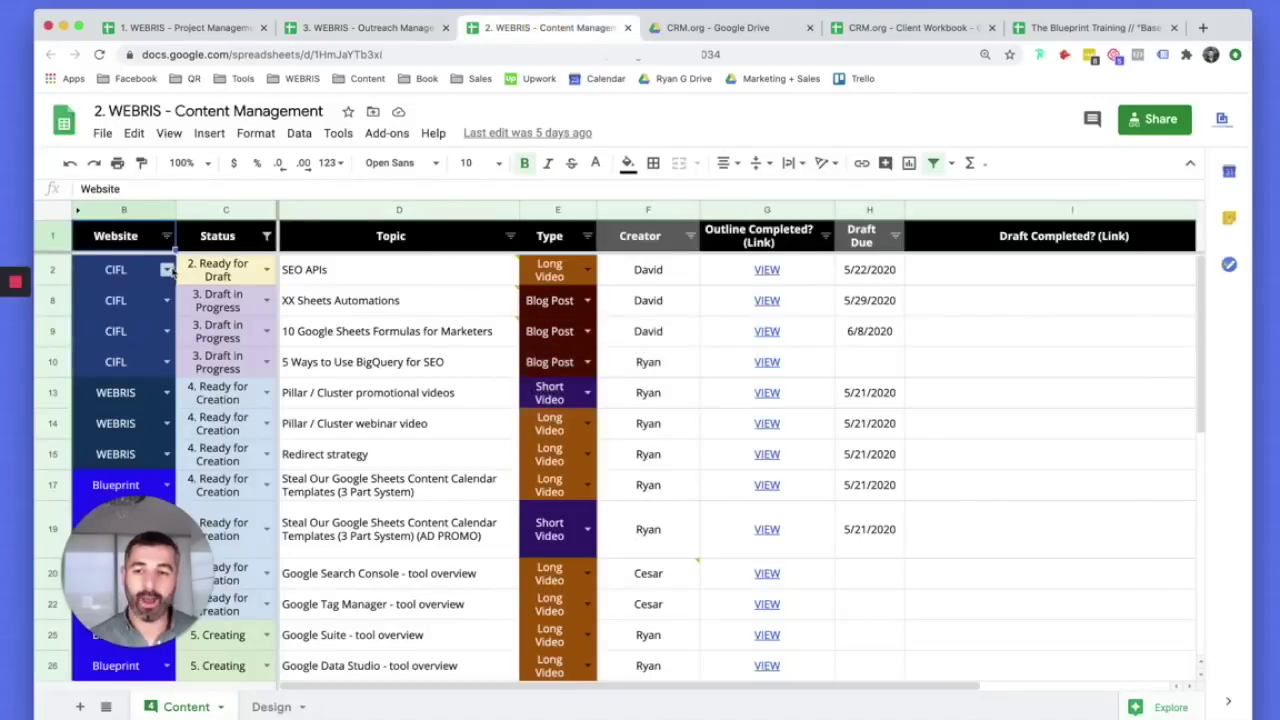
click(167, 280)
click(360, 304)
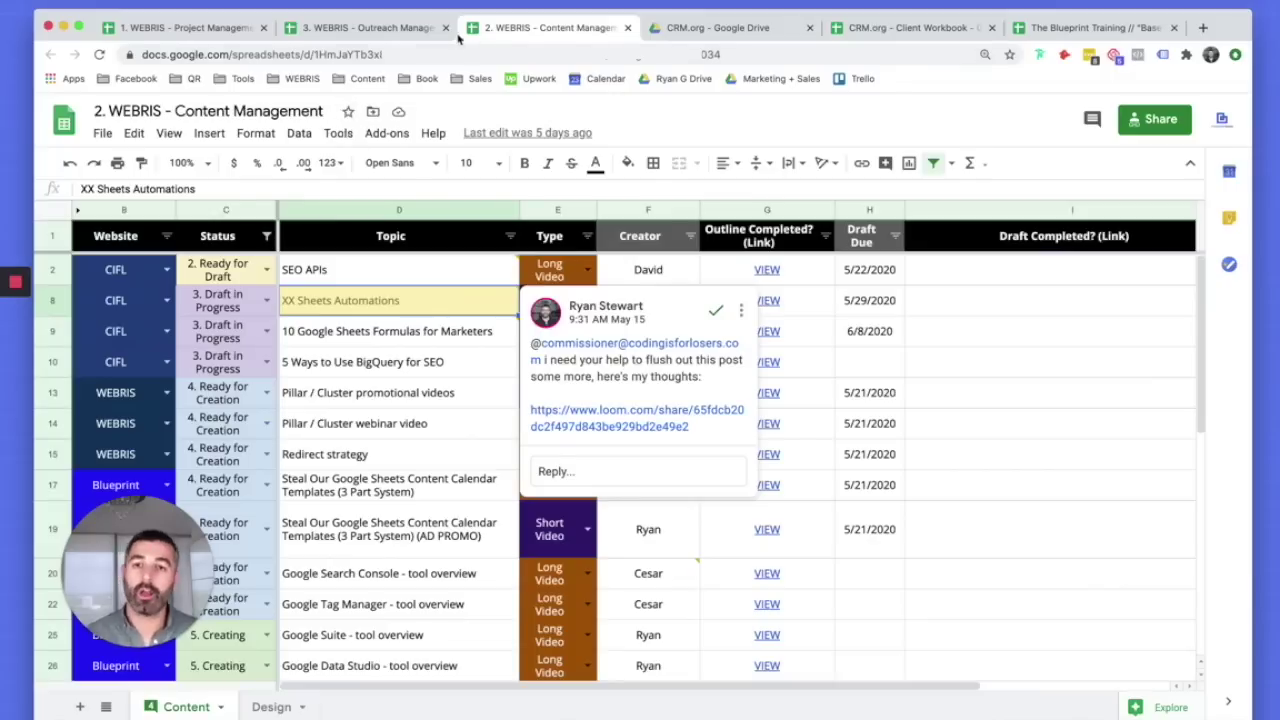
Move the Content Management tab ahead of Outreach Management and switch to the CRM.org Client Workbook
drag(472, 30, 416, 35)
click(390, 404)
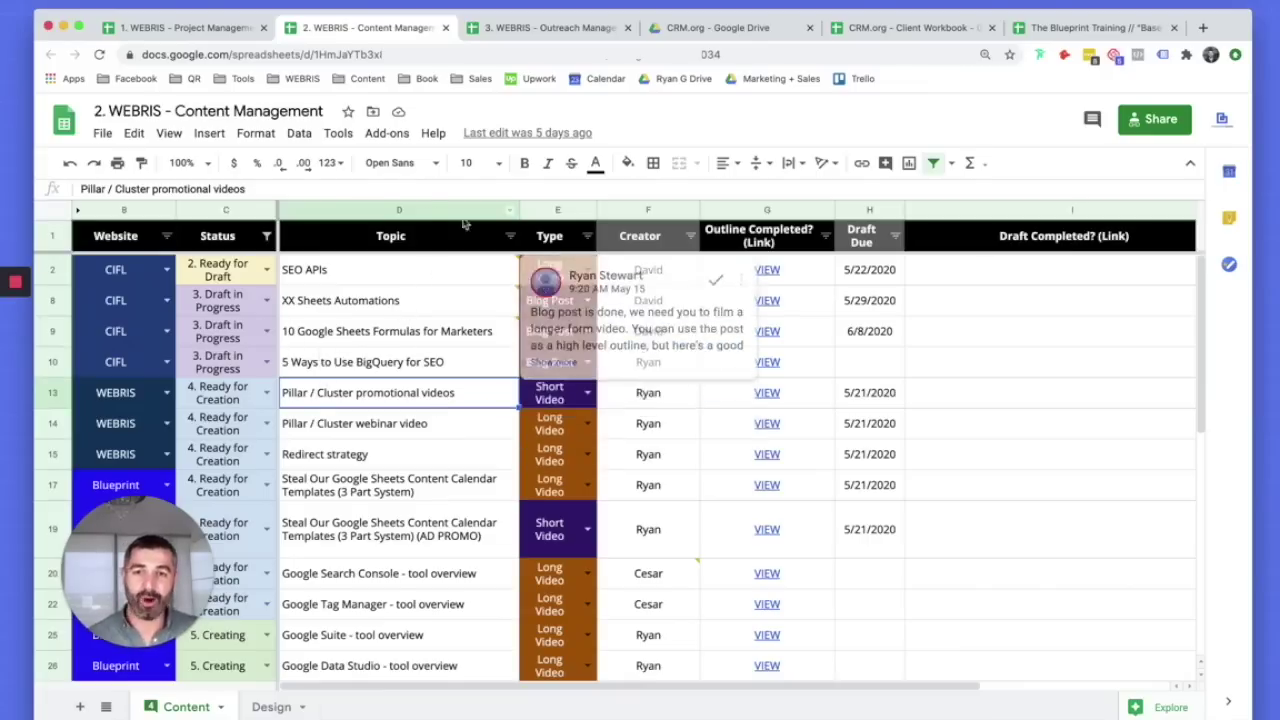
click(548, 27)
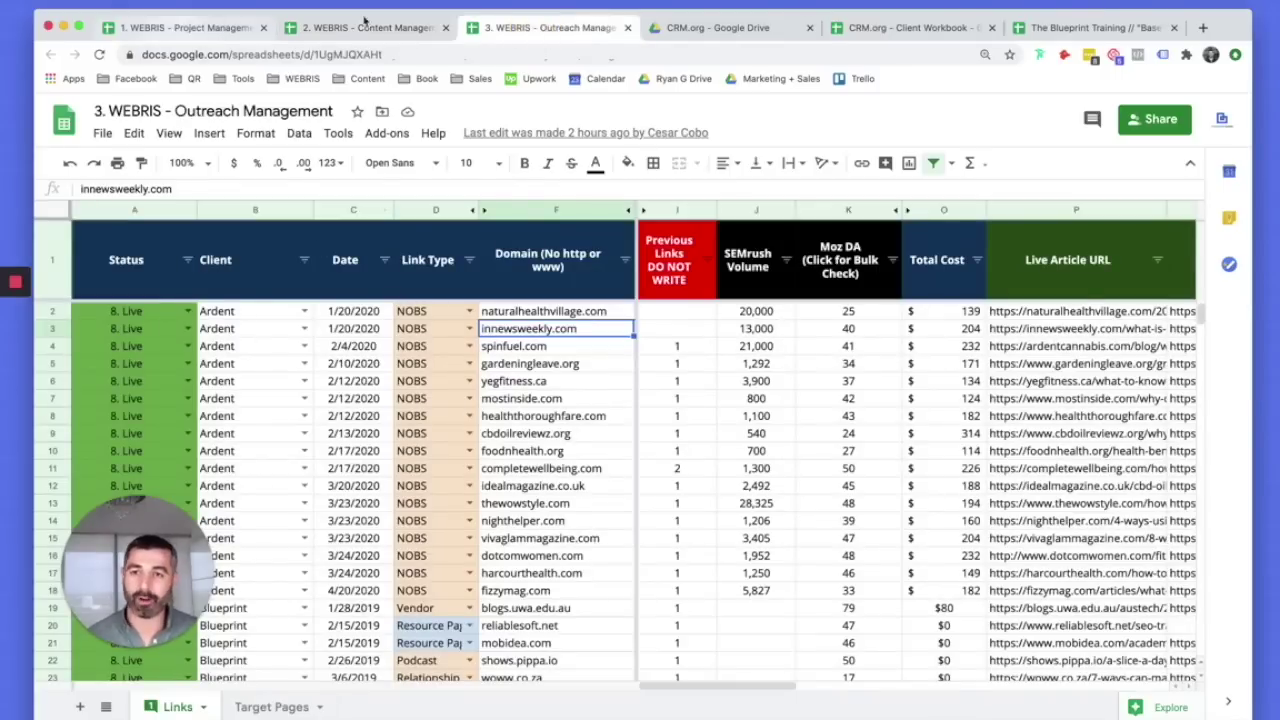
click(905, 28)
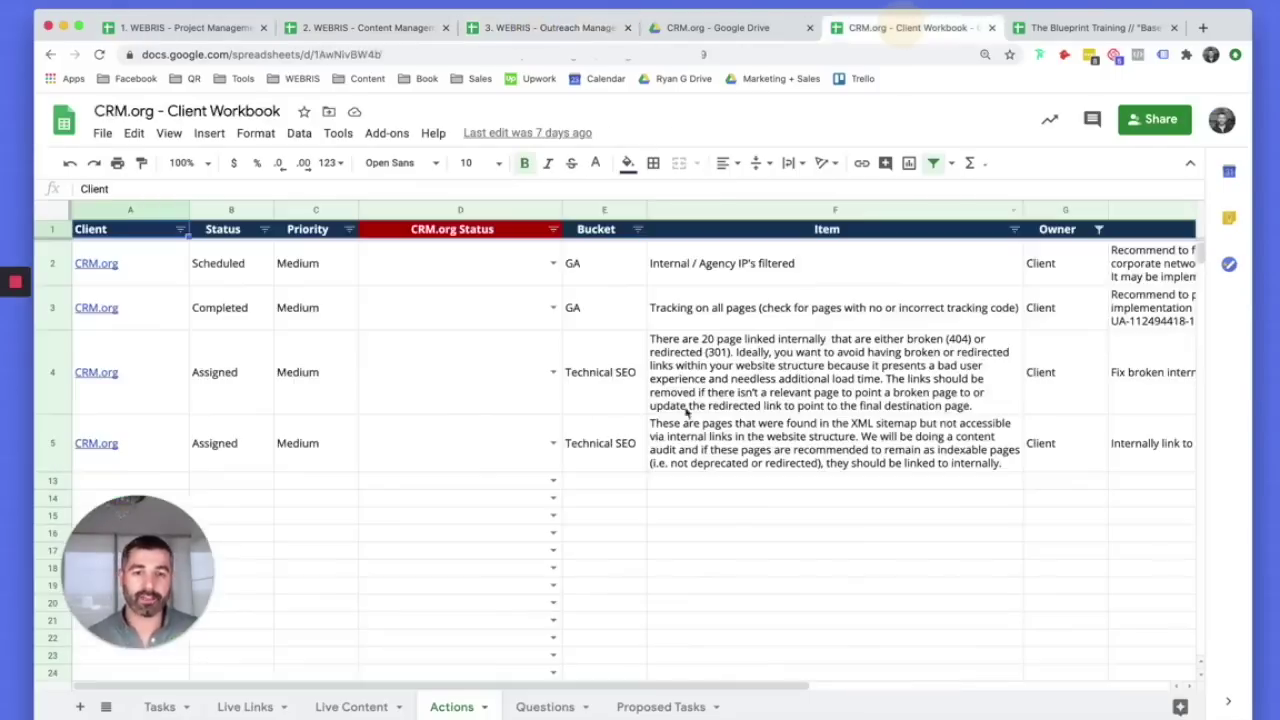
Inspect the import formula in Live Links cell A2, then close the CRM.org workbook and return to the PM Tracker
click(262, 707)
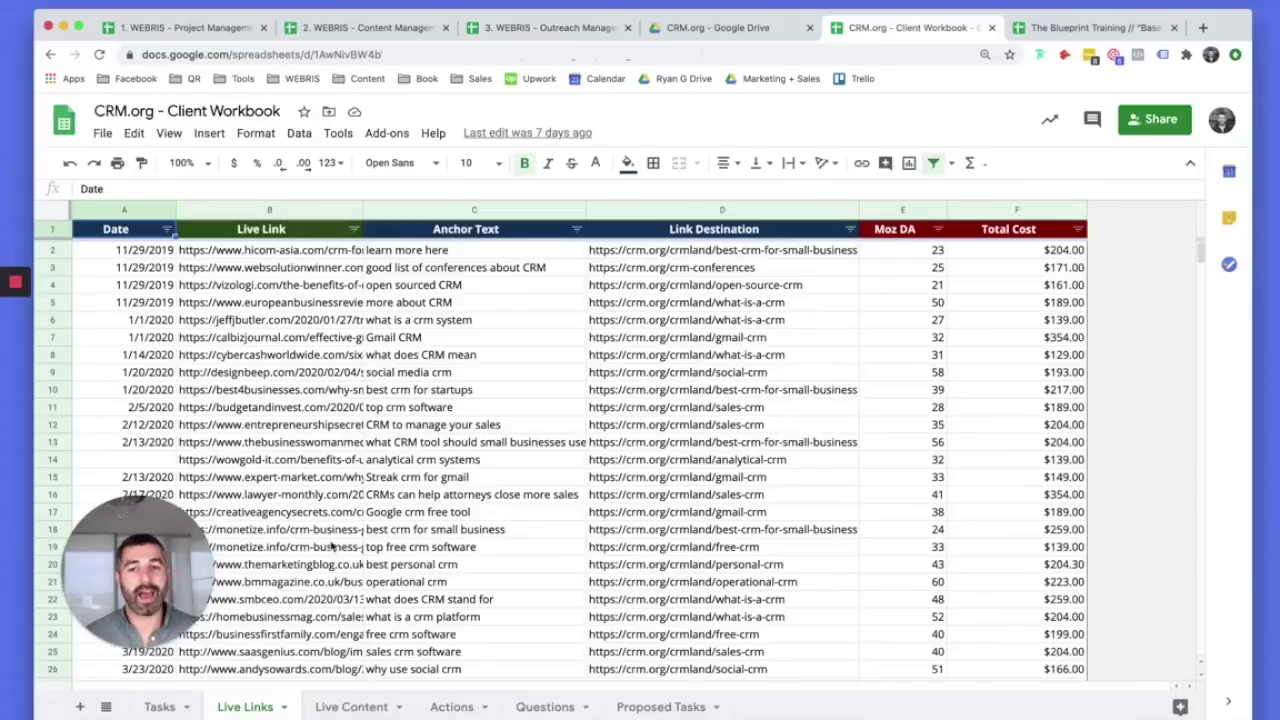
click(96, 252)
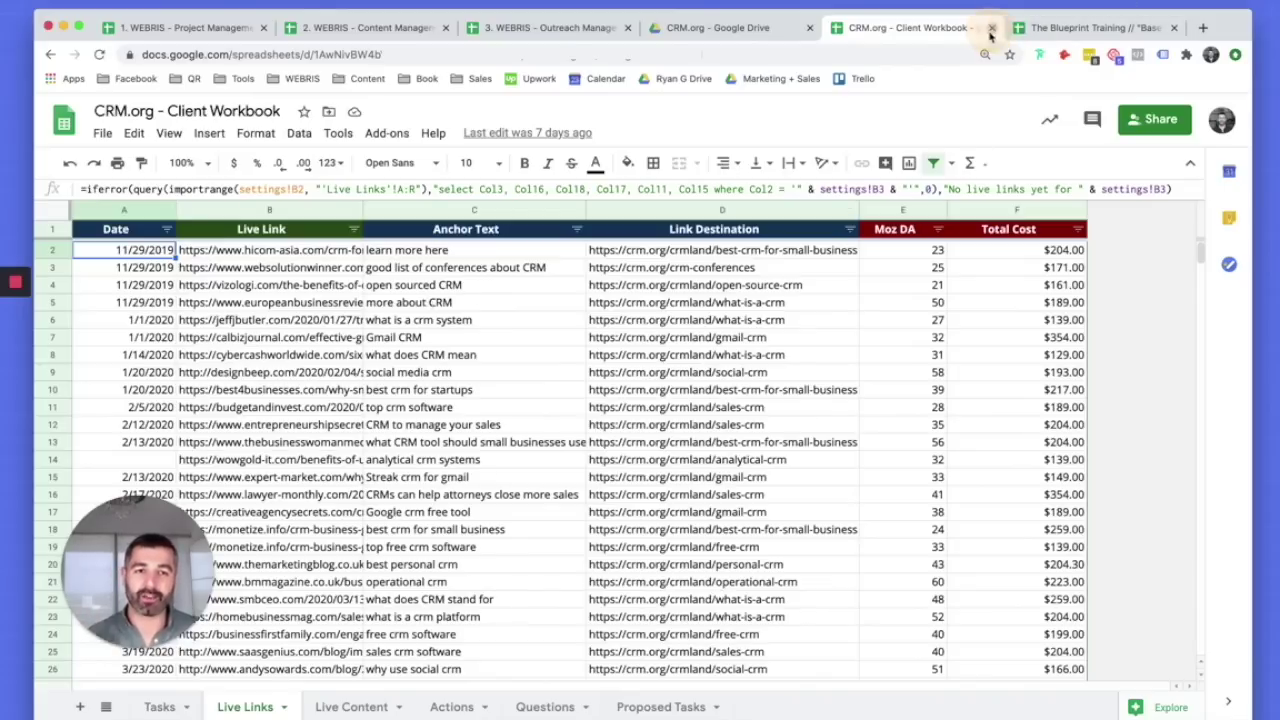
click(991, 30)
click(224, 40)
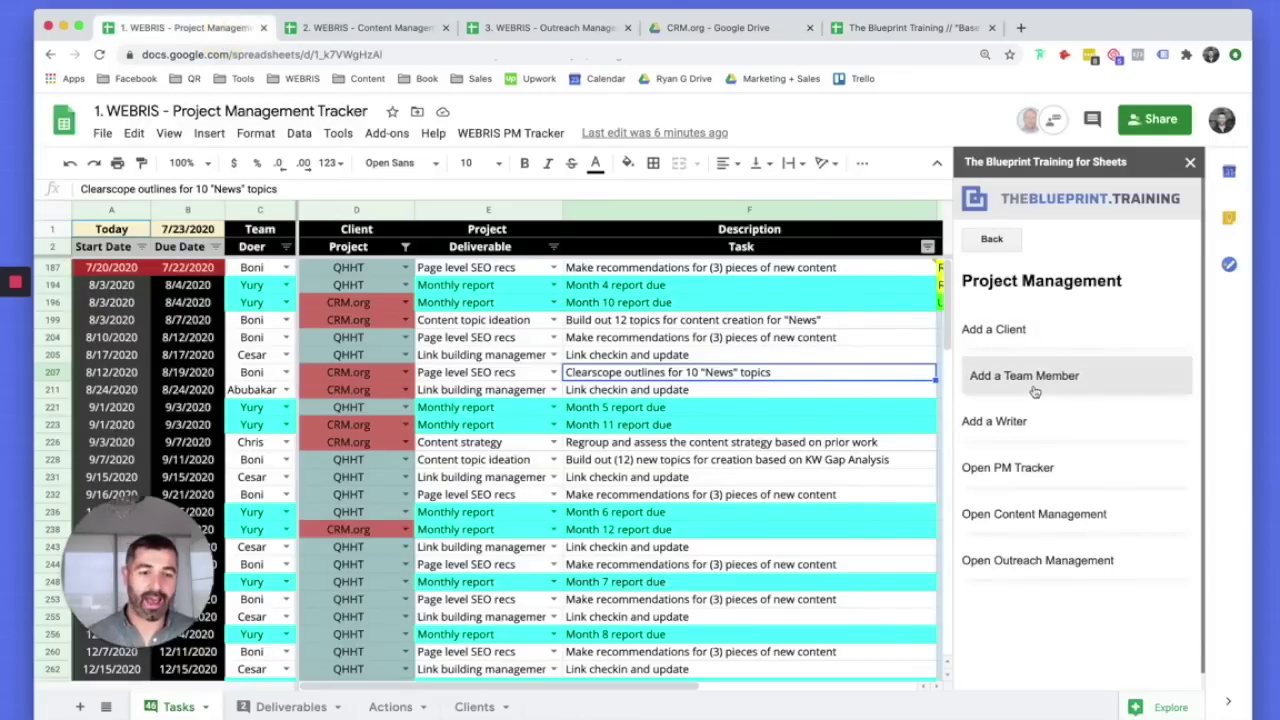
Leave the add-writer form and review the Blueprint list of linked clients
click(1015, 421)
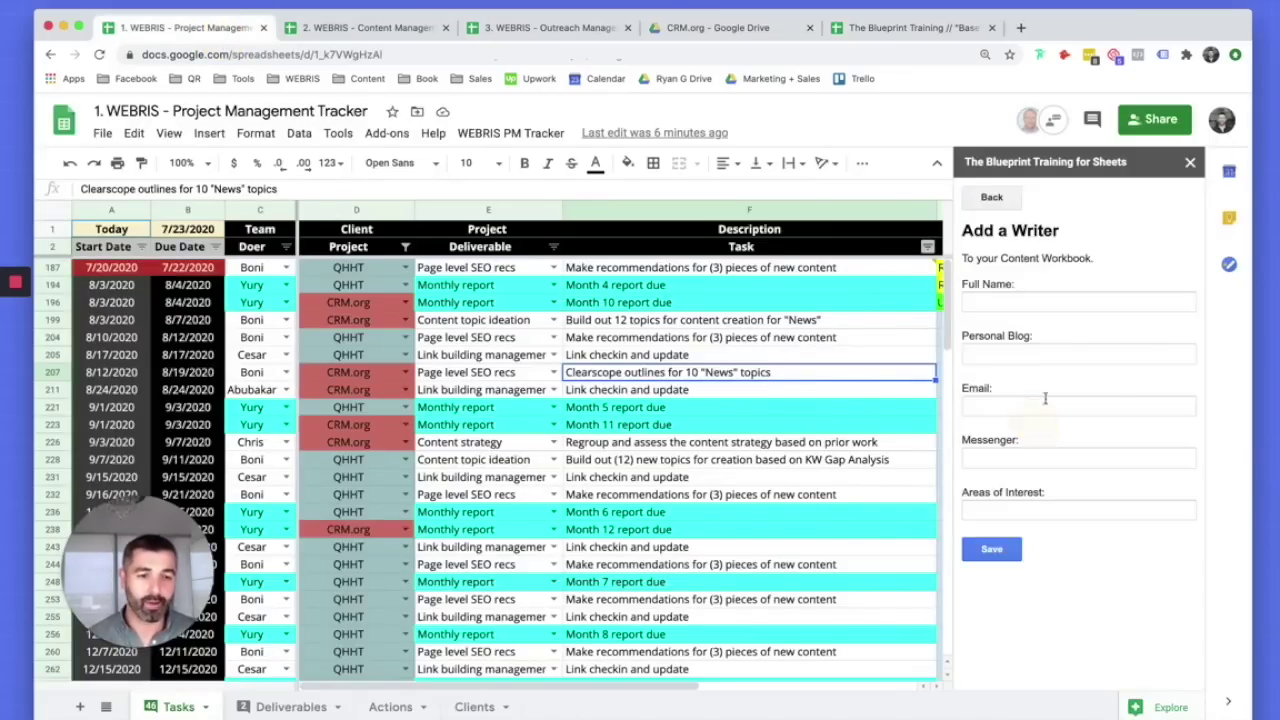
click(996, 203)
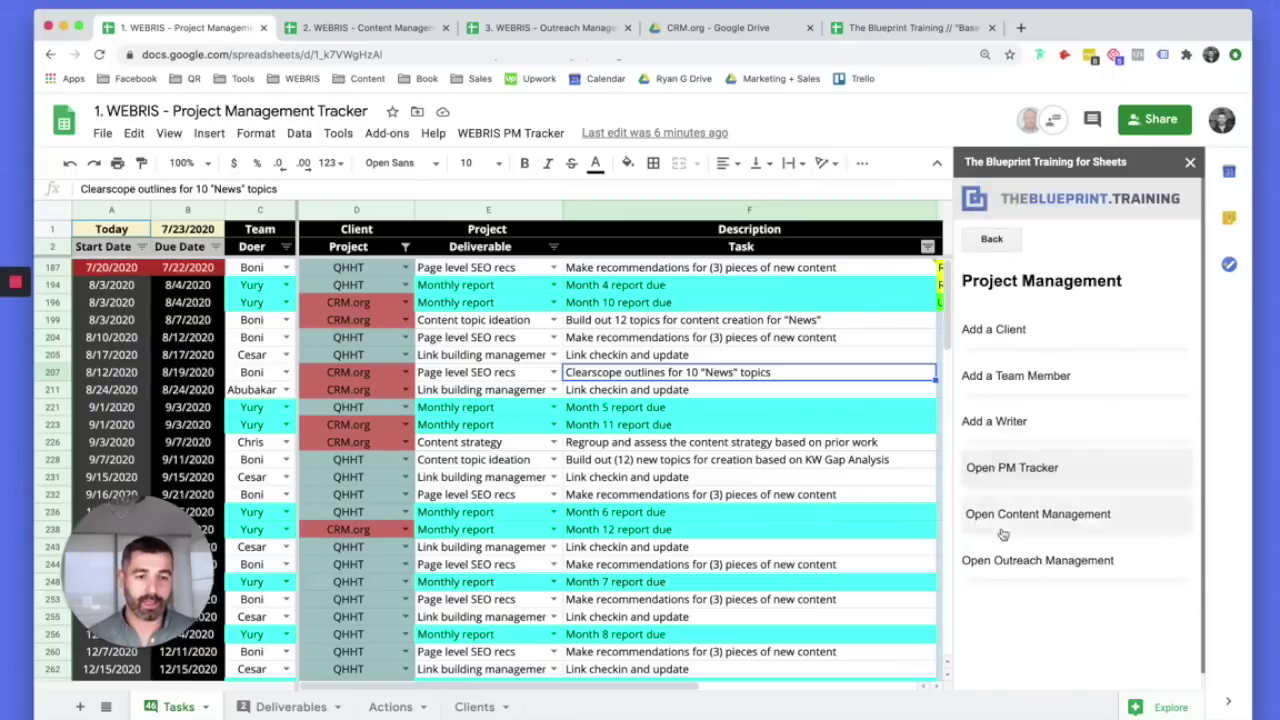
click(1003, 244)
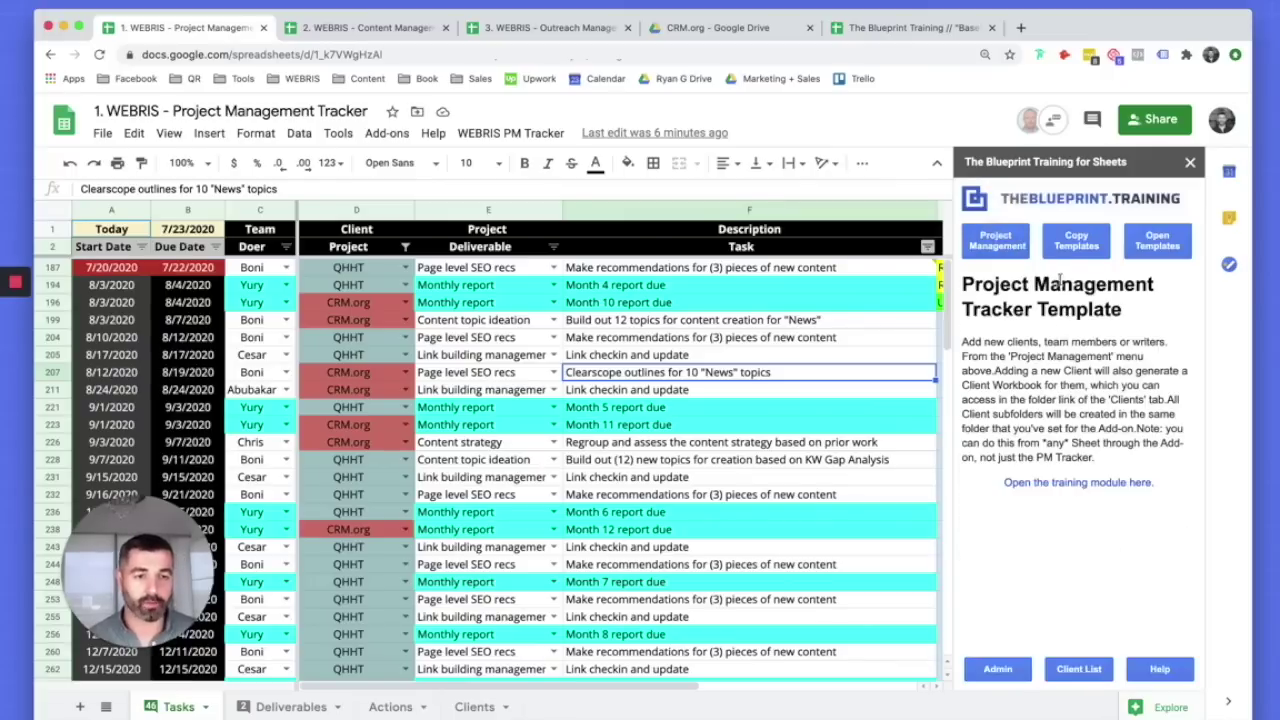
click(1078, 669)
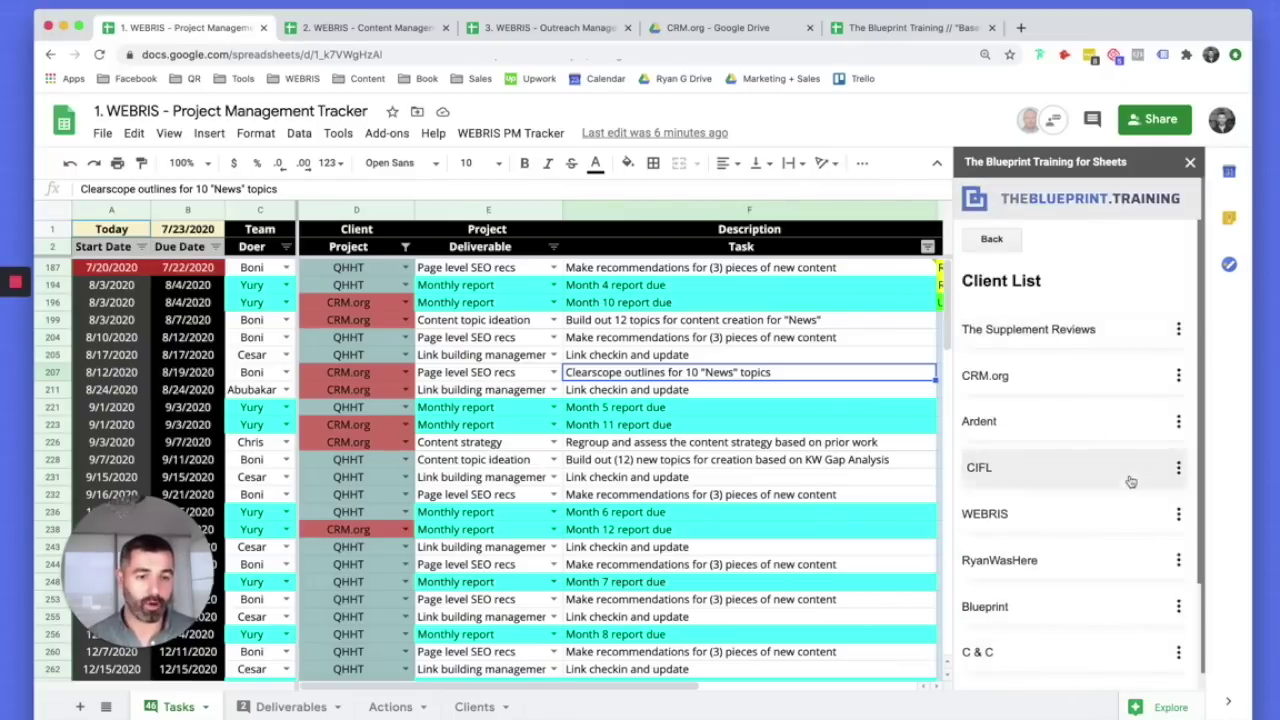
click(991, 240)
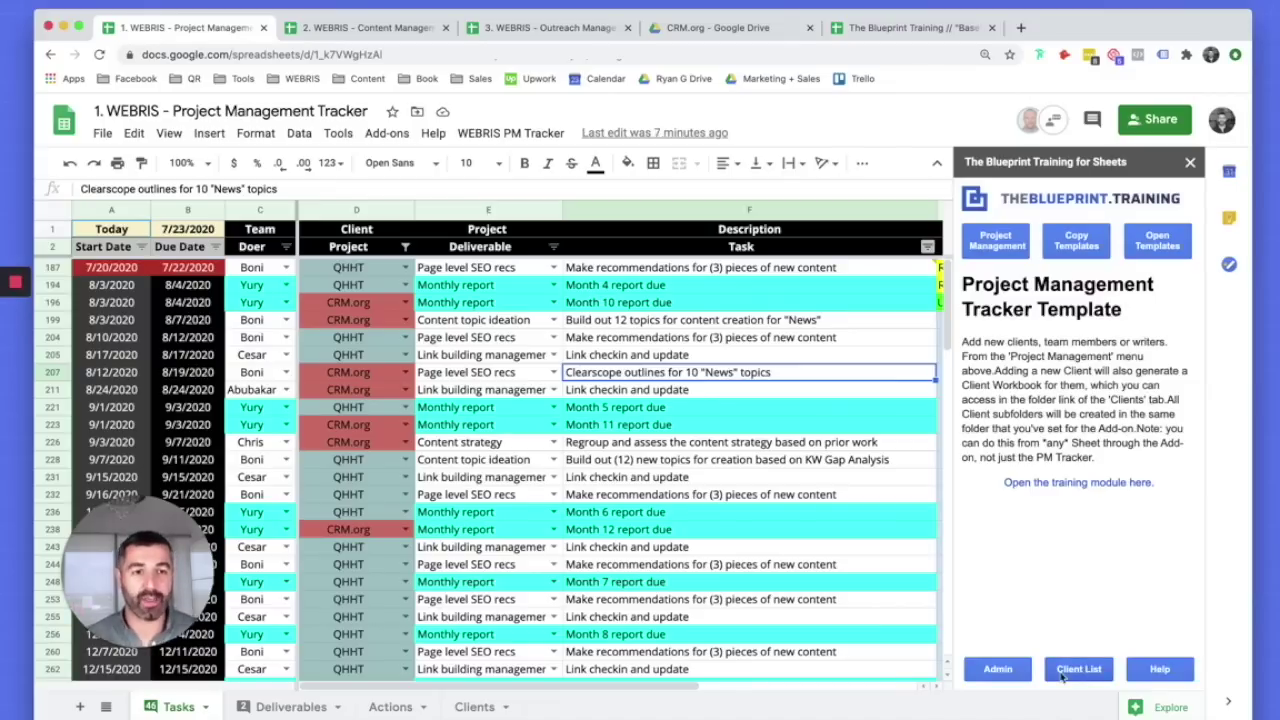
View the team members with access under the add-on's billing and admin settings
click(995, 672)
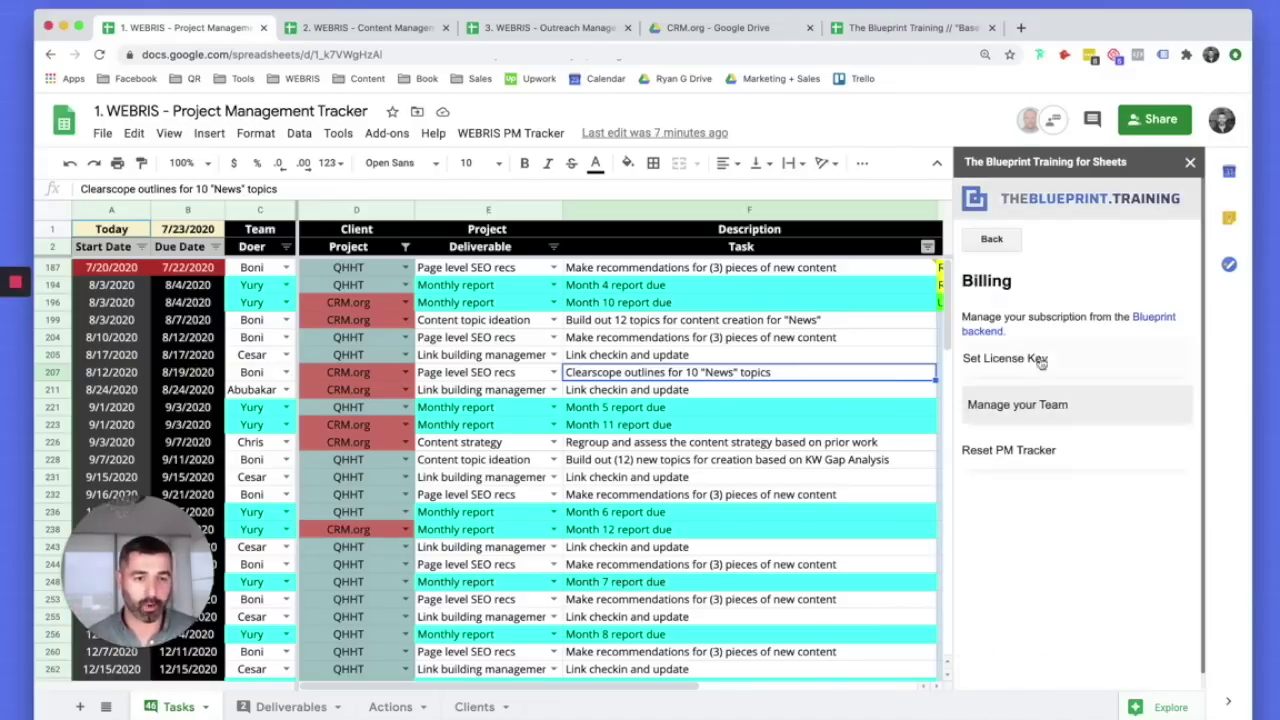
click(1034, 420)
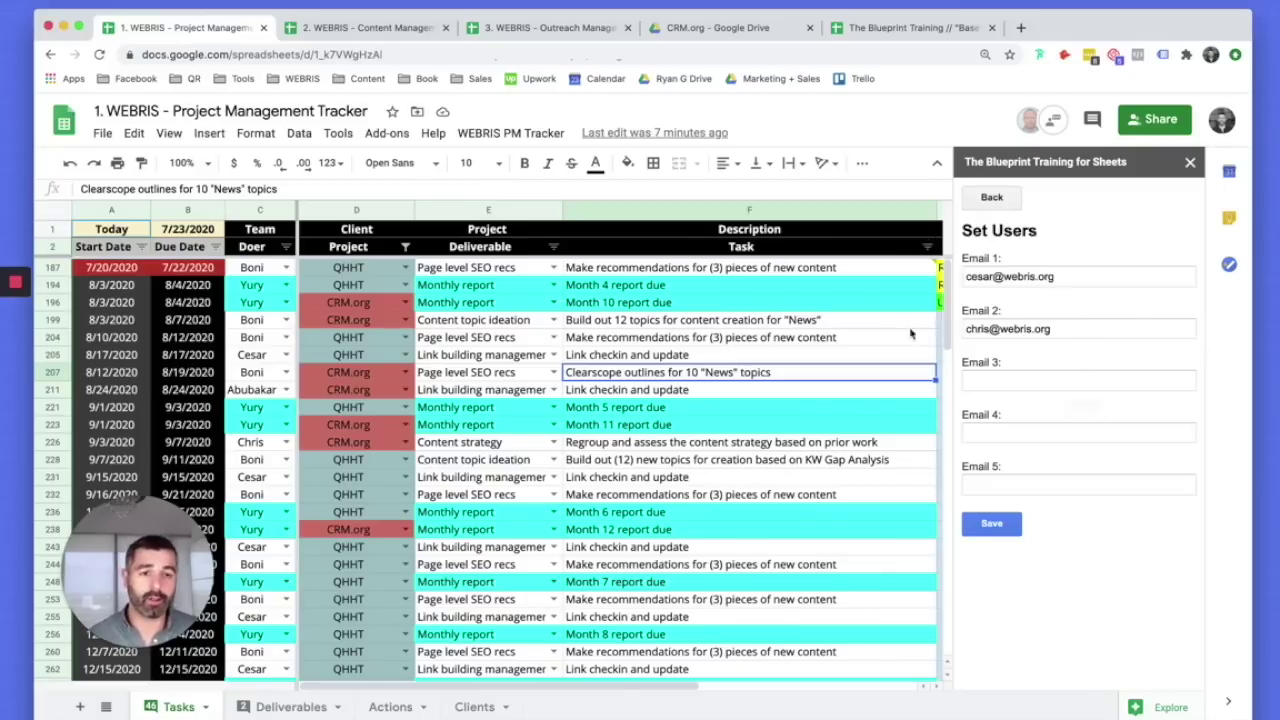
click(991, 199)
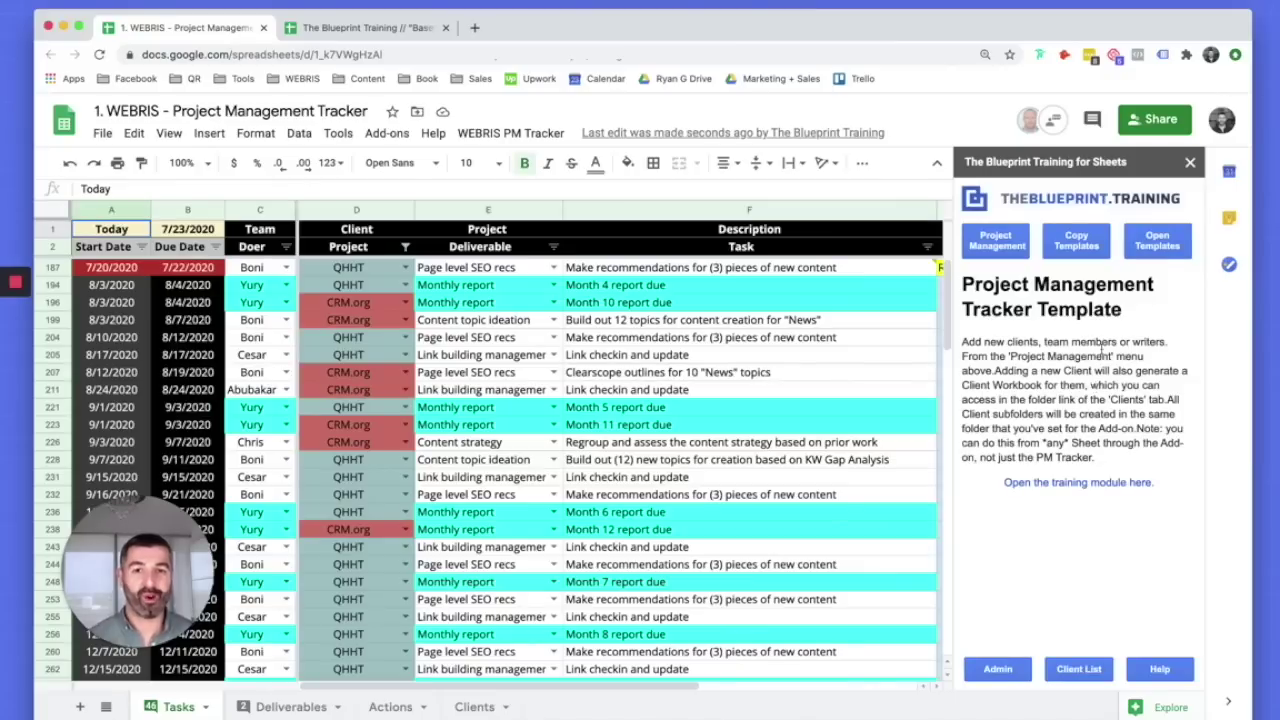
Open the Copy Templates list and look at the Base project plan spreadsheet
click(1086, 256)
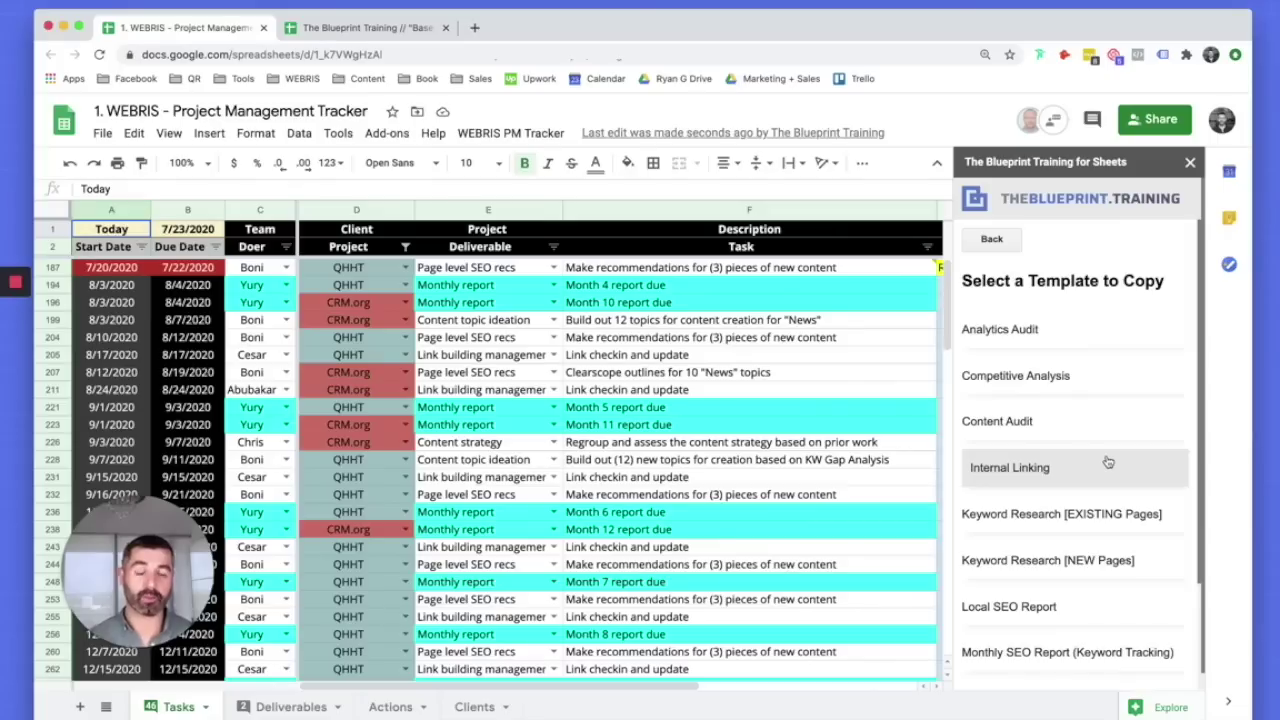
scroll(1200, 281, down, 1)
drag(1200, 281, 1199, 360)
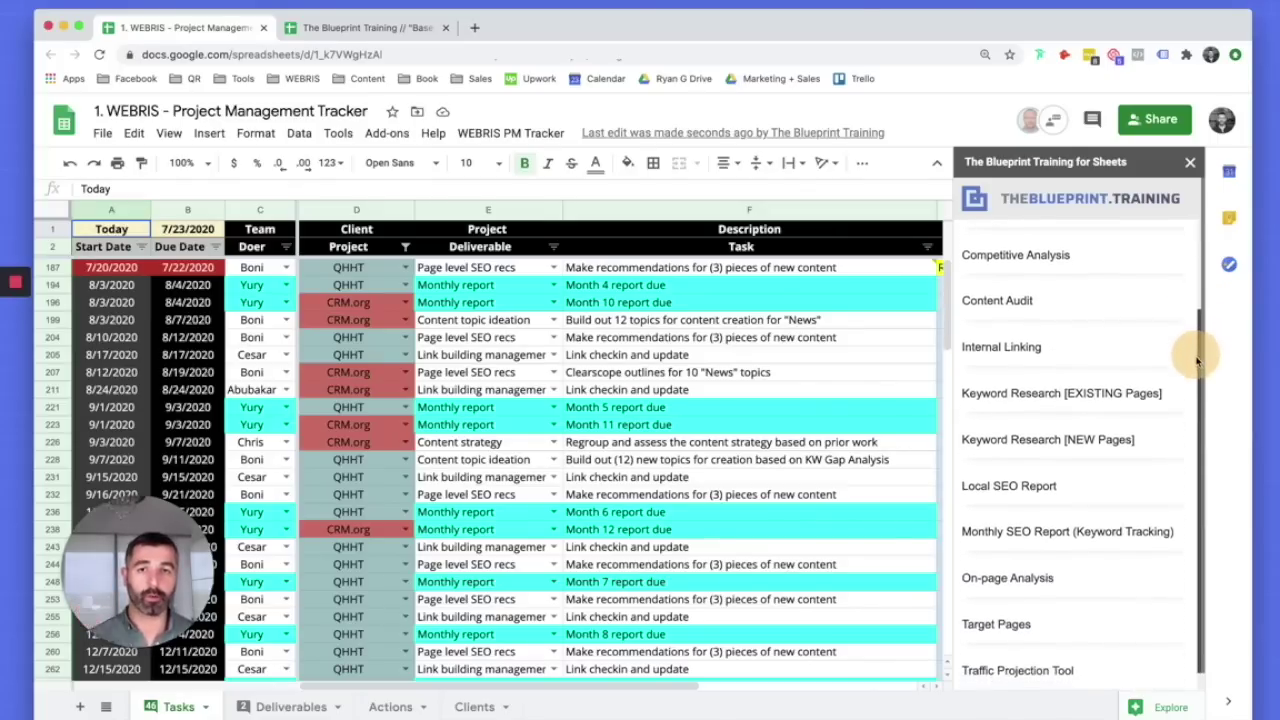
click(339, 32)
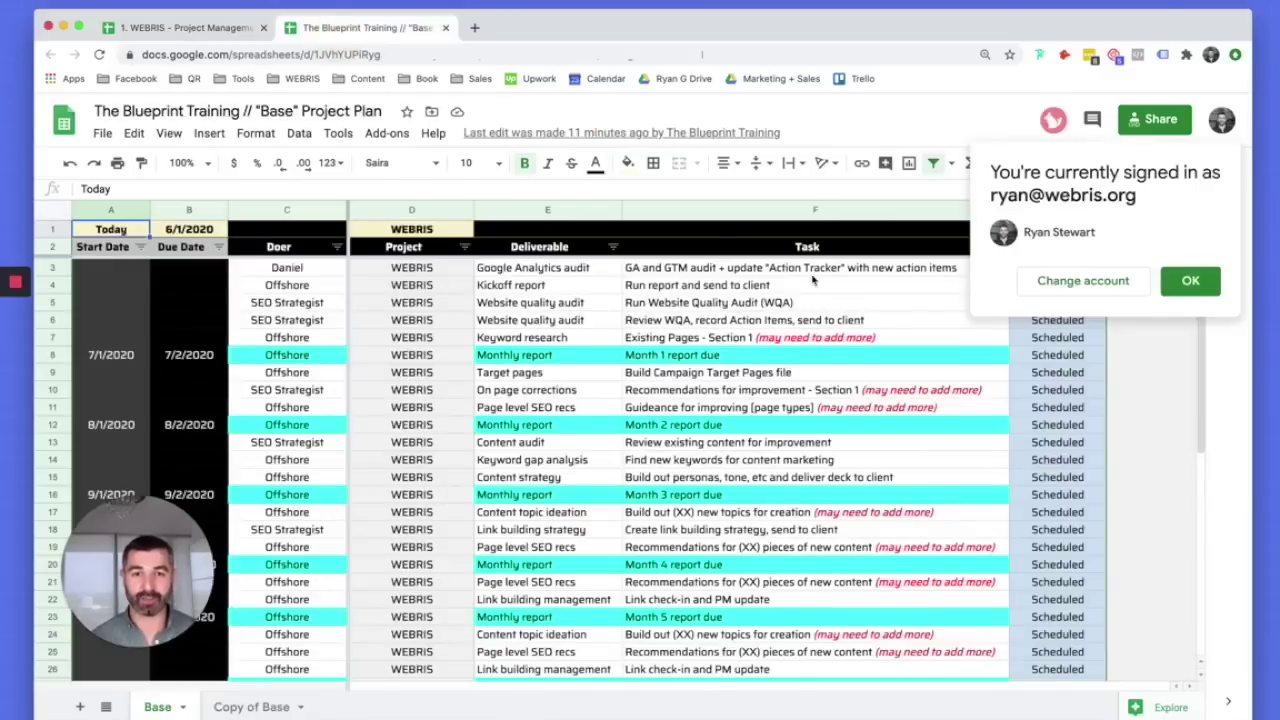
click(1190, 280)
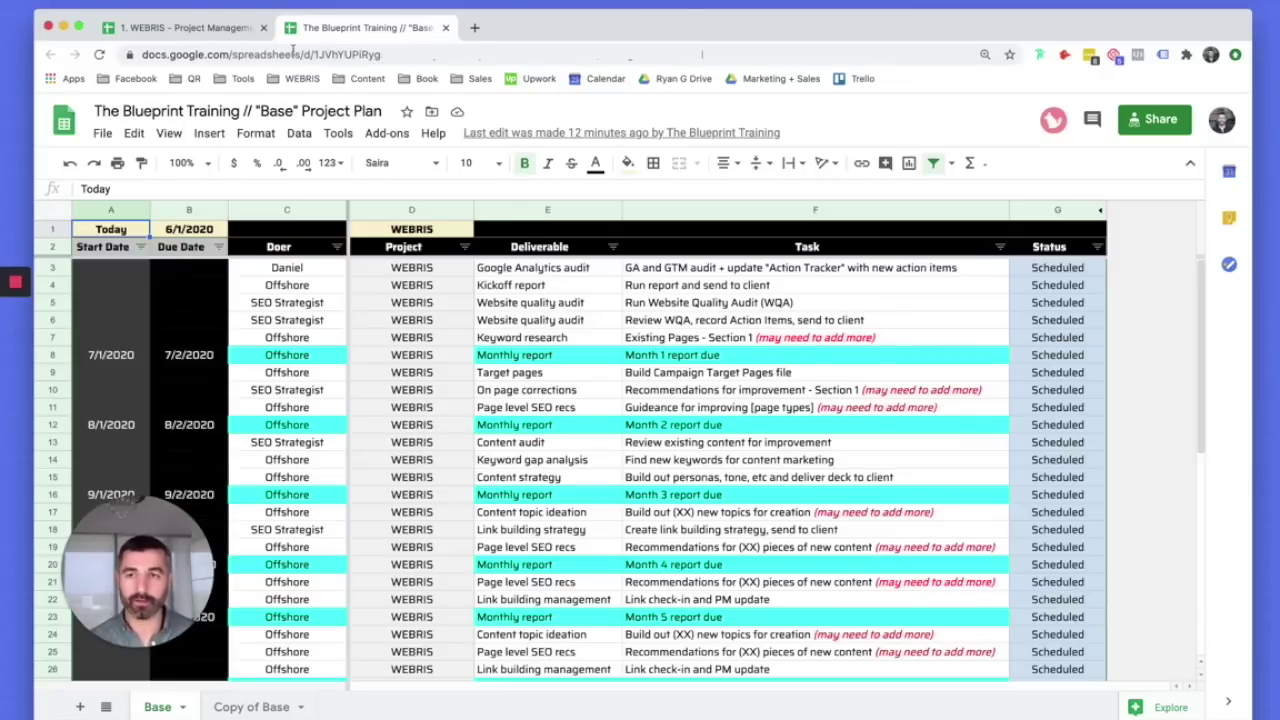
Back in the PM Tracker, scroll the template list and pick Competitive Analysis to copy
click(212, 31)
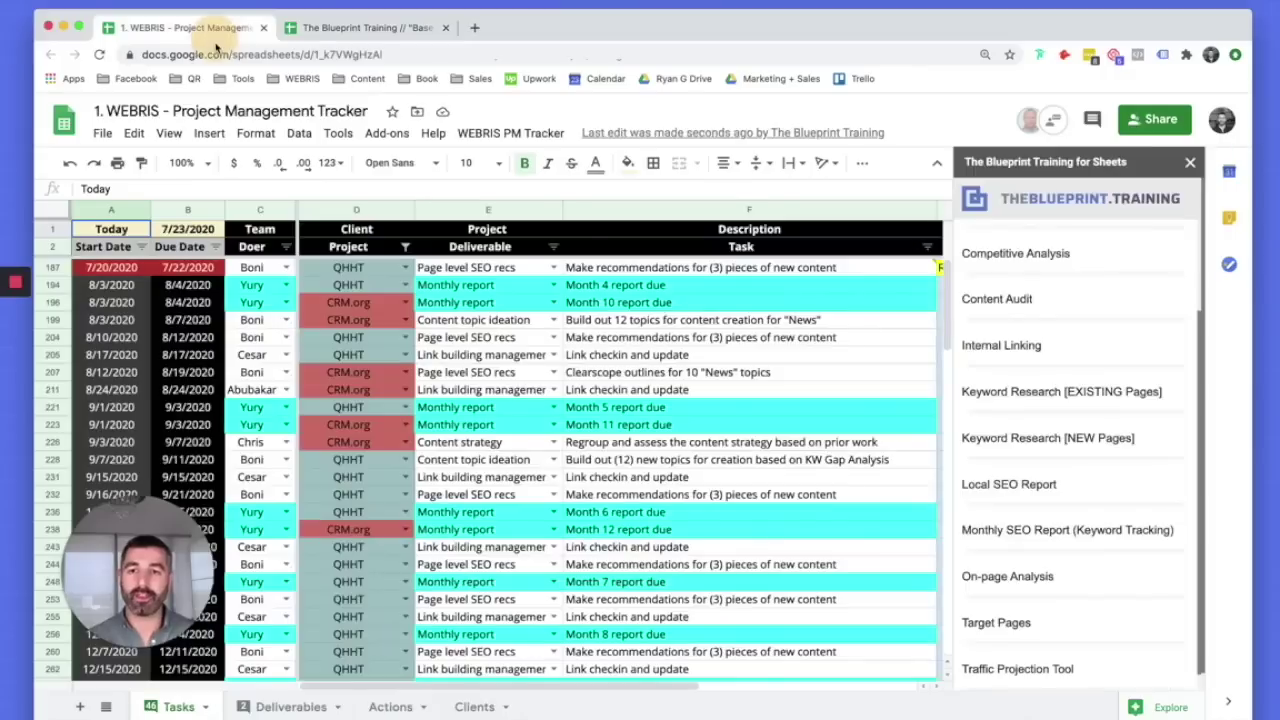
click(1131, 301)
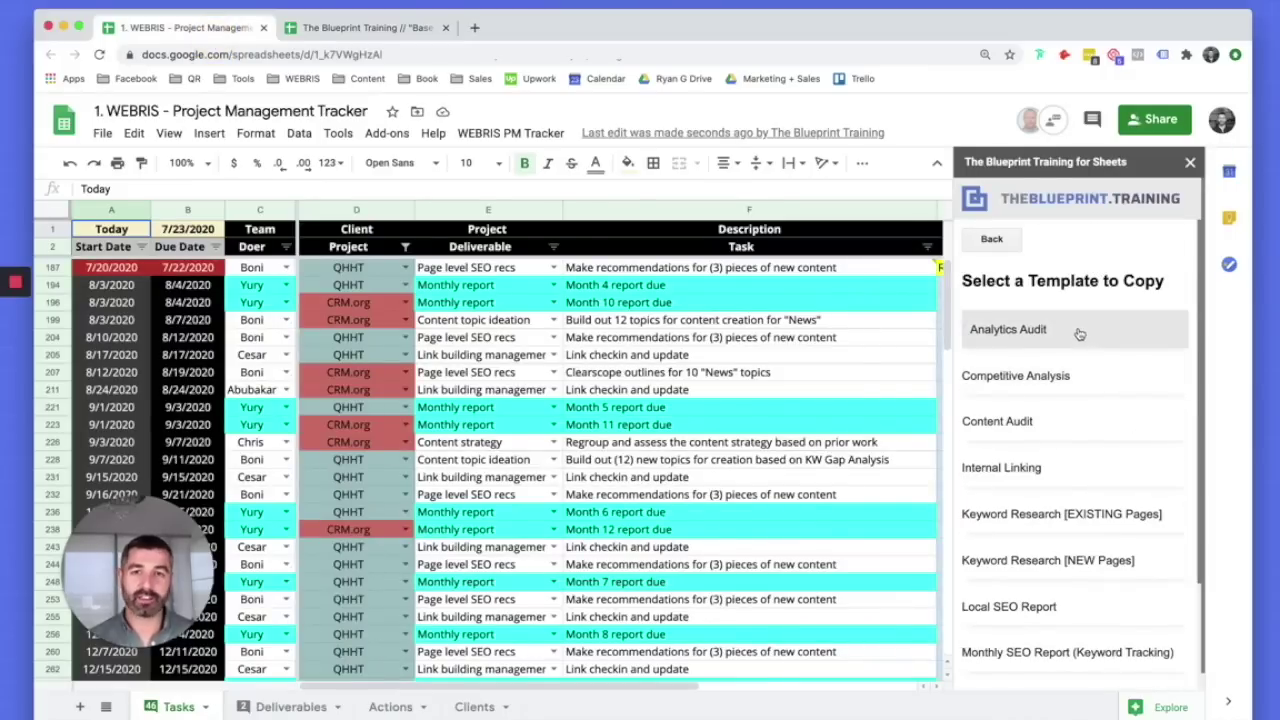
scroll(1088, 360, down, 1)
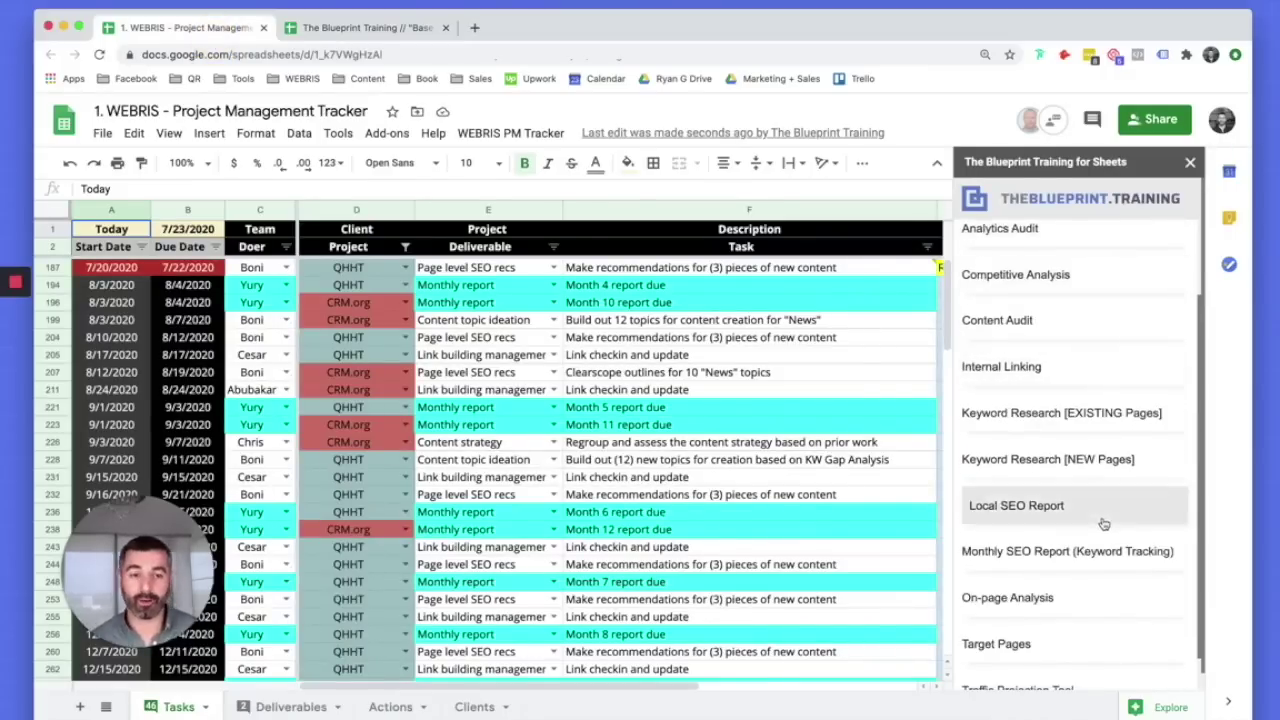
scroll(1103, 523, up, 1)
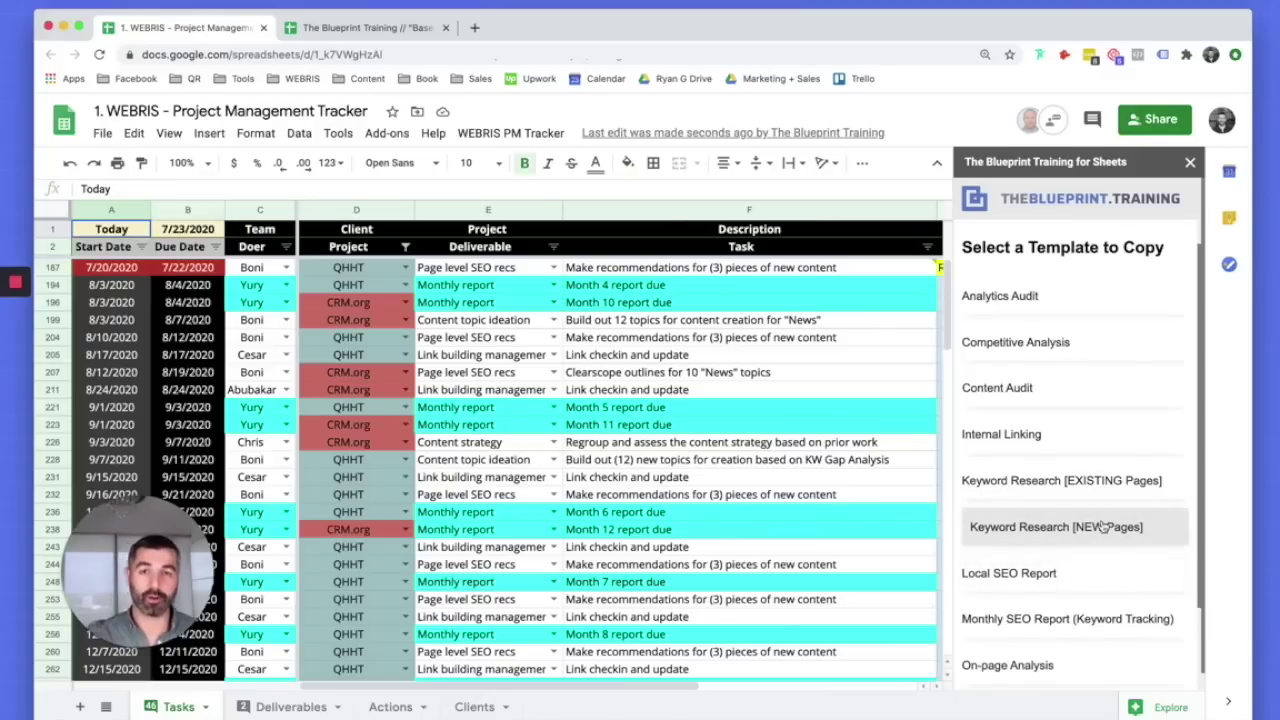
scroll(1104, 520, up, 1)
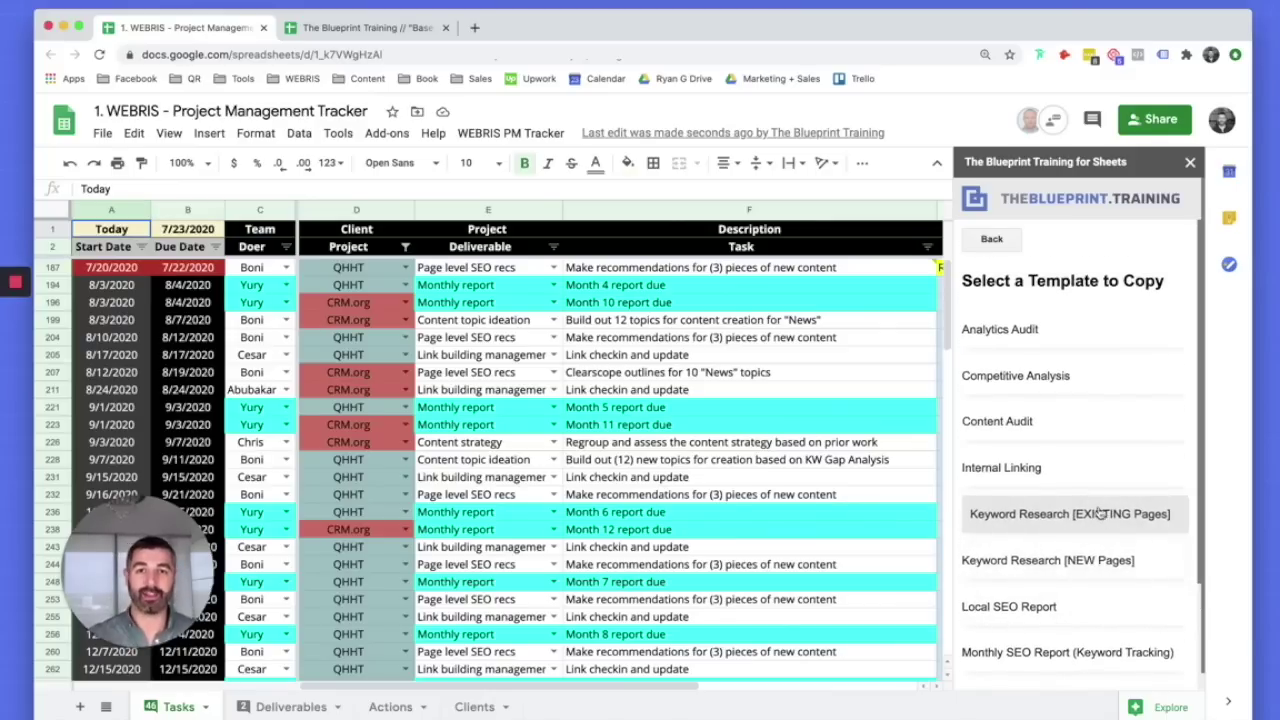
click(1027, 383)
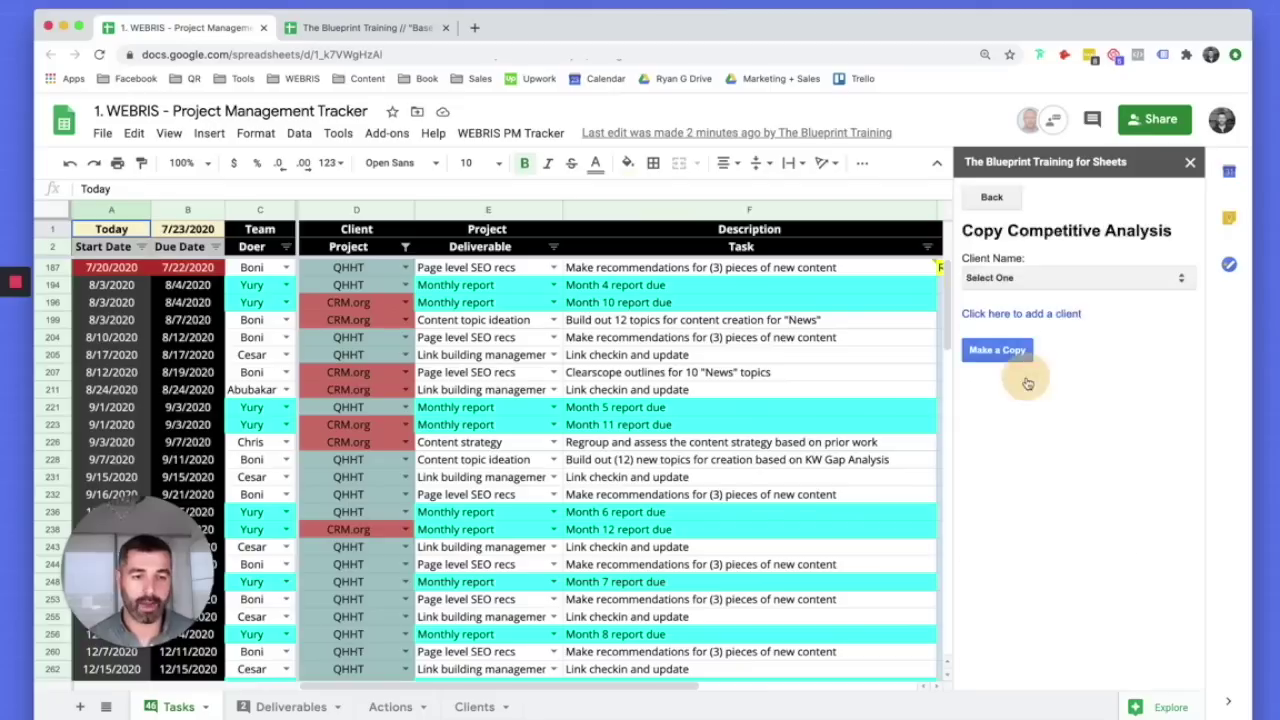
Set the Competitive Analysis copy's client to CRM.org, then open Browse your Client Files from the home view
click(1024, 280)
click(1018, 305)
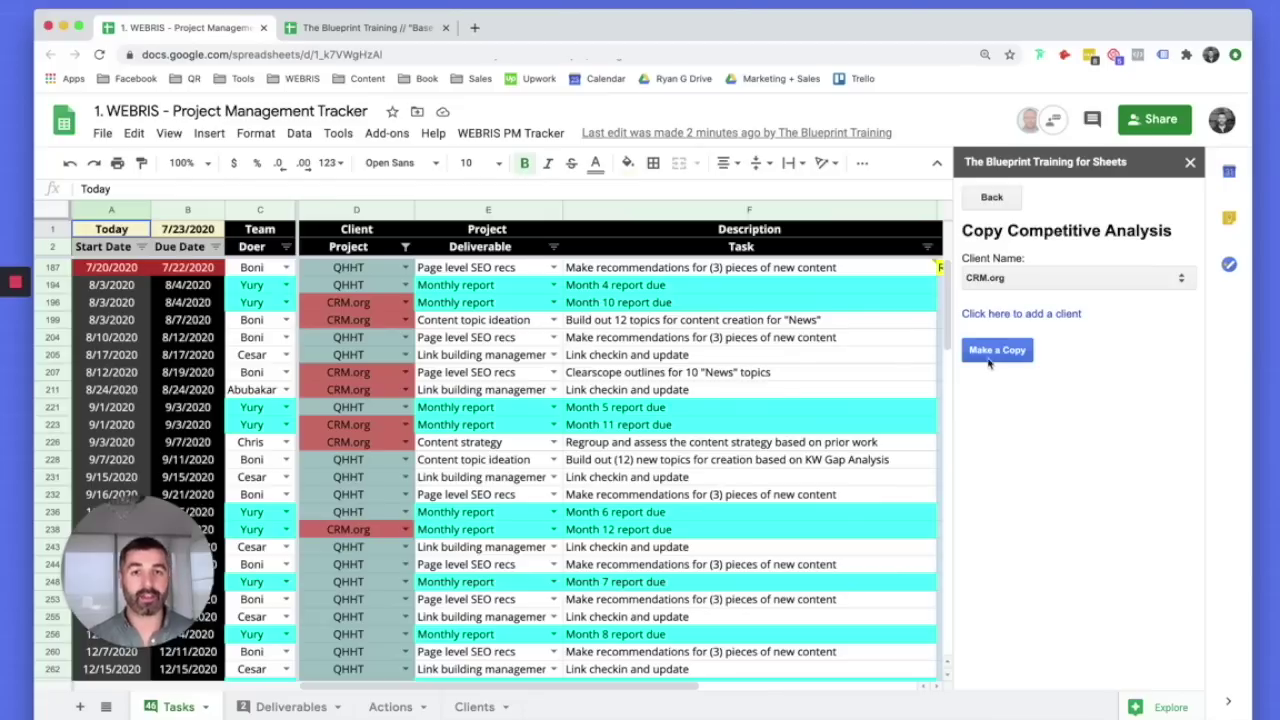
click(993, 206)
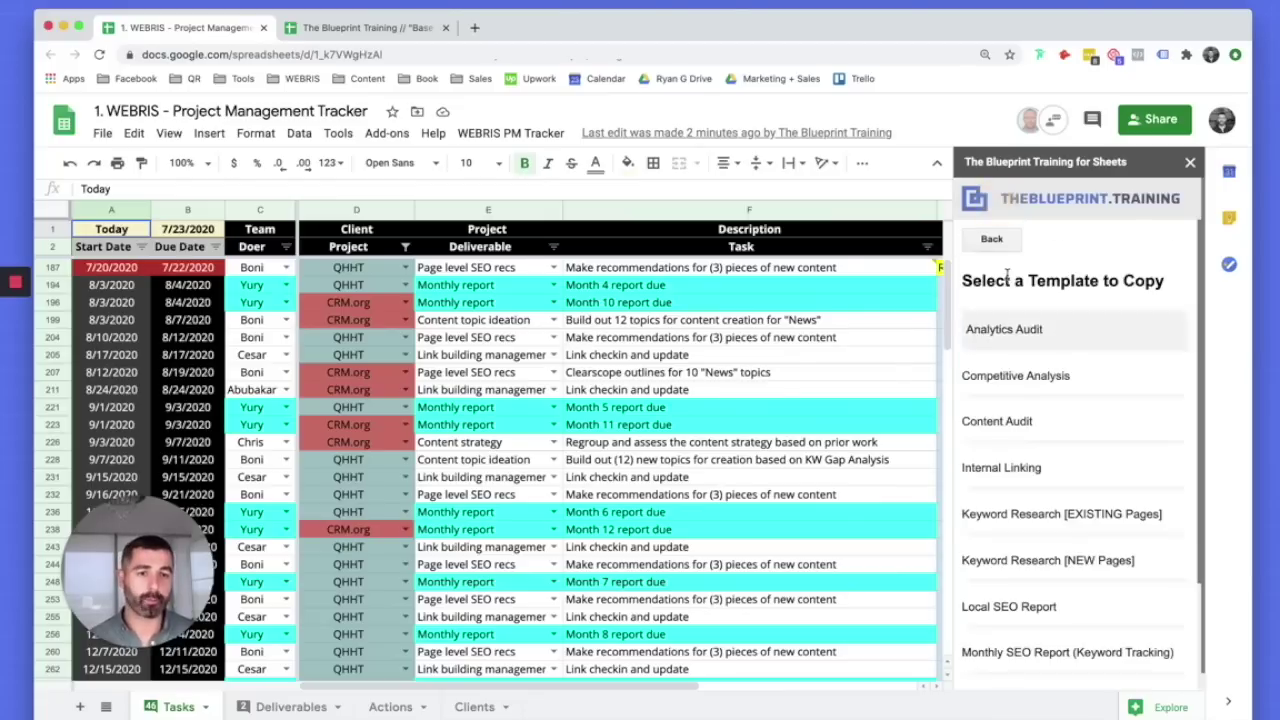
click(997, 245)
click(1157, 241)
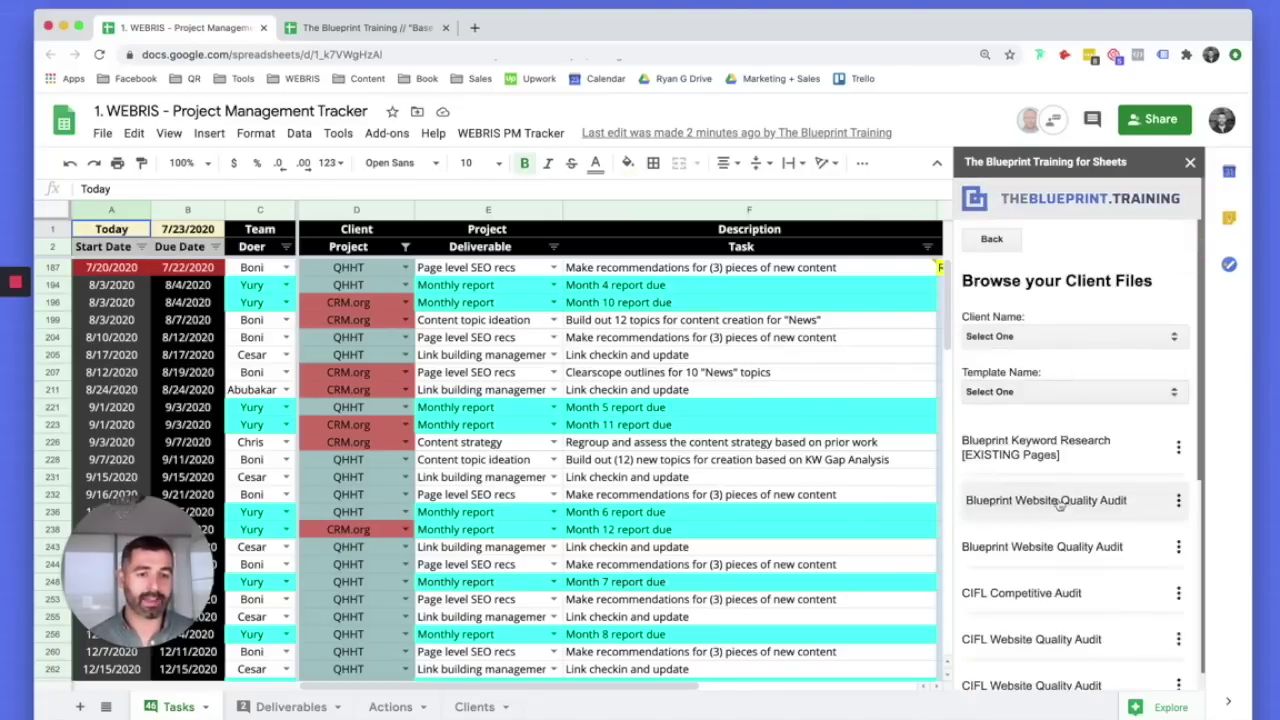
Open the Blueprint Website Quality Audit file, return the sidebar to its home view, then close the audit tab
click(1071, 506)
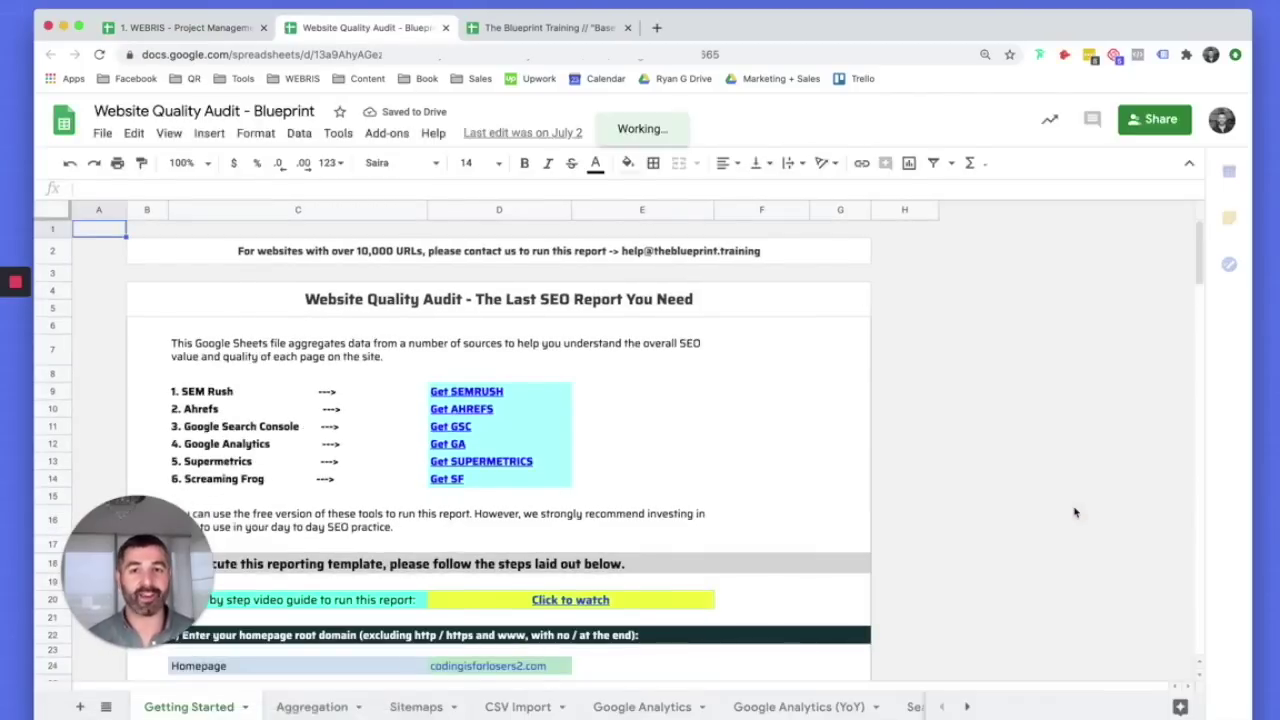
click(170, 27)
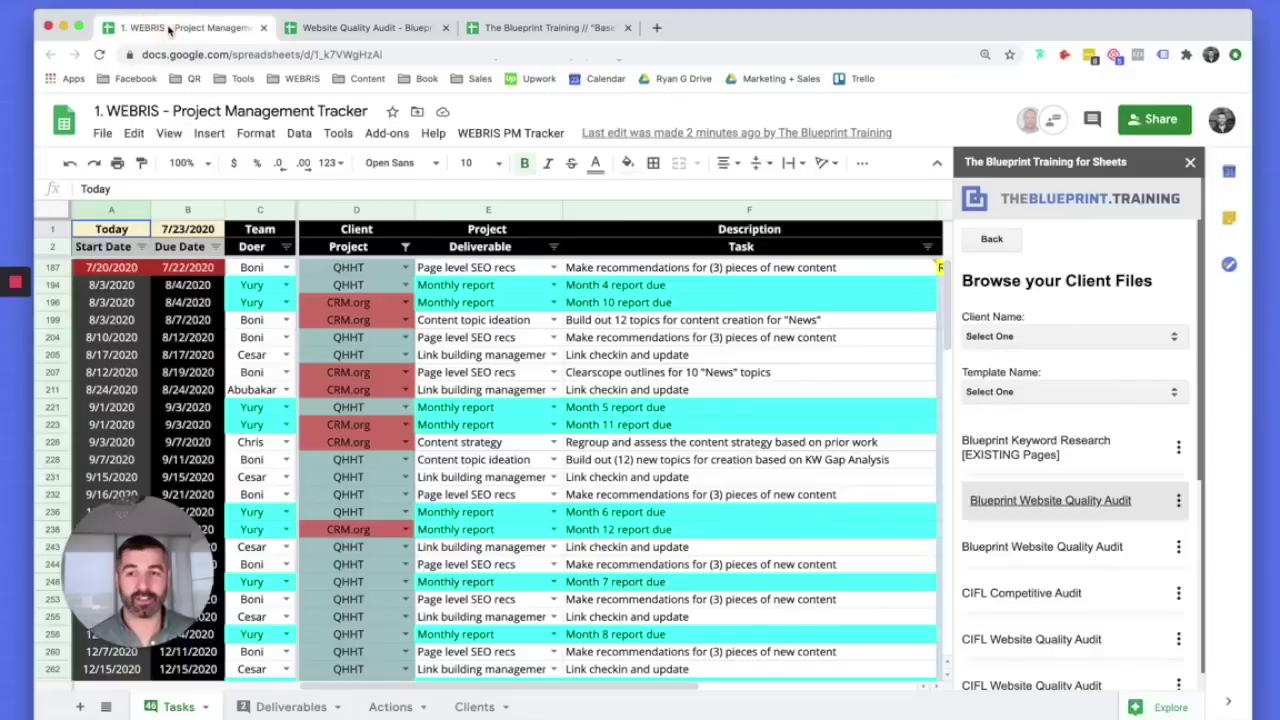
click(991, 240)
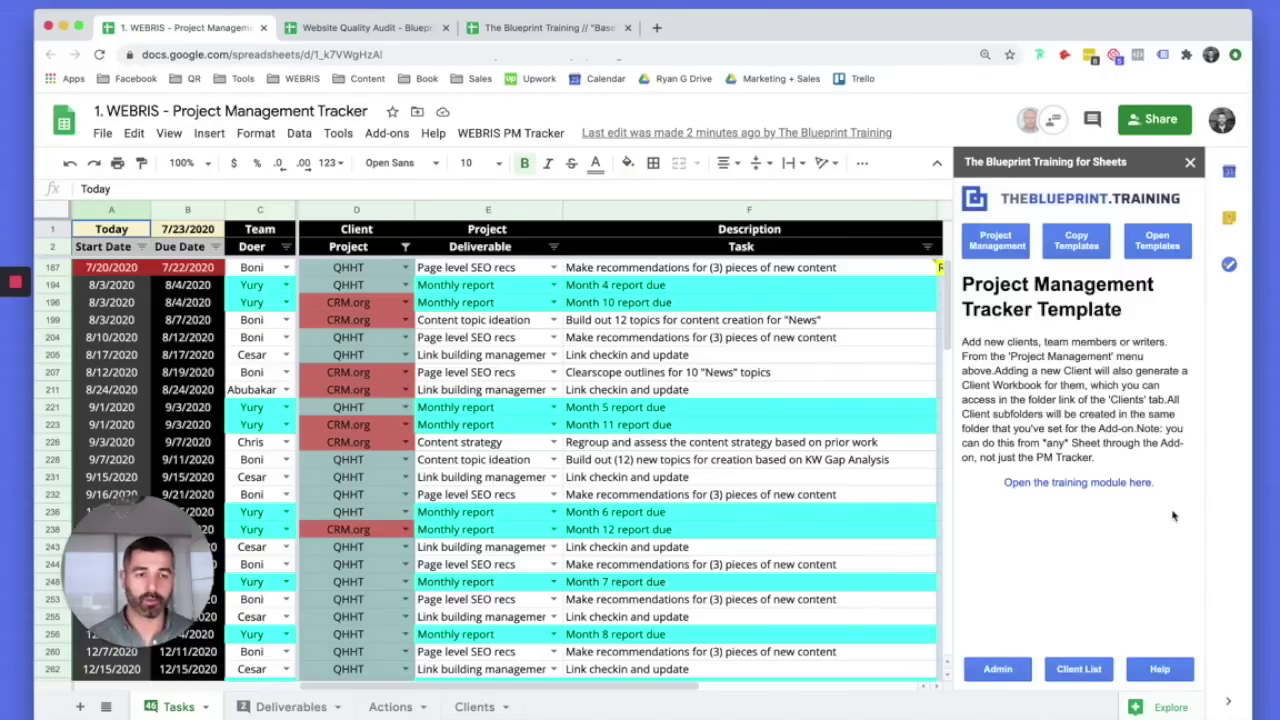
click(395, 27)
click(445, 27)
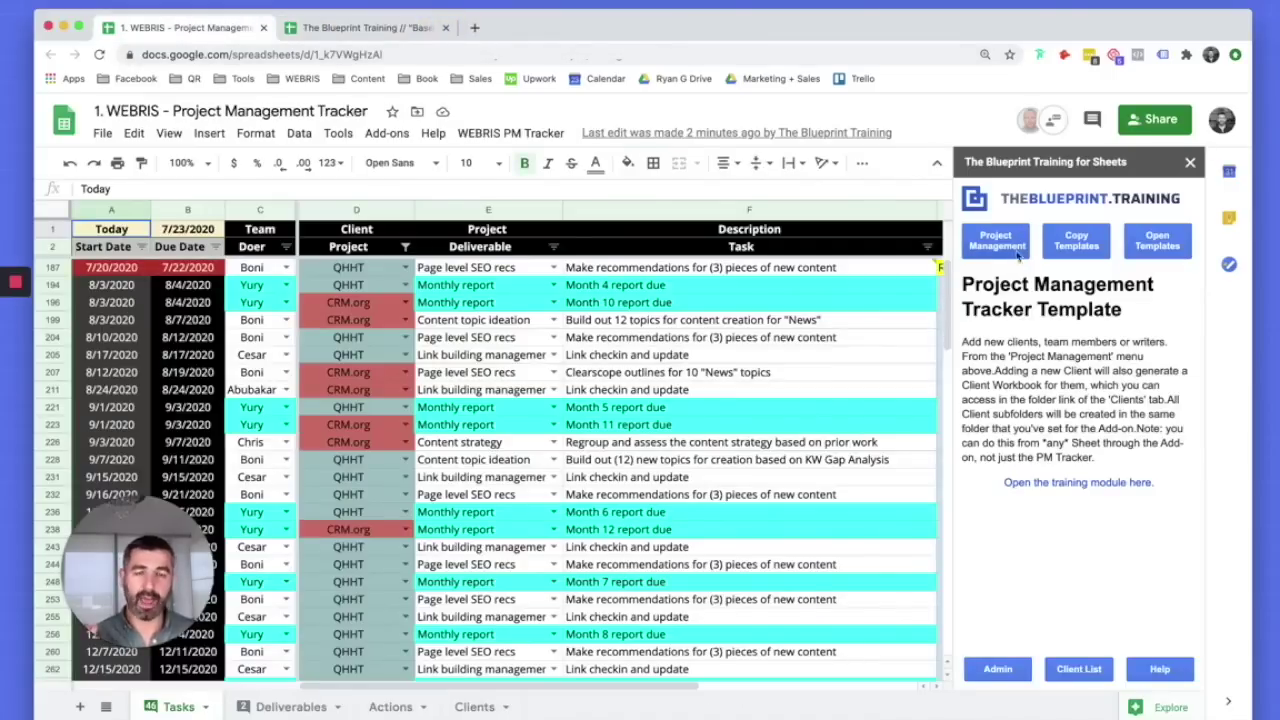